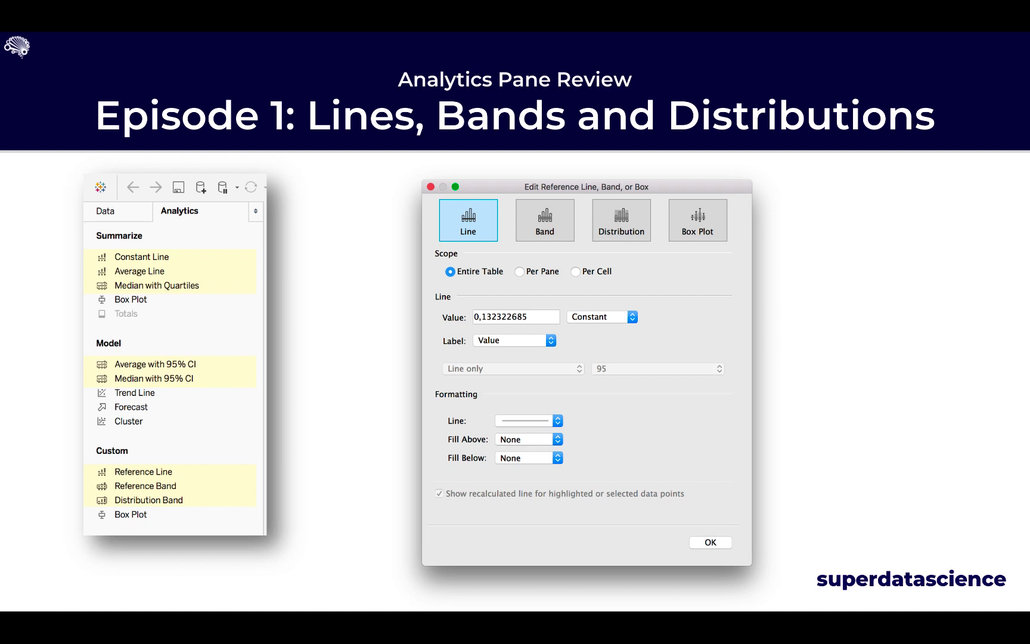
- Switch to Tableau, open the saved Sample - Superstore data source and look through the columns of its Orders table
key("super+Tab")
key("super+Tab")
key("super+Tab")
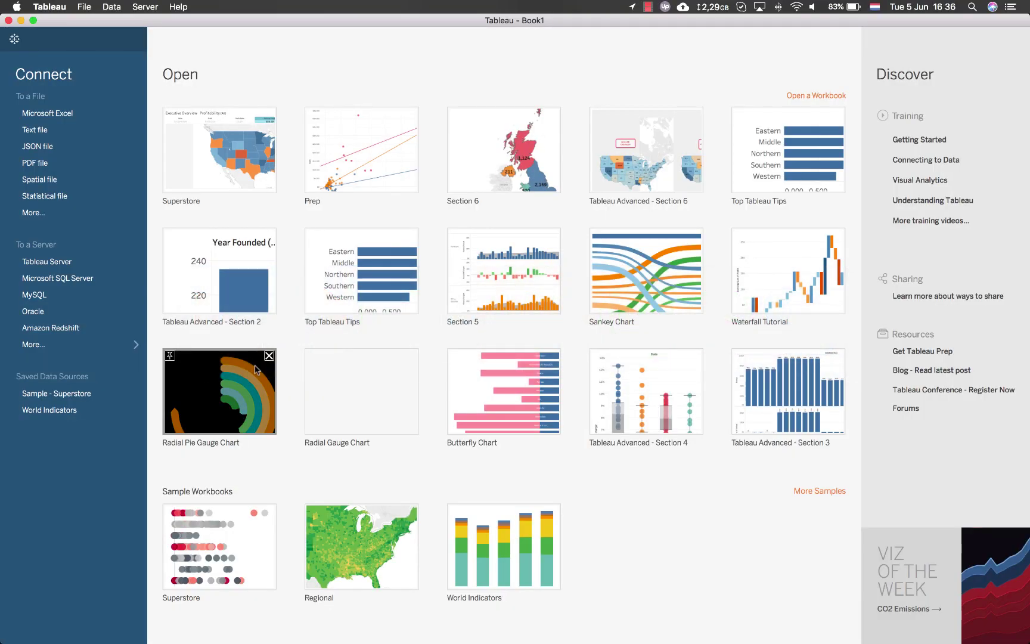
left_click(53, 394)
left_click(2, 406)
left_click(31, 628)
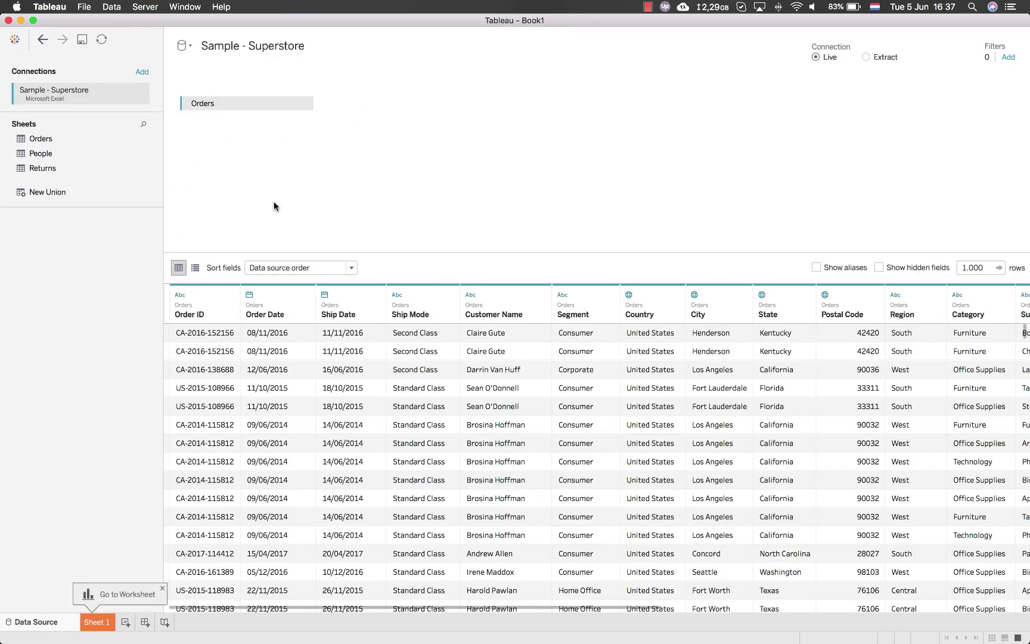
scroll(788, 394, "right", 10)
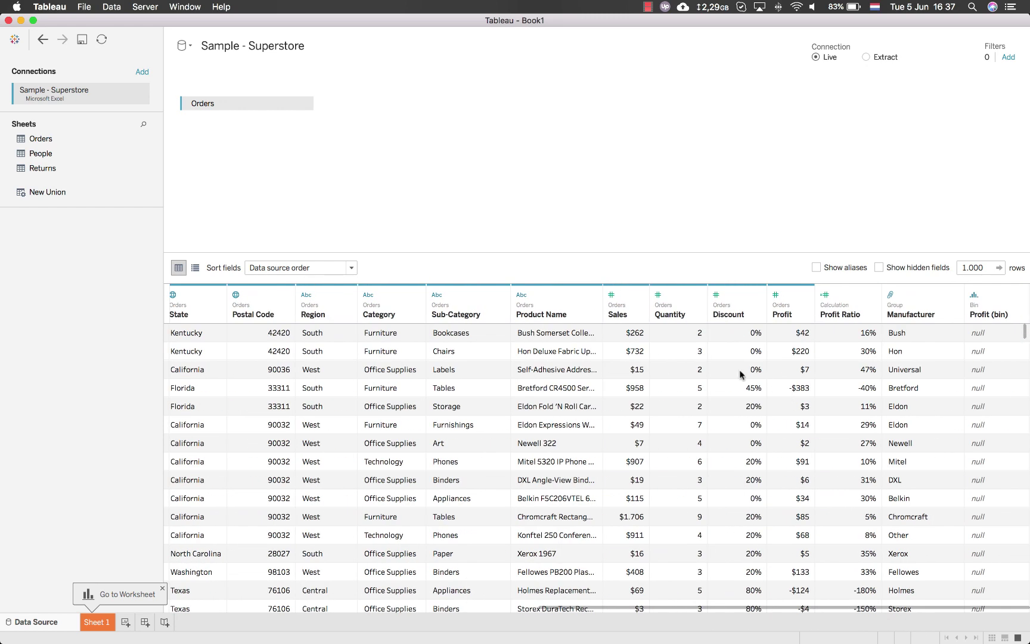
scroll(387, 356, "down", 1)
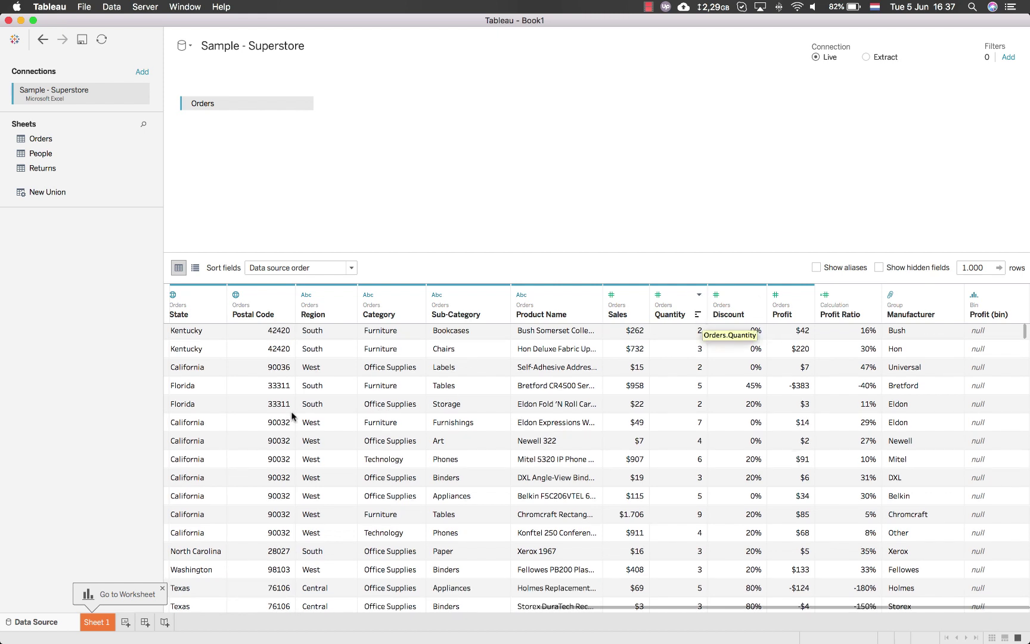
- On Sheet 1, chart Profit Ratio as bars by Category and Sub-Category, fitted to the entire view
left_click(103, 624)
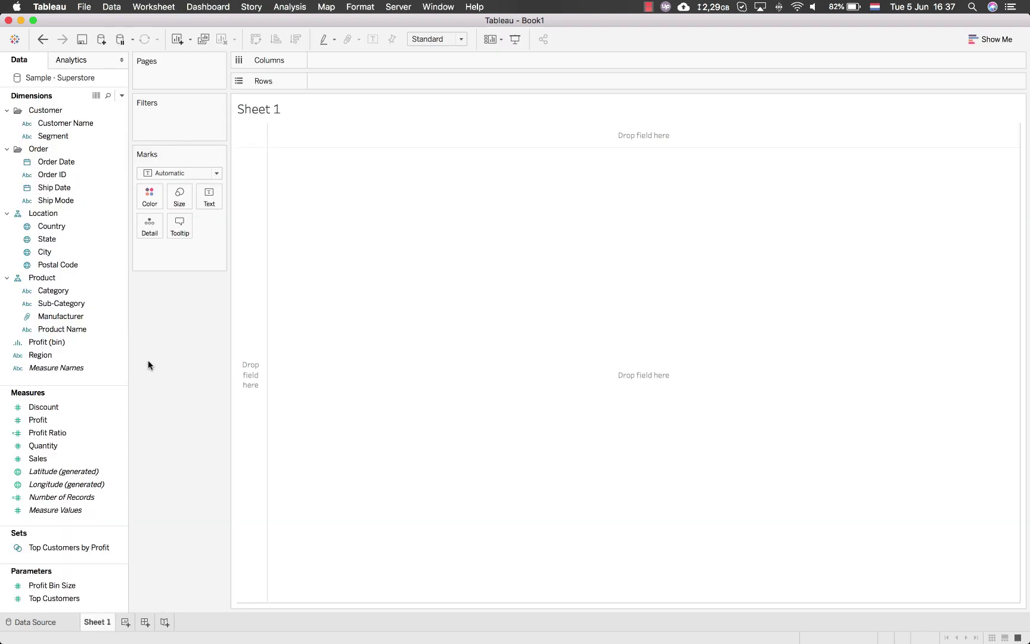
double_click(73, 431)
double_click(50, 292)
double_click(54, 305)
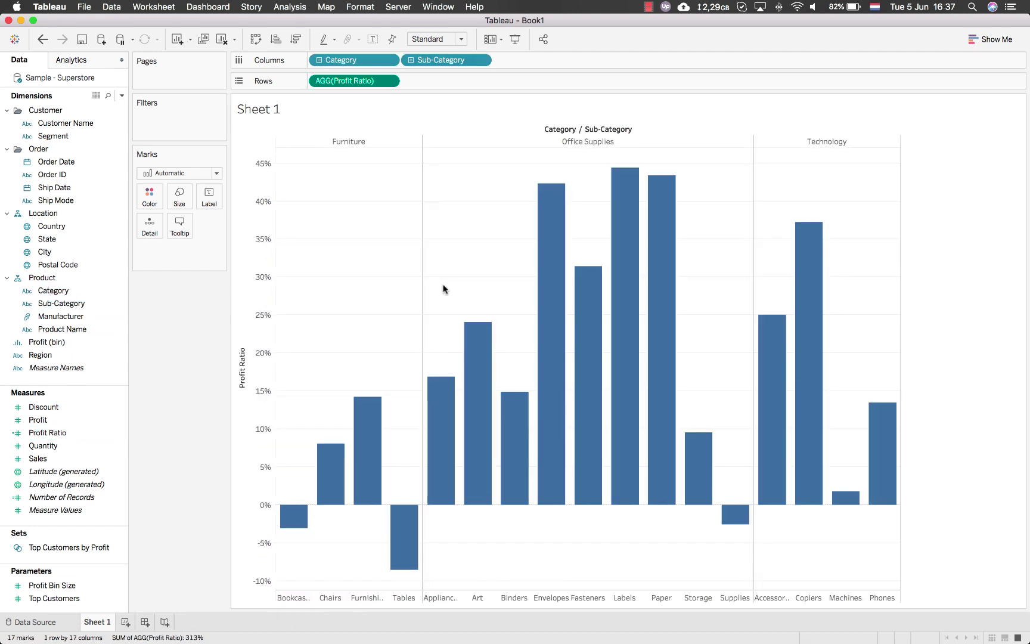
left_click(462, 40)
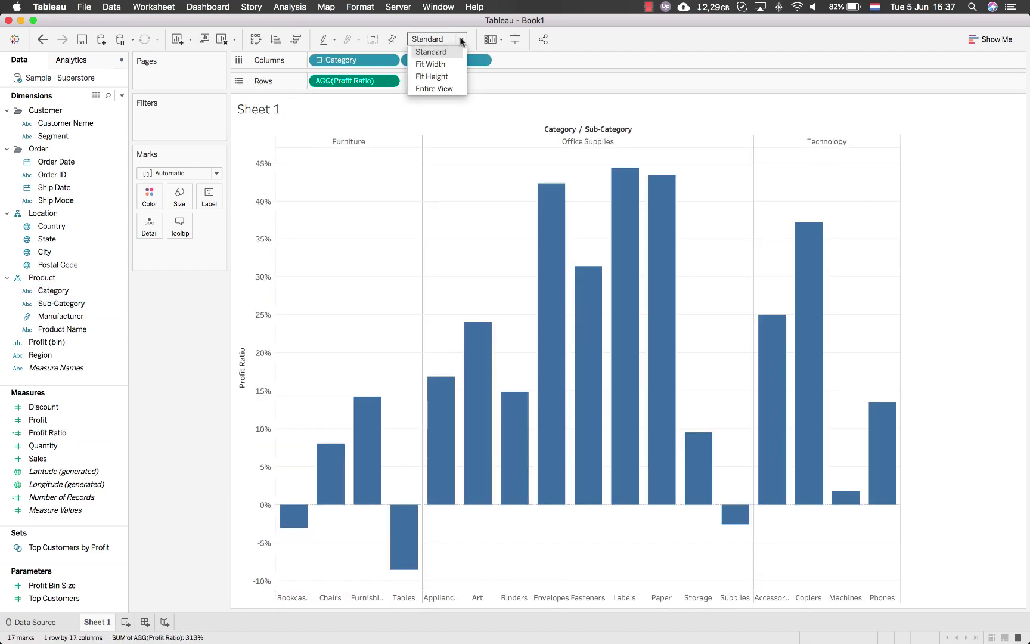
left_click(433, 88)
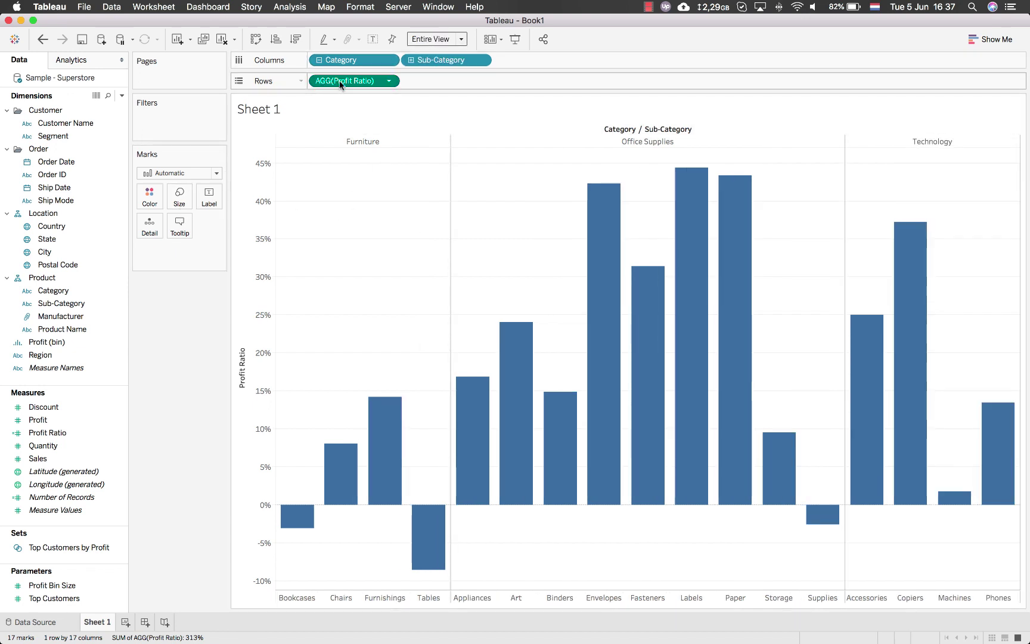
- Inspect the formula behind the Profit Ratio calculated field and close it without changes
left_click_drag(342, 83, 368, 79)
right_click(116, 432)
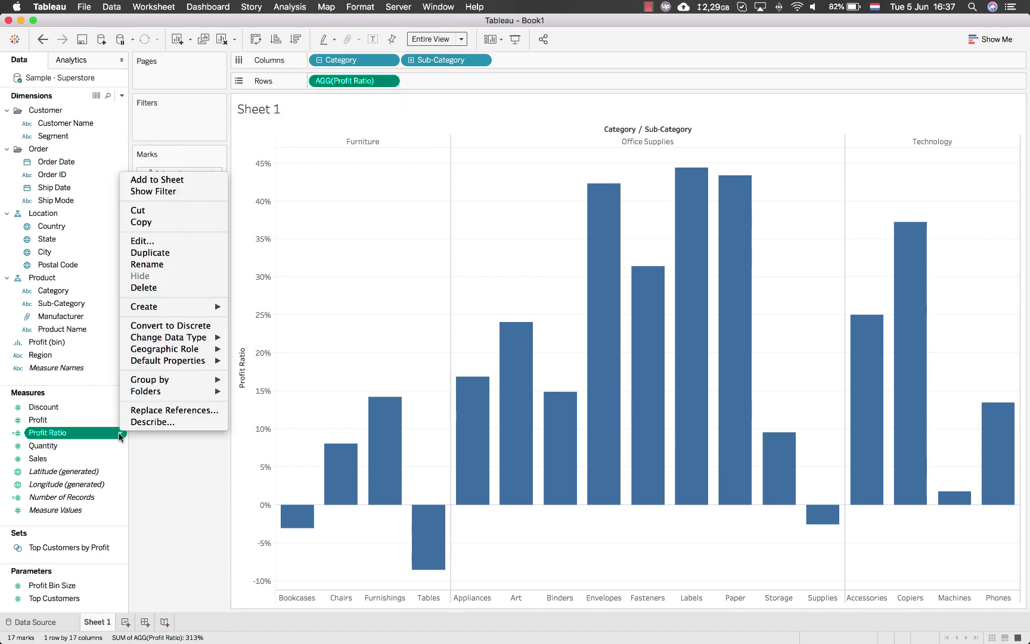
left_click(174, 241)
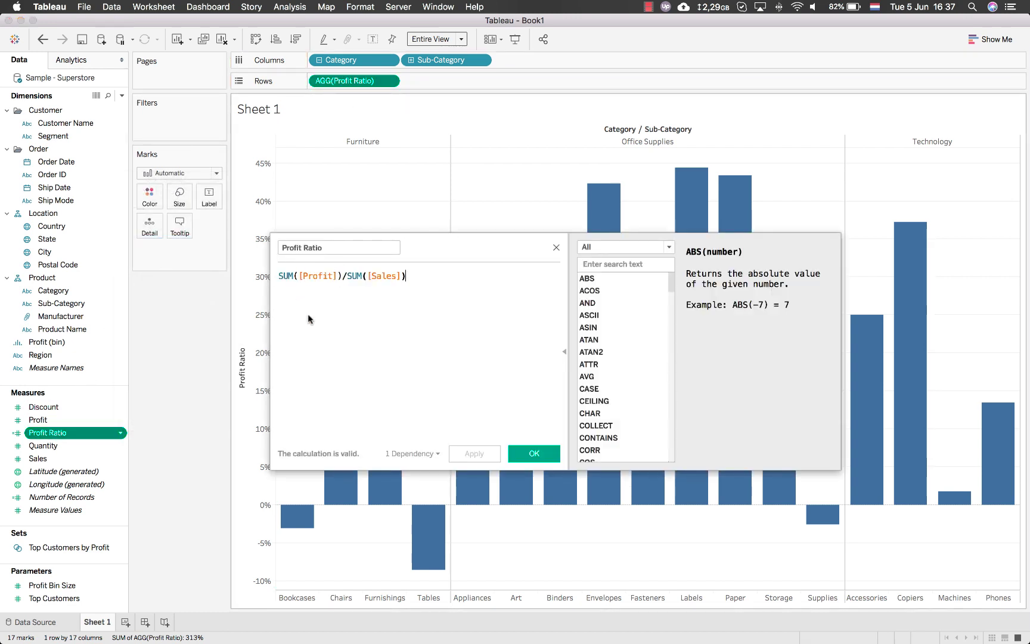
left_click(534, 453)
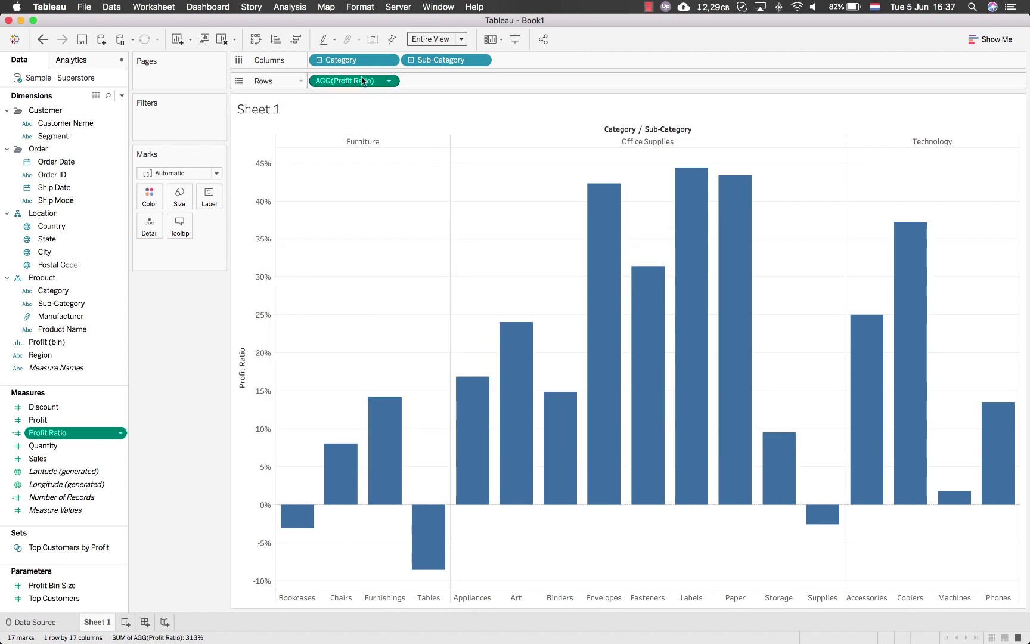
- Colour the bars by Profit Ratio using the Red-Green Diverging palette
left_click_drag(349, 80, 153, 197)
left_click_drag(987, 101, 167, 280)
left_click(153, 199)
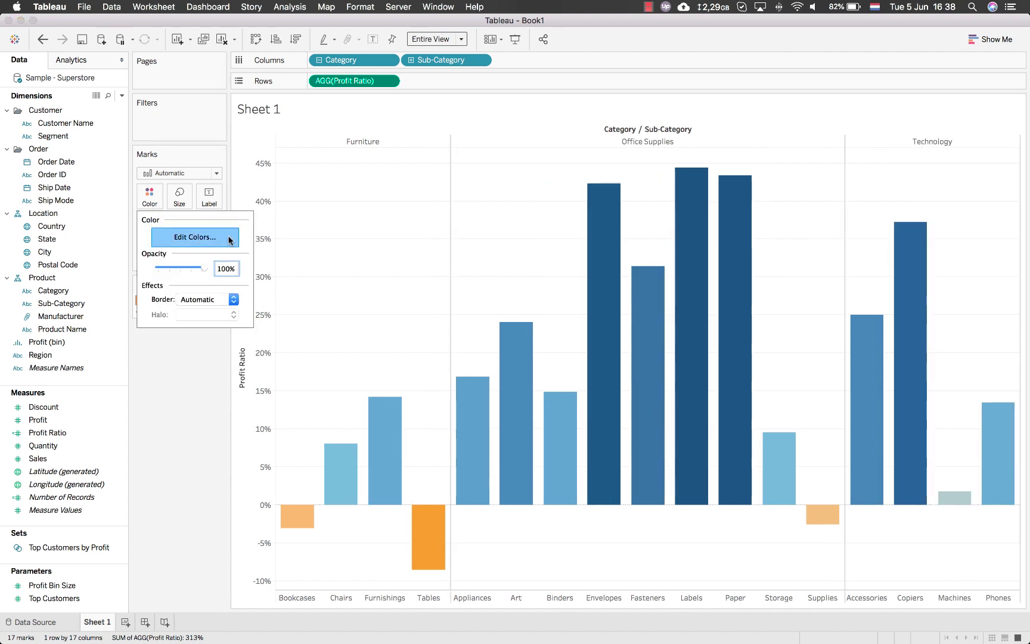
left_click(202, 237)
left_click(631, 263)
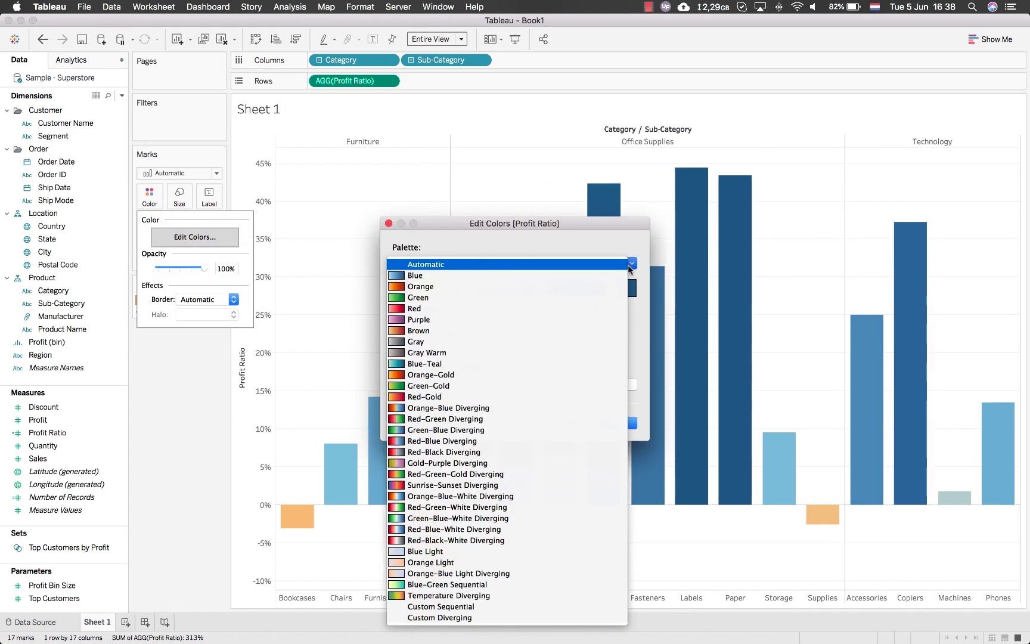
left_click(539, 418)
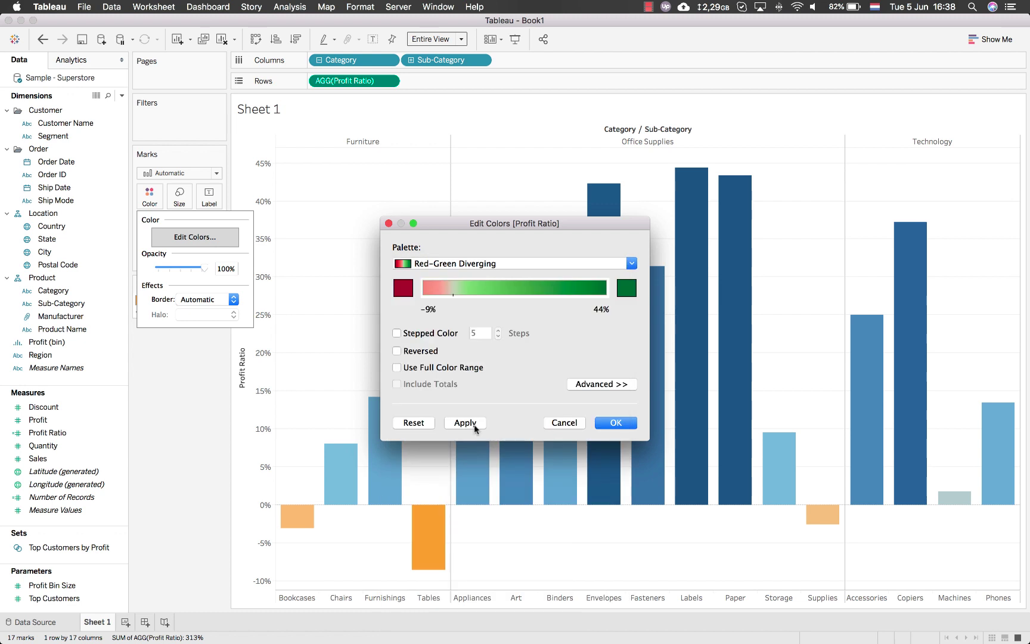
left_click(466, 422)
left_click(615, 422)
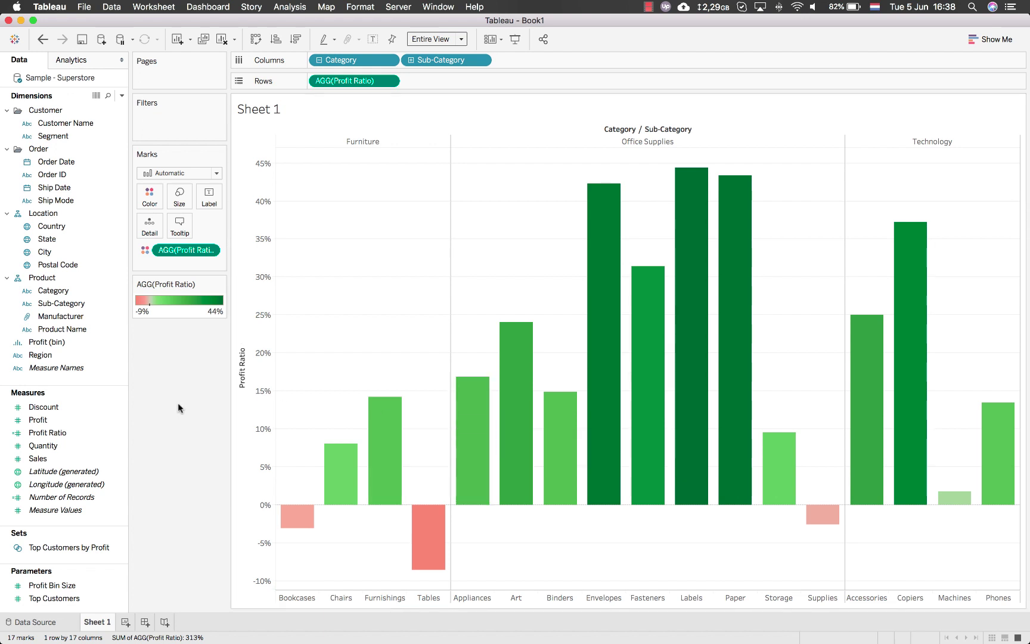
- Rename the worksheet Sheet 1 as Constant Line
double_click(94, 623)
mouse_move(94, 621)
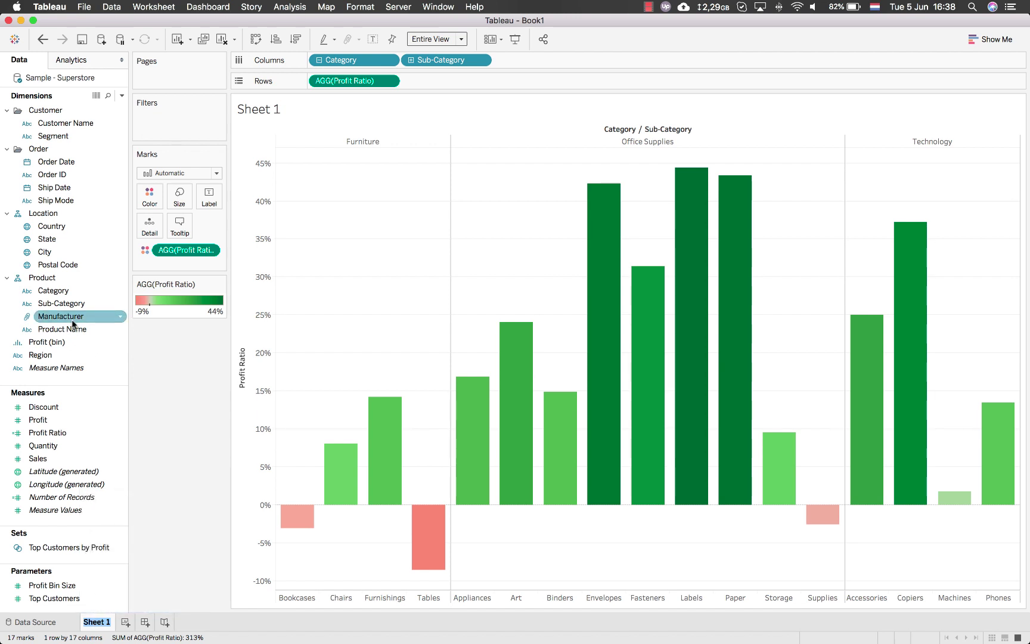
type("Constant Line")
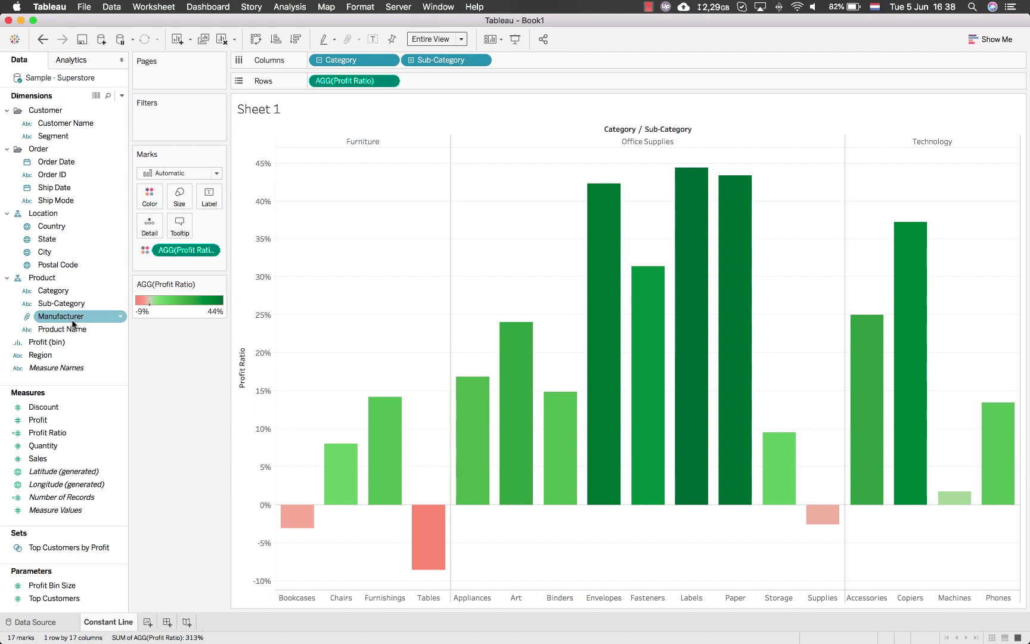
key("Return")
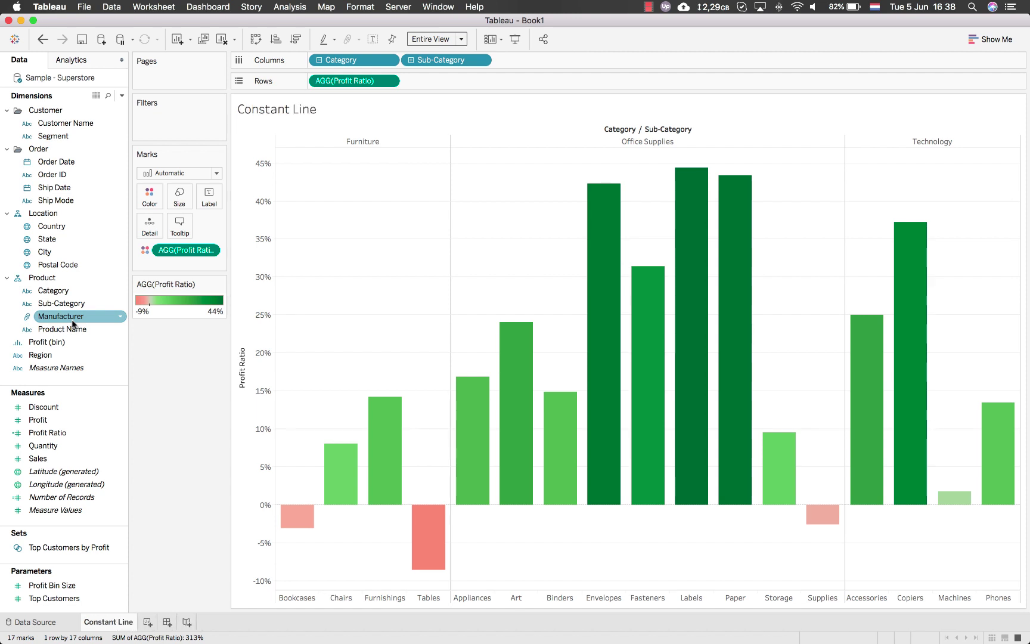
- Duplicate the Constant Line worksheet repeatedly up to Constant Line (7), and return to the original Constant Line sheet
right_click(124, 627)
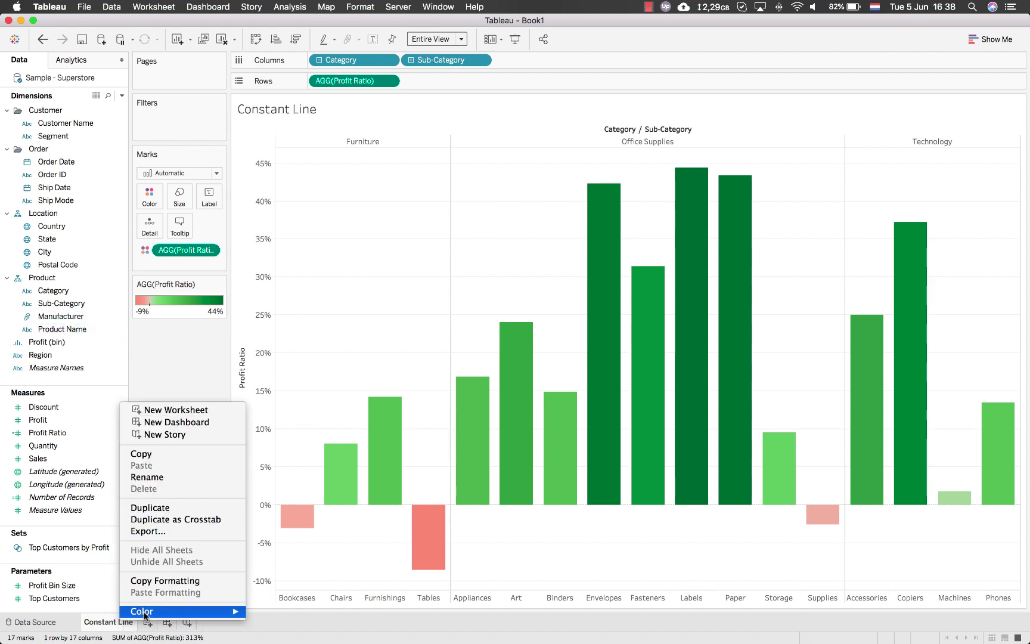
left_click(145, 507)
right_click(159, 626)
left_click(196, 506)
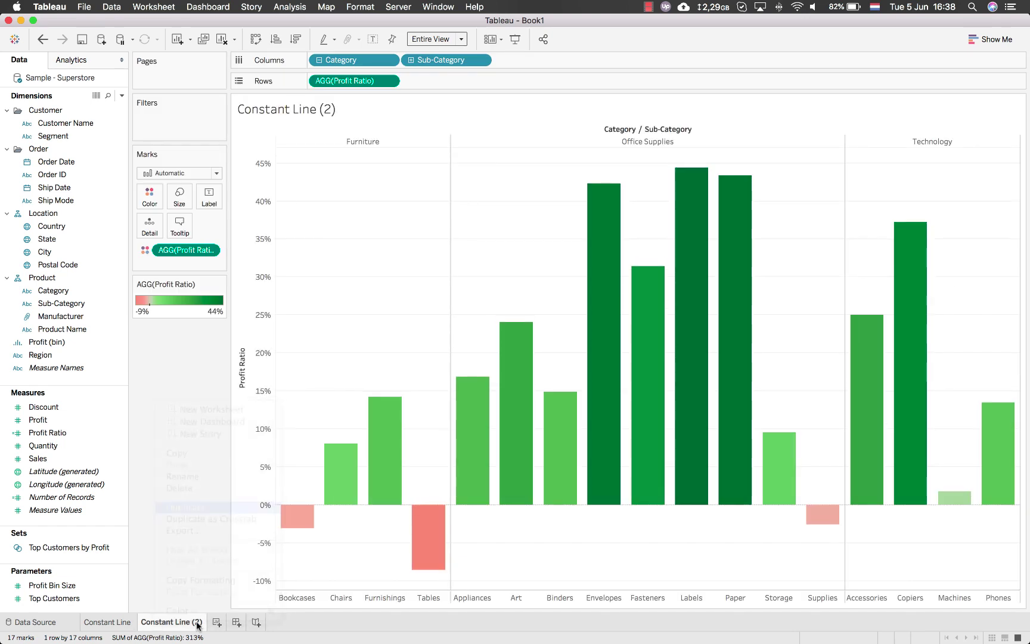
right_click(231, 625)
left_click(298, 505)
right_click(299, 624)
left_click(327, 506)
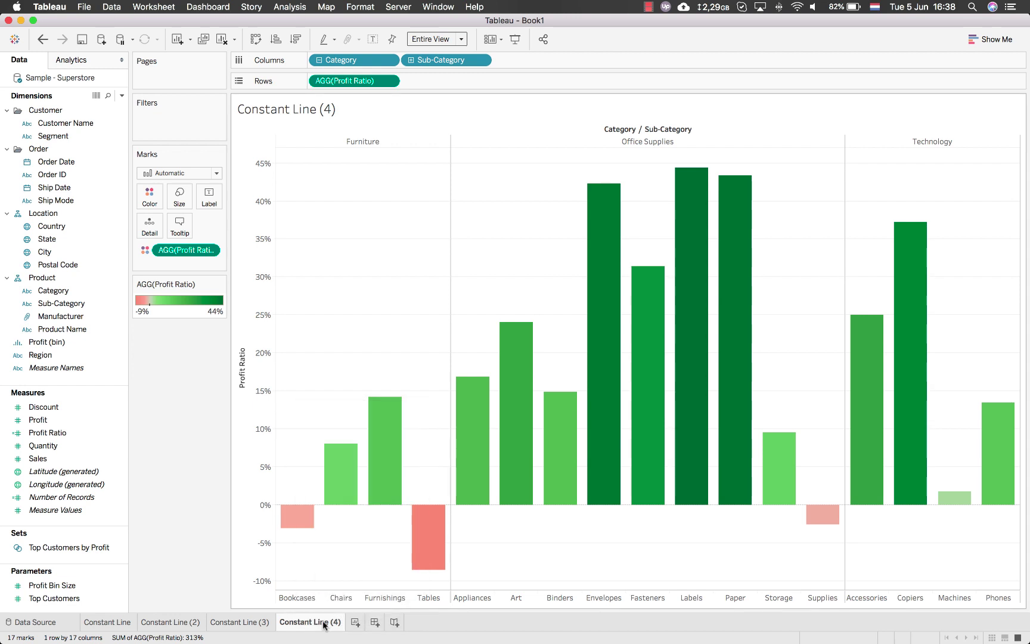
right_click(376, 623)
left_click(411, 511)
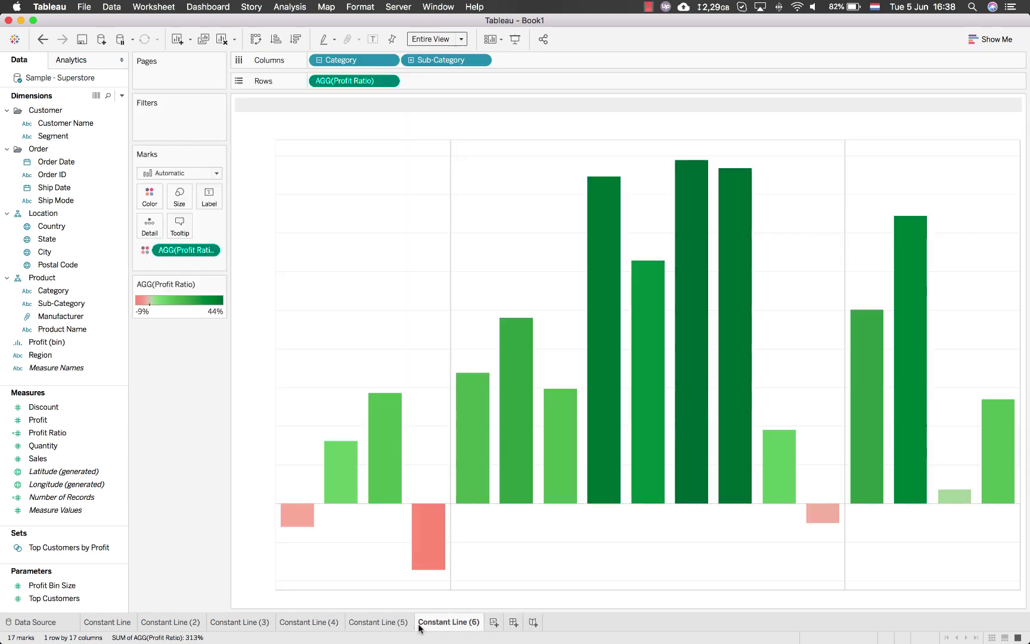
right_click(444, 622)
left_click(518, 507)
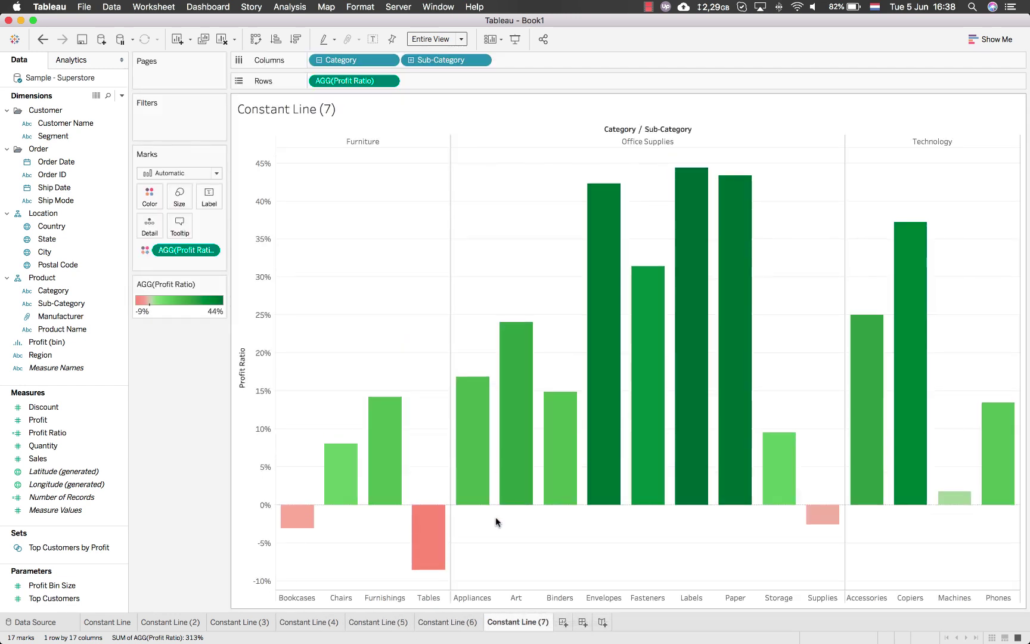
left_click(117, 624)
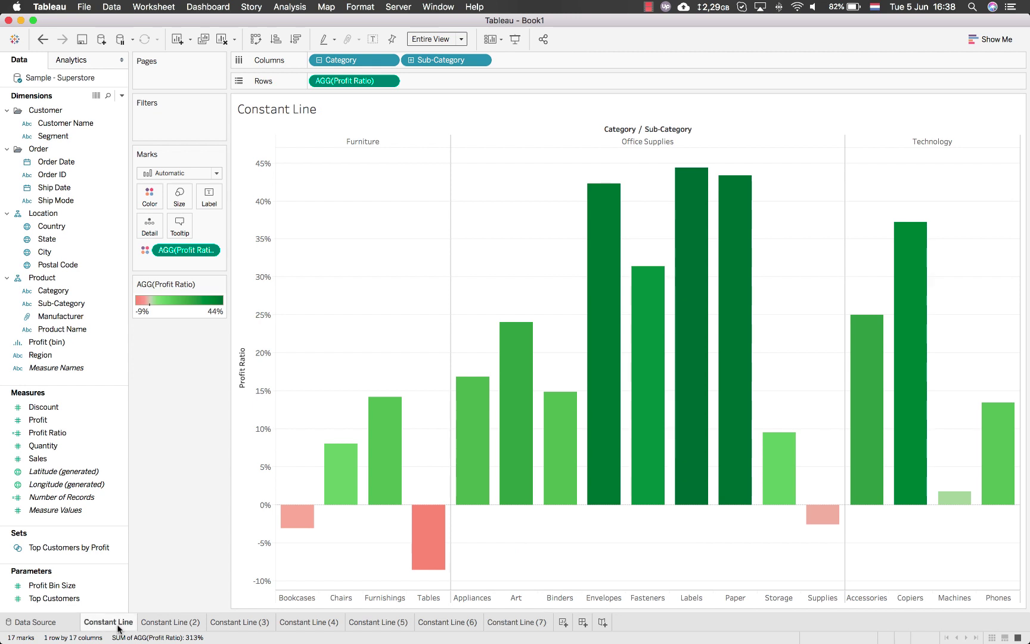
mouse_move(117, 627)
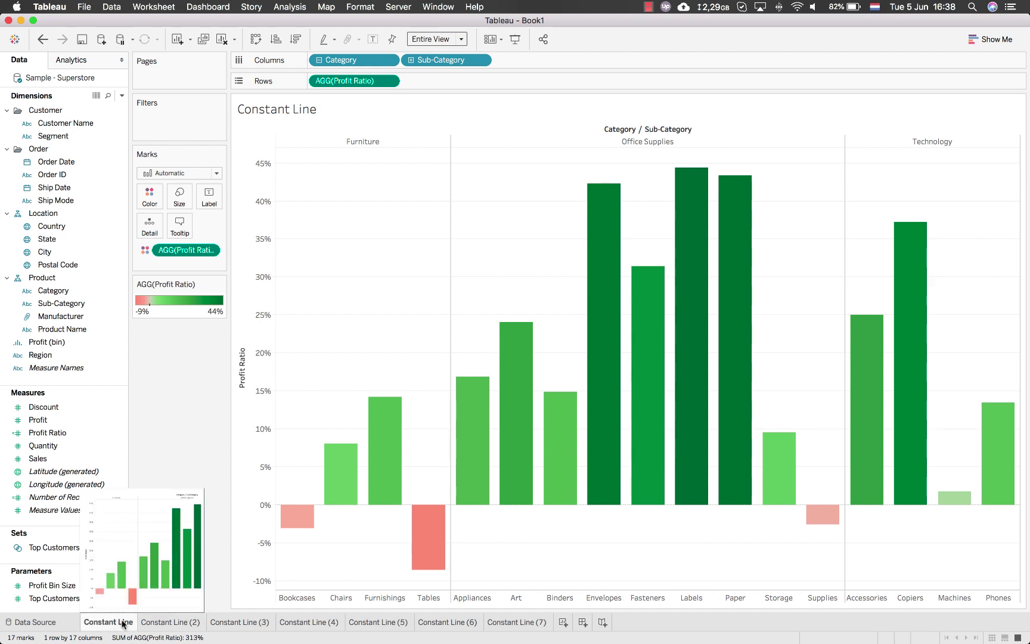
- Add a constant line across the whole table on the Profit Ratio axis at a value of 0,36
left_click(71, 61)
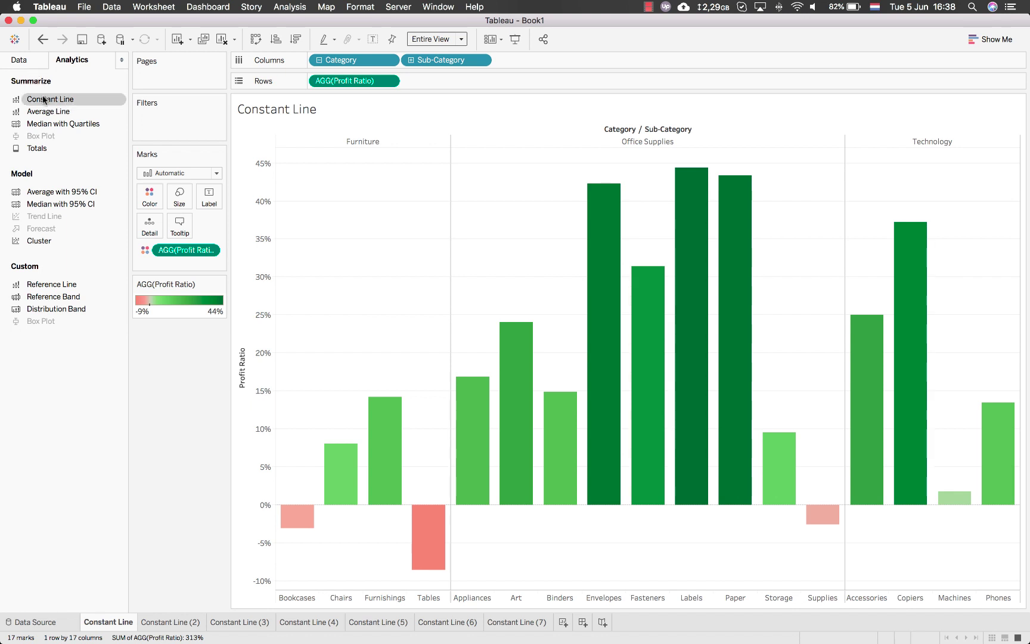
left_click_drag(43, 102, 349, 149)
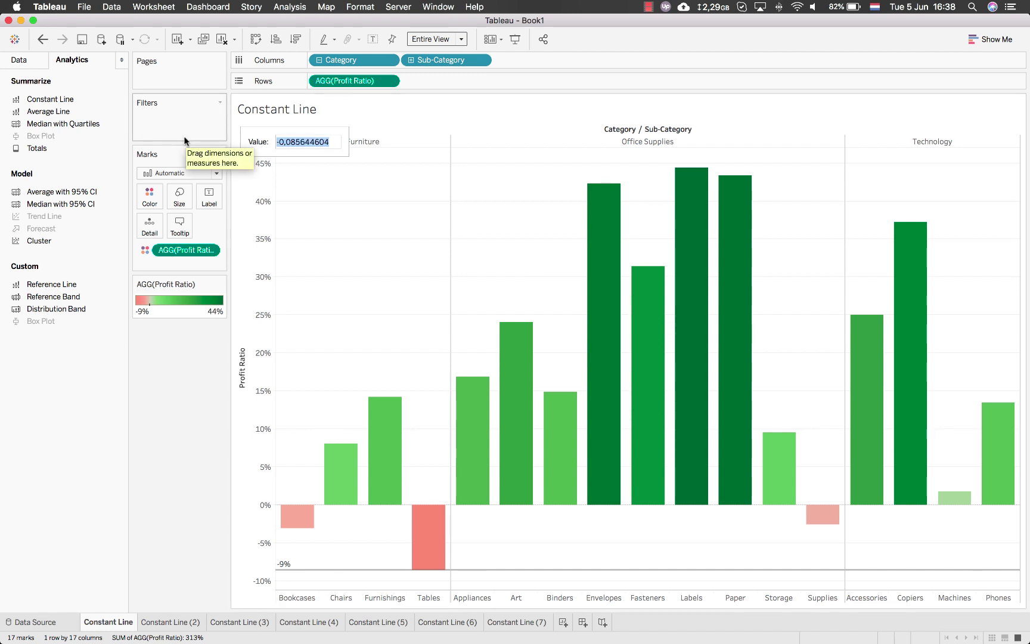
type("0,36")
key("Return")
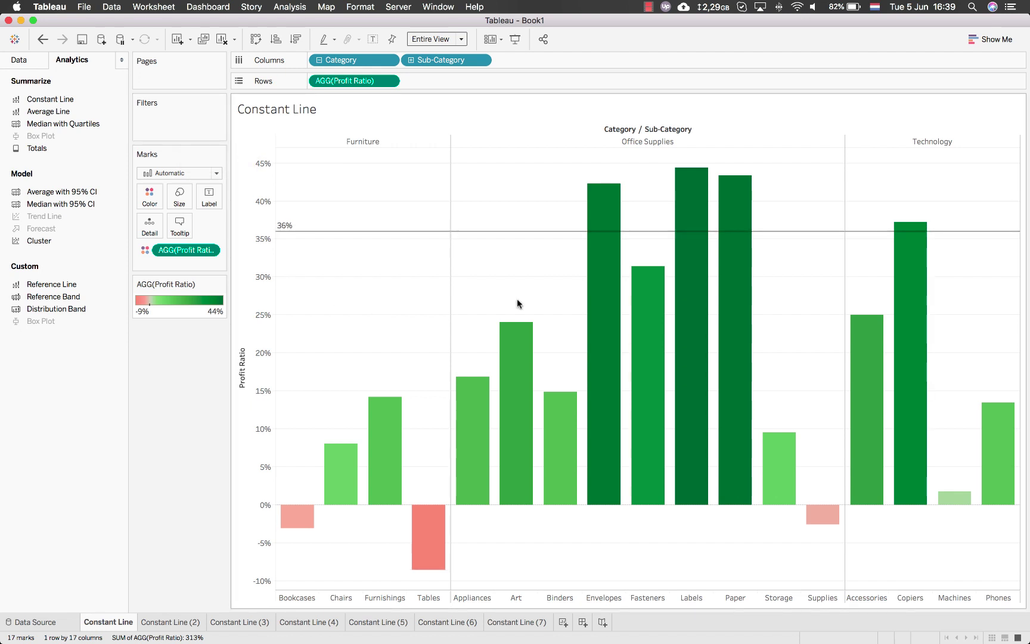
- Set the constant line's value to 0,37
mouse_move(318, 241)
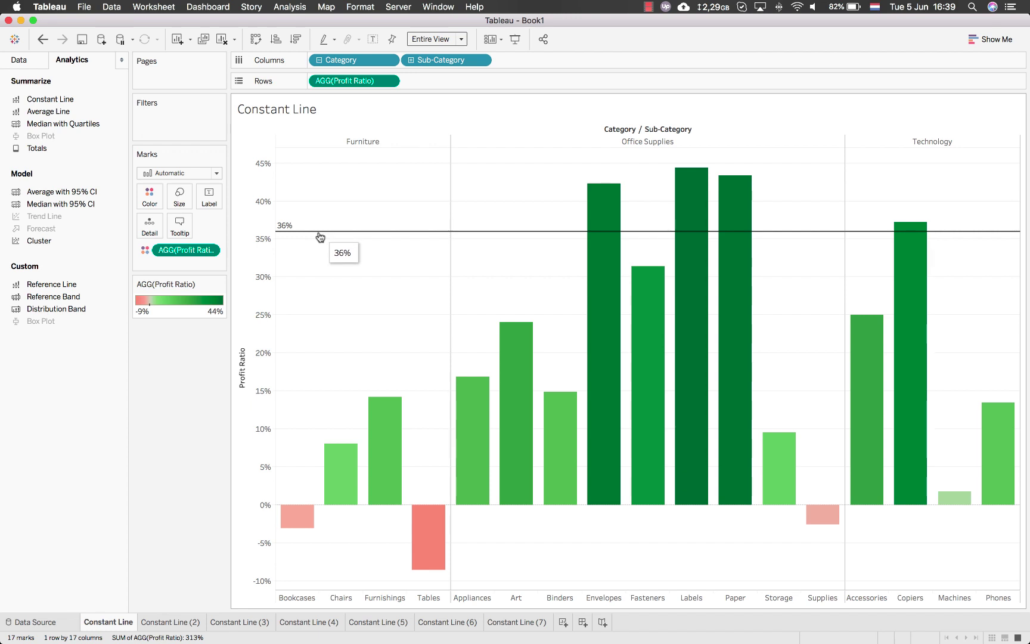
left_click(320, 232)
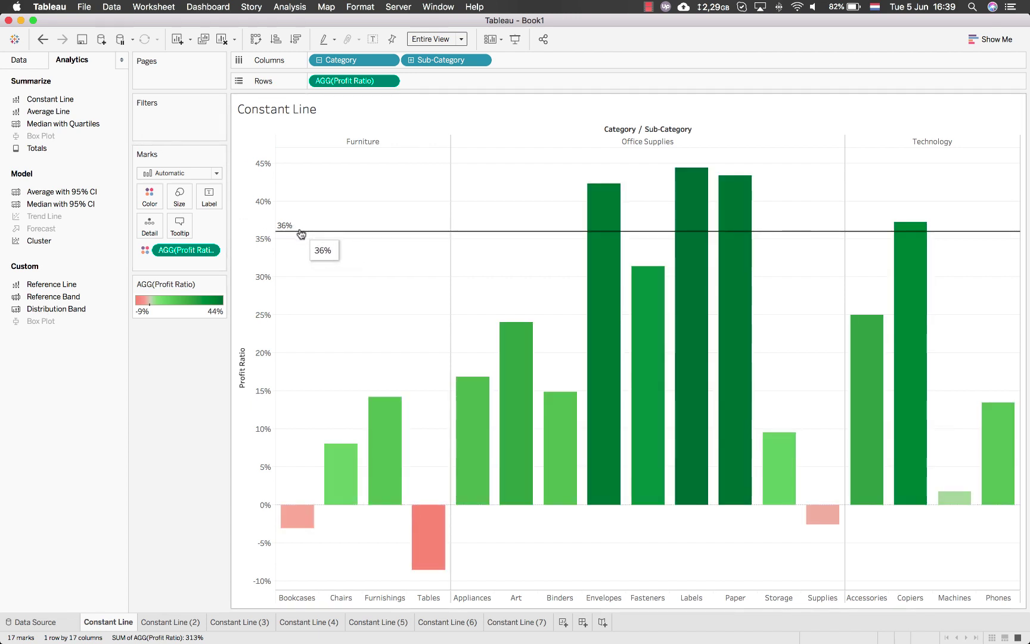
left_click(300, 231)
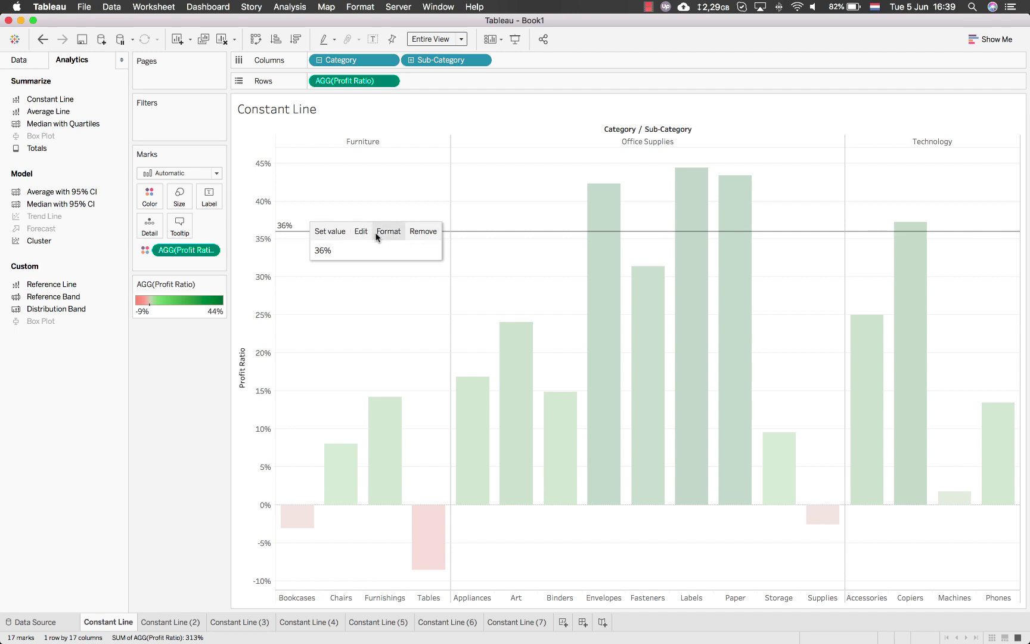
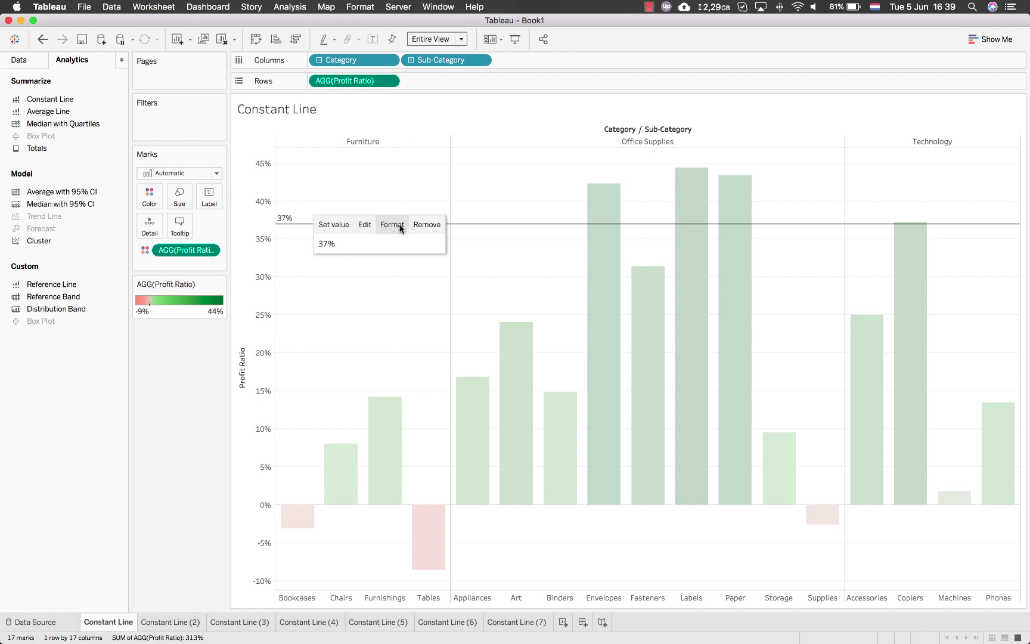
- Format the 37% constant line as a dotted green line
left_click(367, 225)
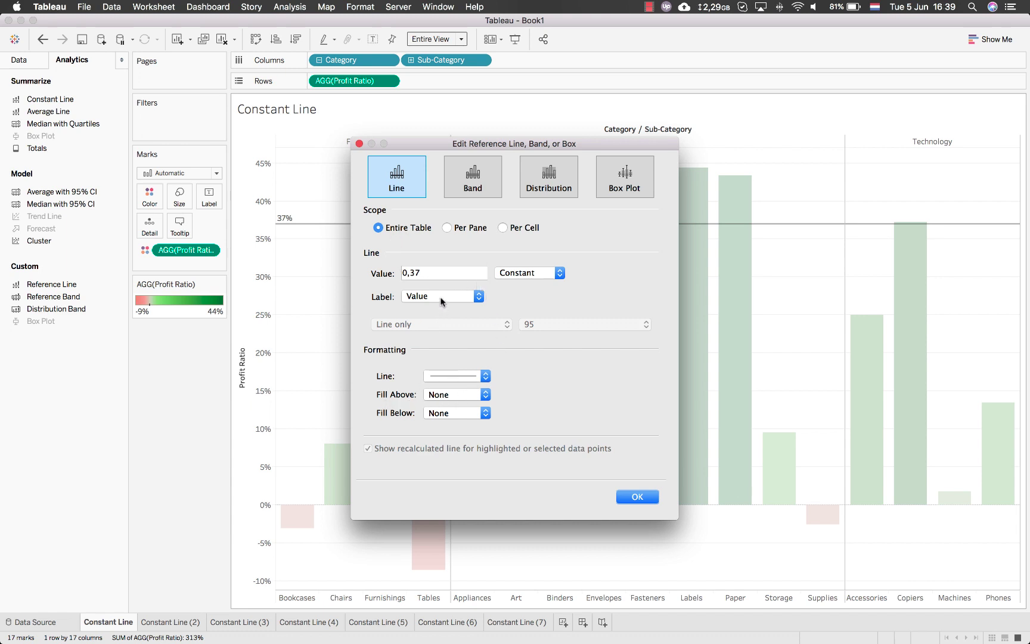
key("Tab")
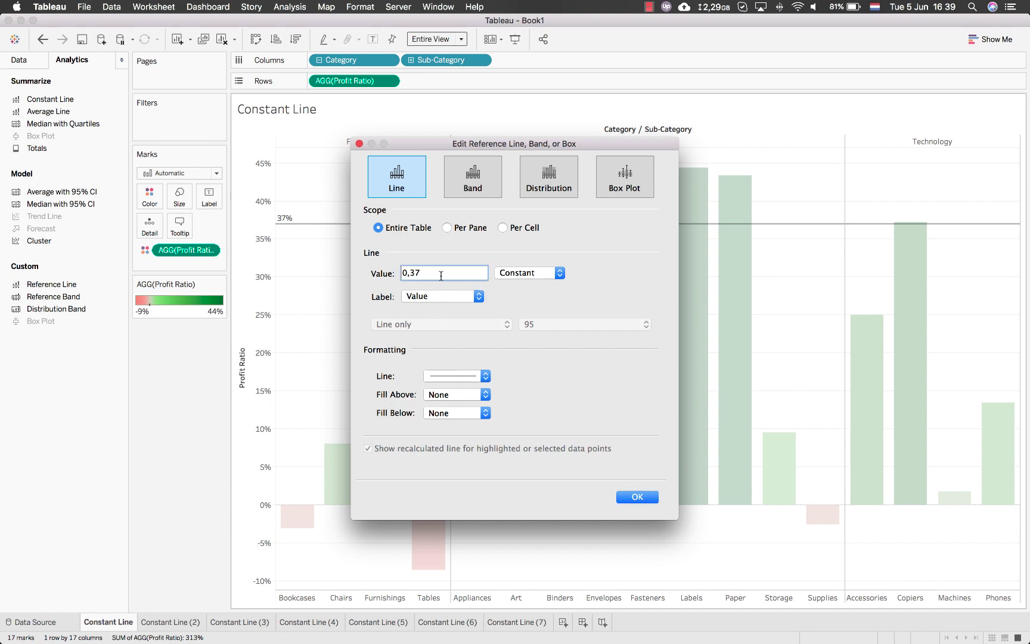
left_click(460, 378)
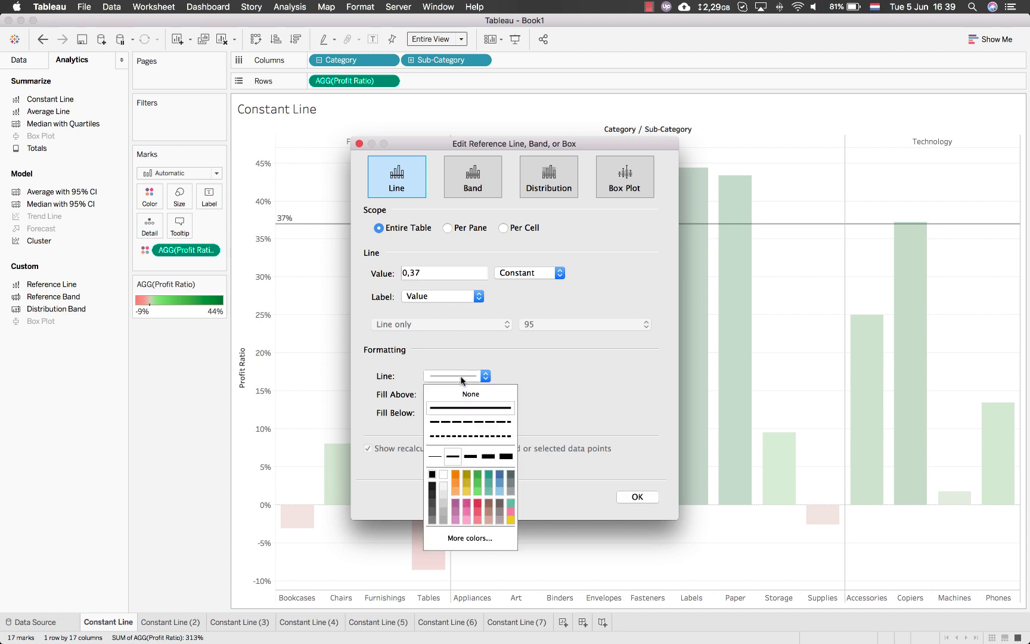
left_click(468, 437)
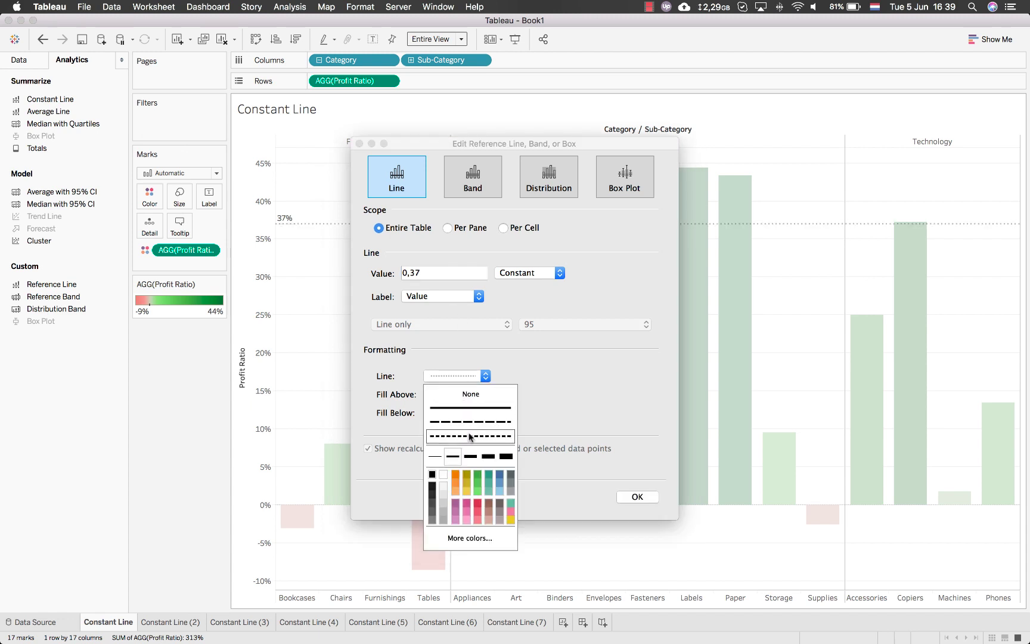
left_click(456, 475)
left_click(477, 475)
- Fill the area above the 37% constant line with a pale green colour and apply the changes
left_click(485, 395)
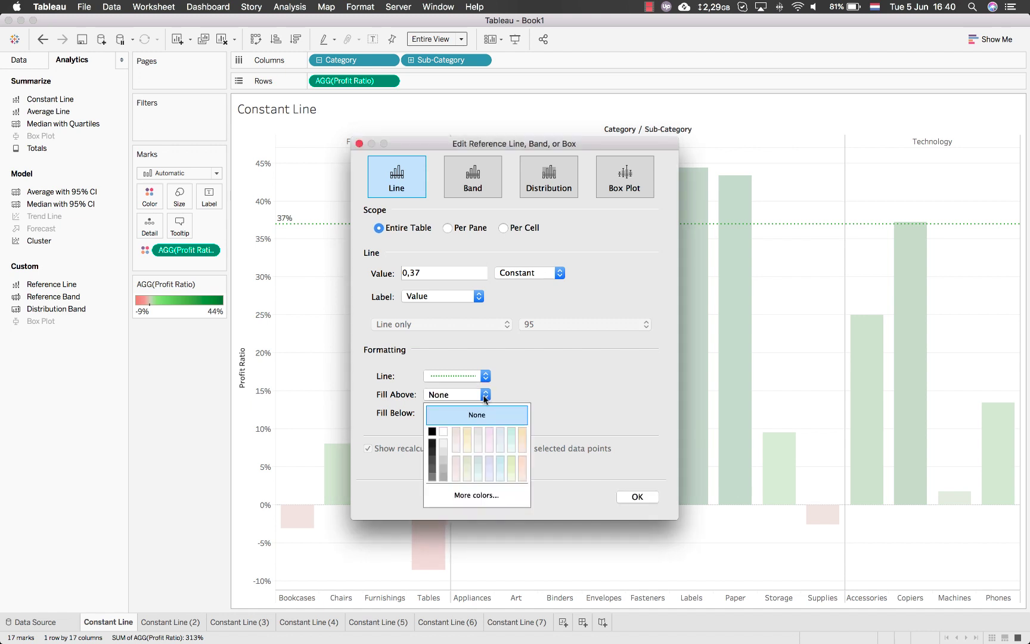
left_click(463, 465)
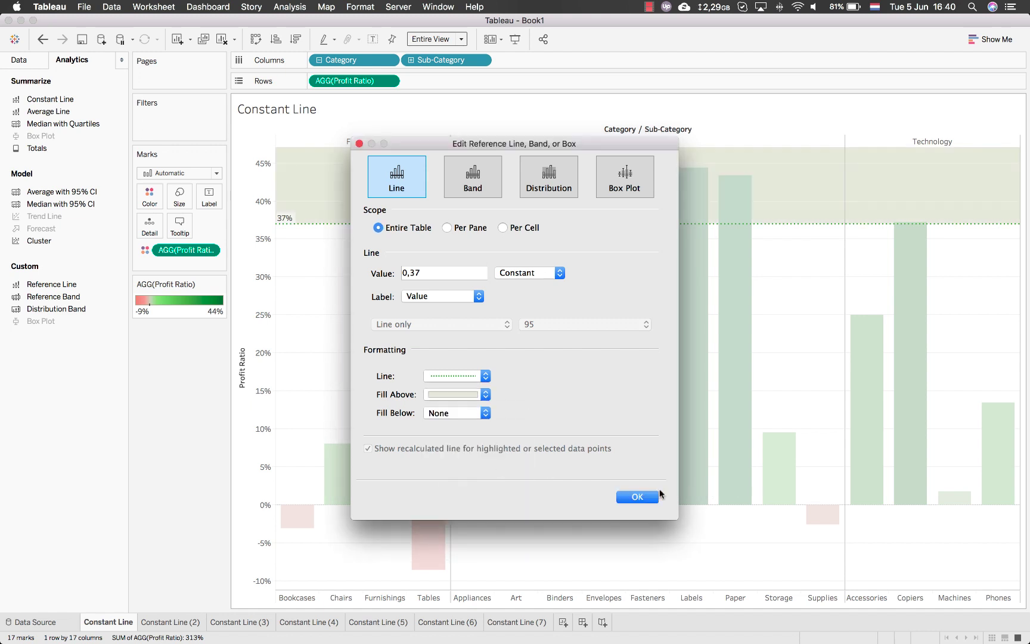
left_click(639, 497)
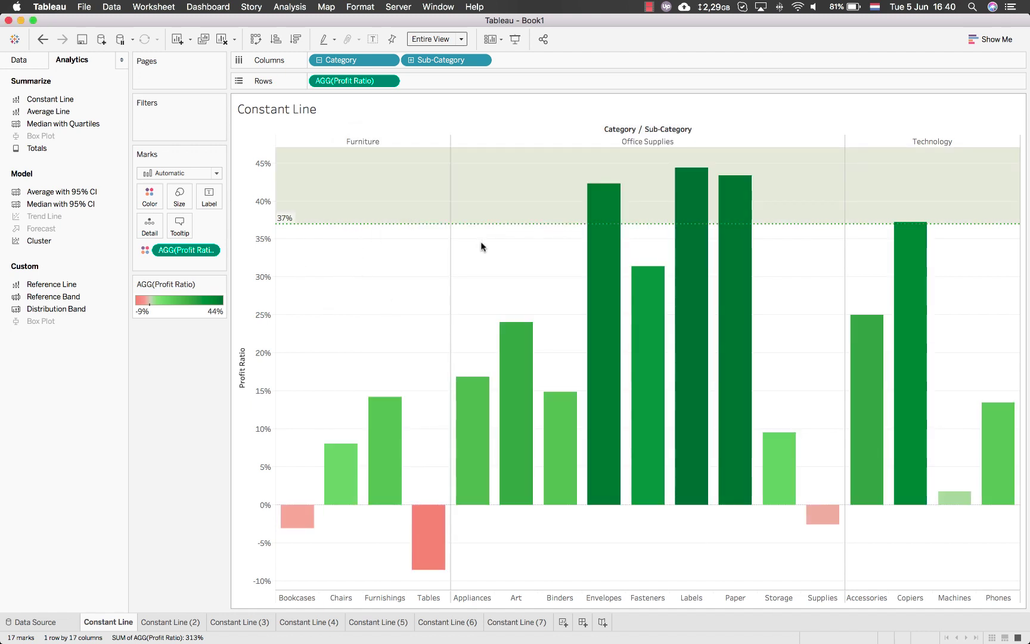
- Change the 37% constant line's label to the custom text "Great perdormers"
right_click(297, 224)
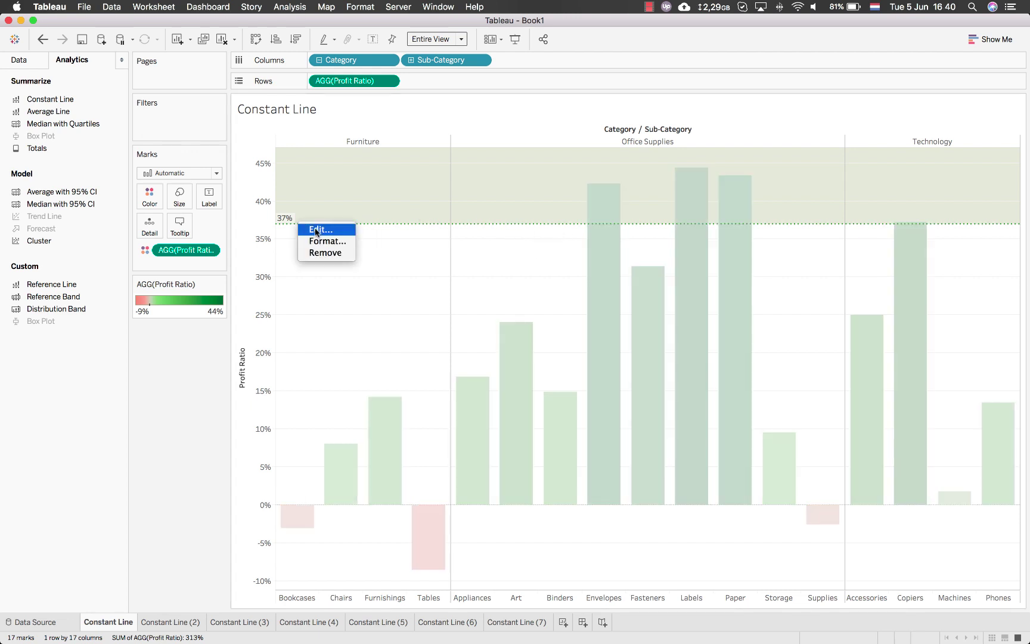
left_click(319, 230)
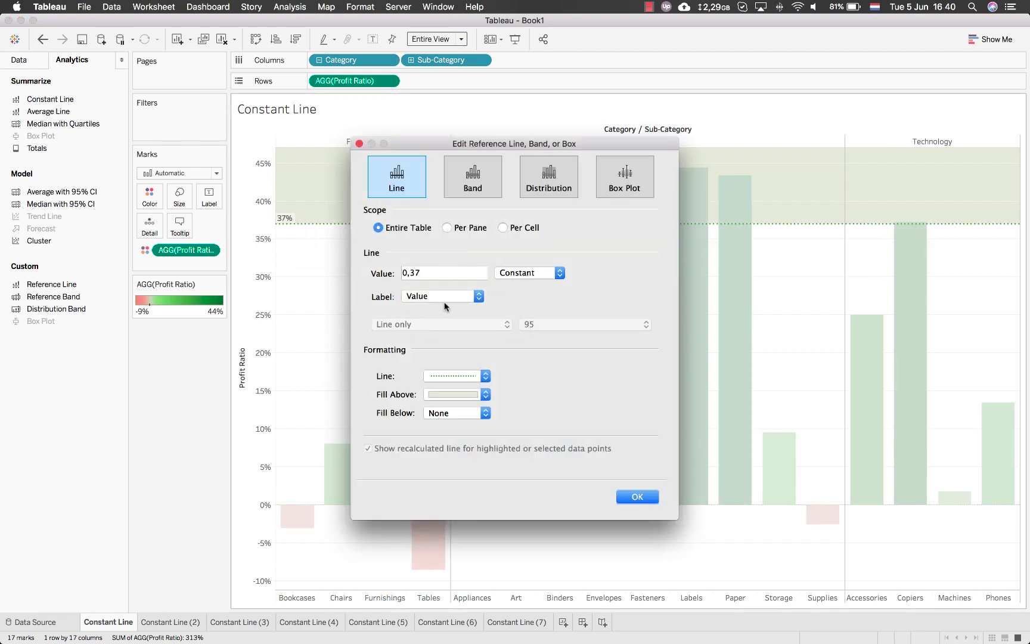
left_click(445, 306)
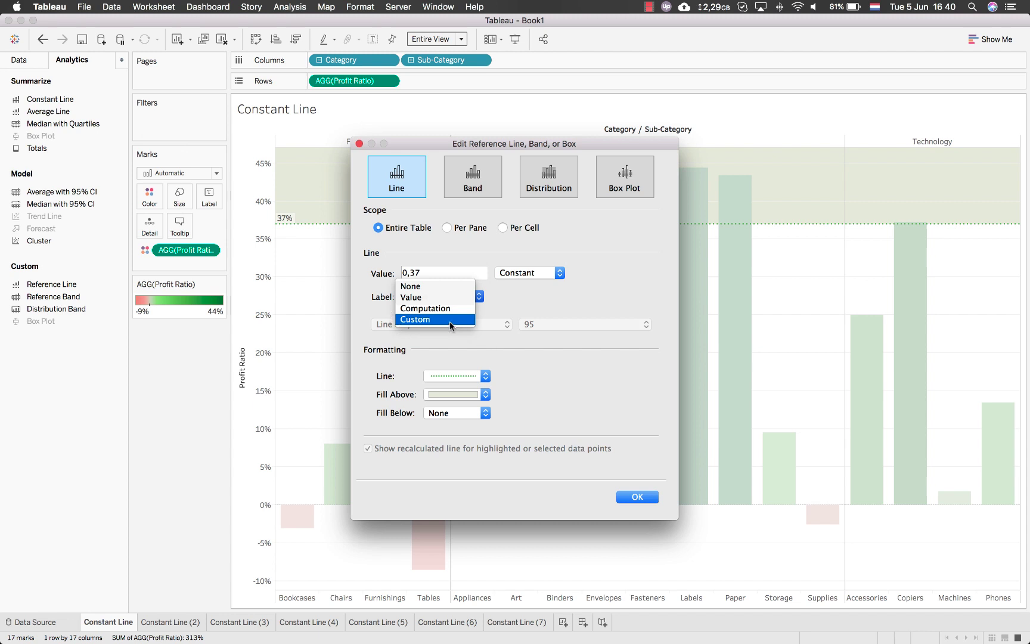
left_click(450, 321)
left_click(537, 295)
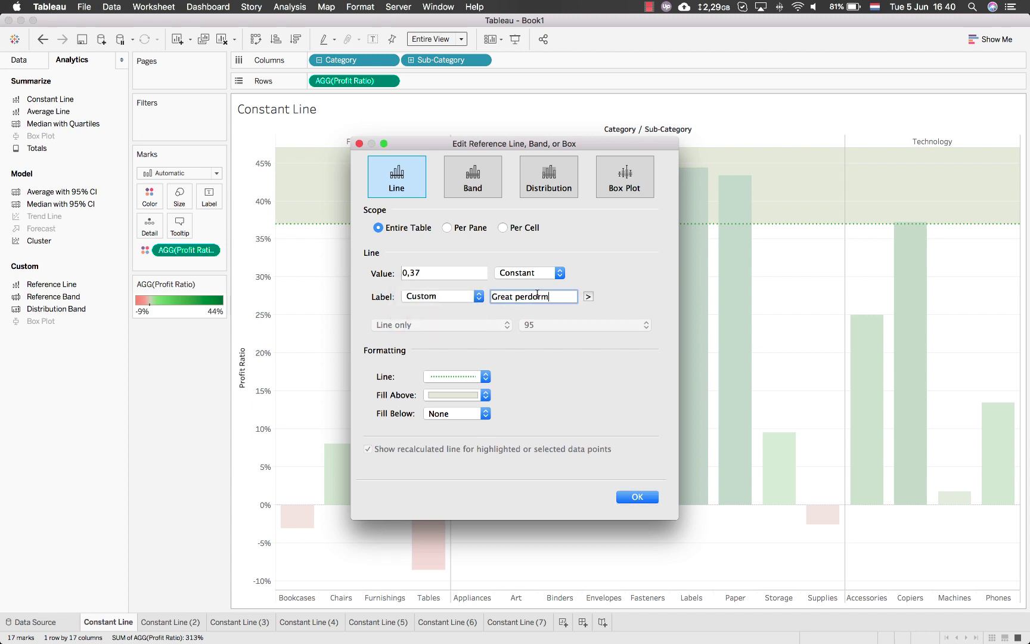
key("Return")
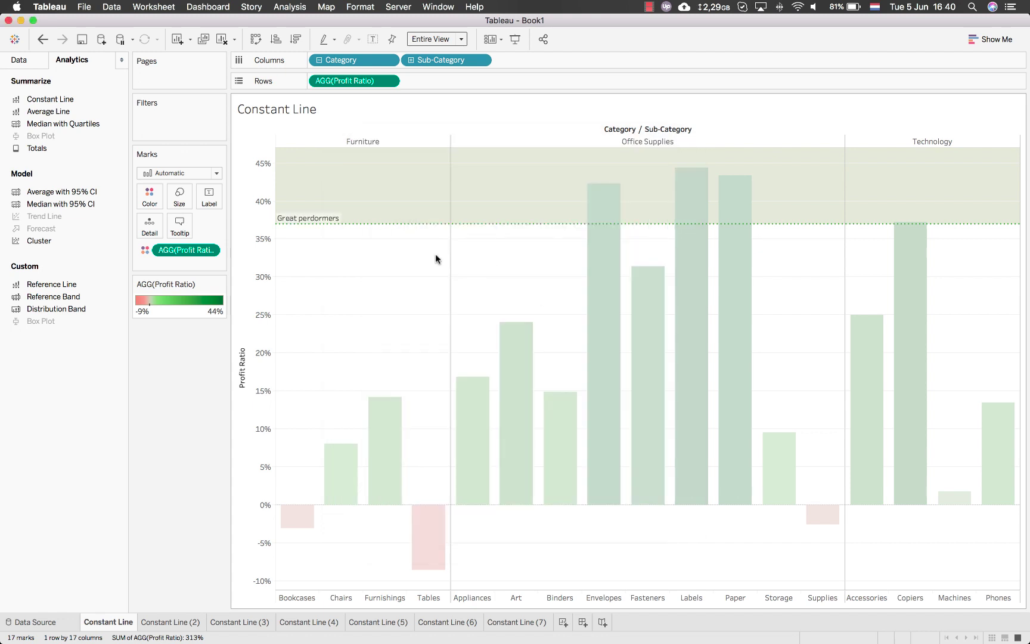
- Correct the spelling of the dotted line's custom label to "Great performers"
left_click(363, 224)
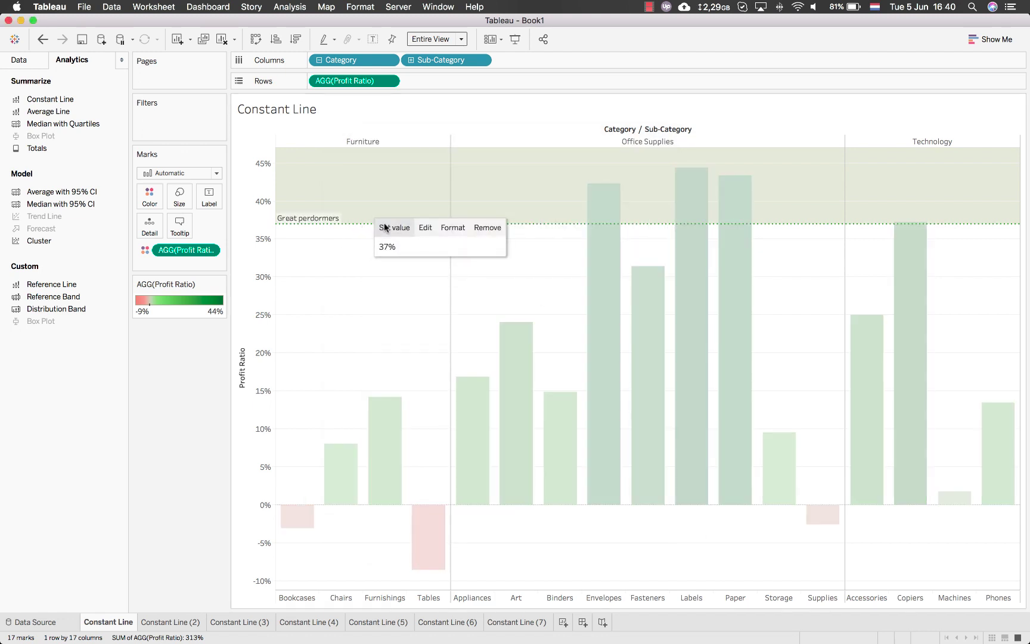
left_click(424, 228)
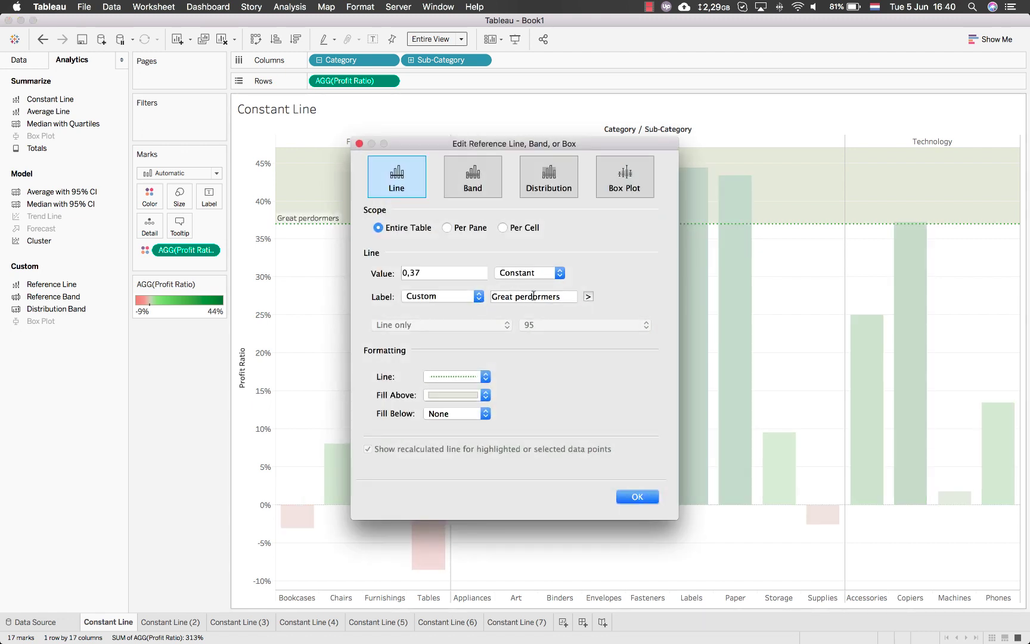
left_click(534, 294)
key("BackSpace")
type("f")
key("Return")
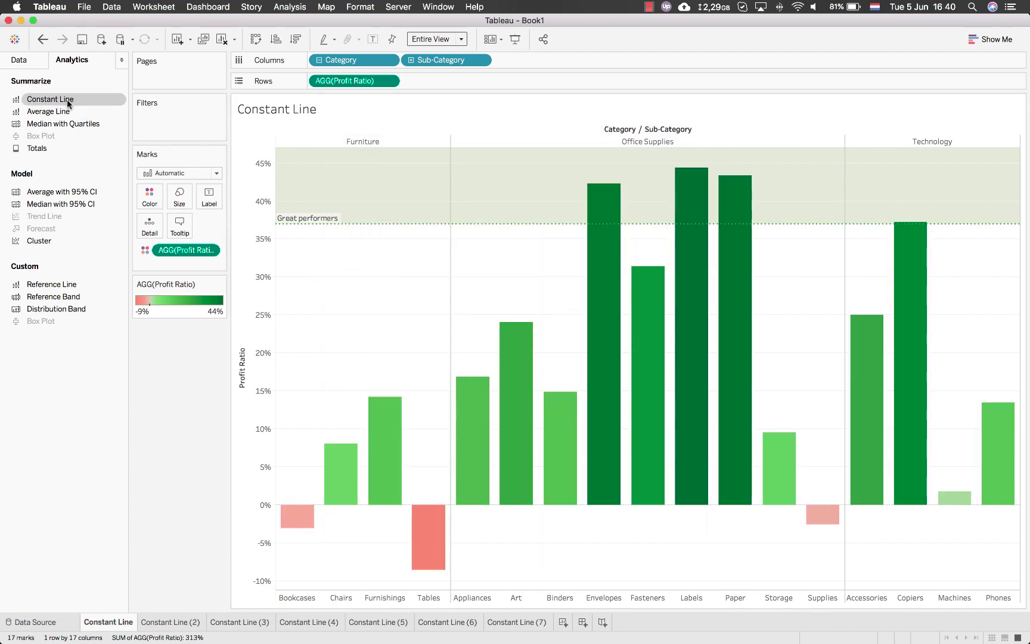
- Add a second constant line across the whole table at a value of 0,14
left_click_drag(67, 99, 338, 150)
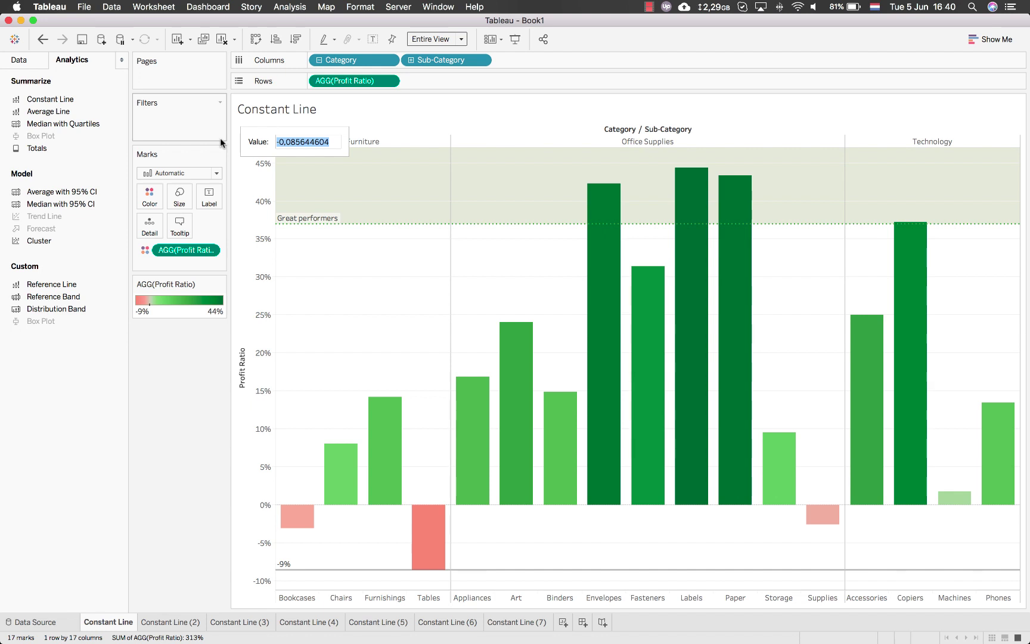
type("0,14")
key("Return")
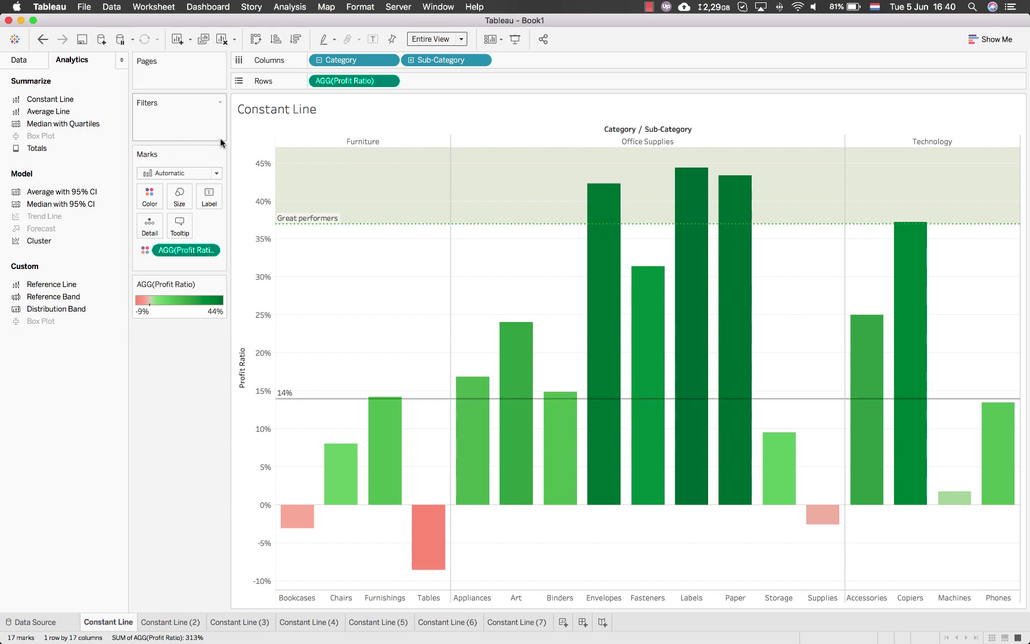
- Fill the area below the 14% constant line with a pale red colour
left_click(326, 399)
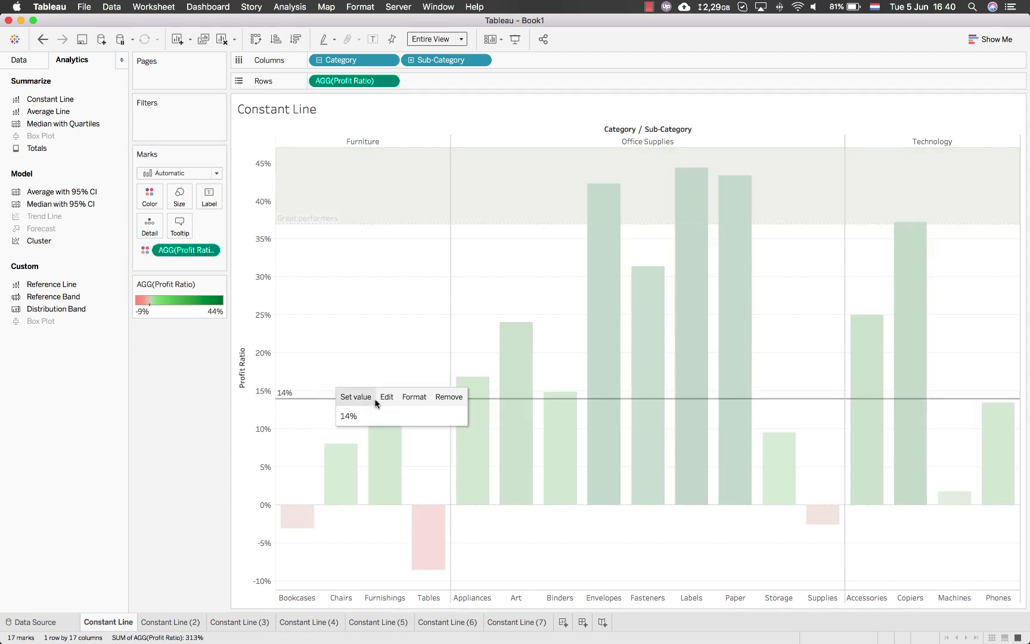
left_click(387, 396)
left_click(465, 415)
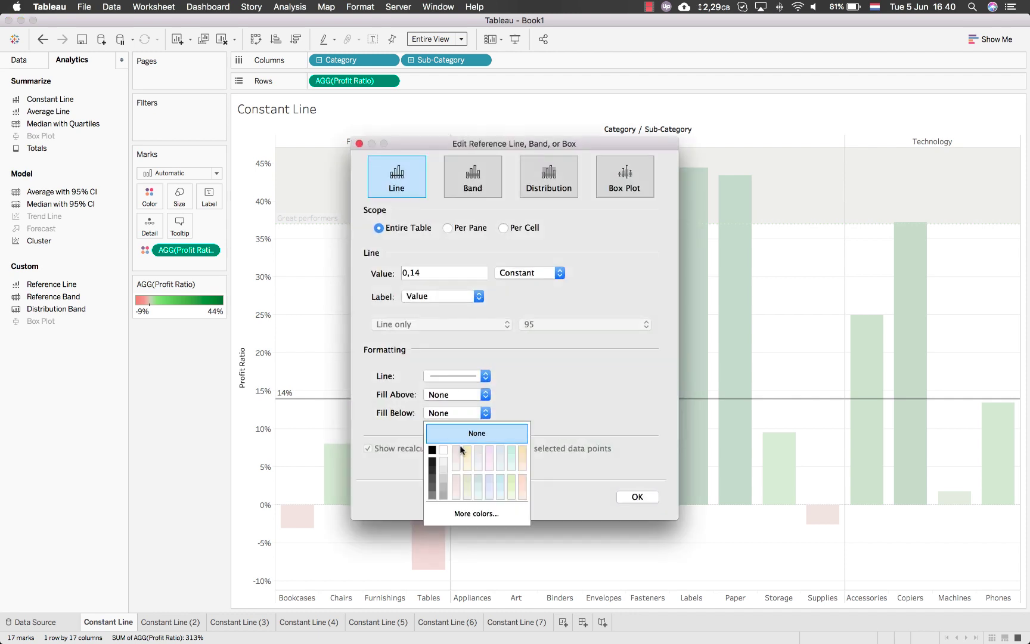
left_click(456, 482)
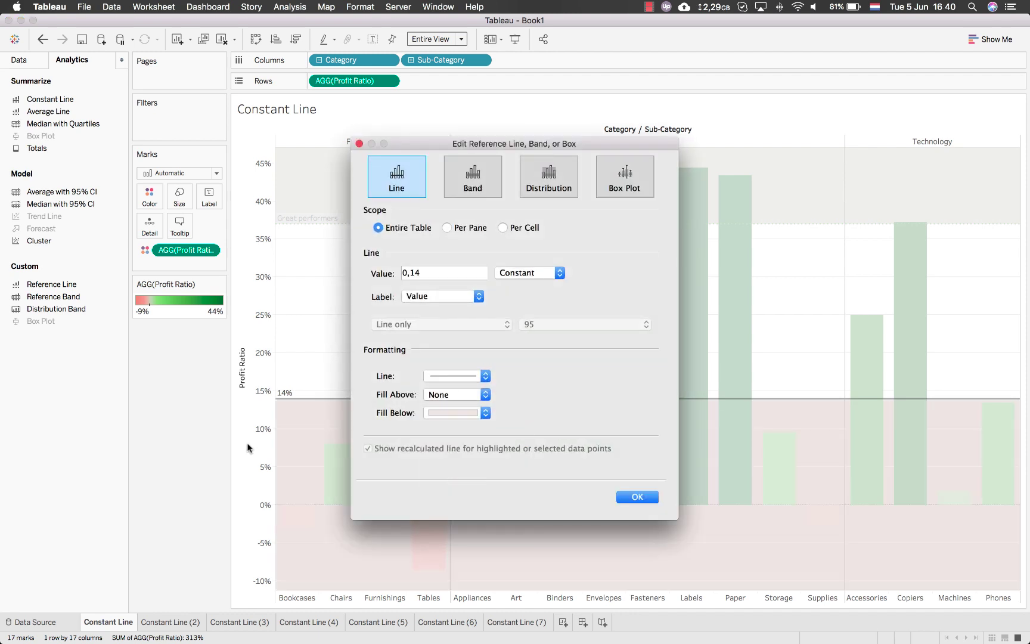
left_click(634, 496)
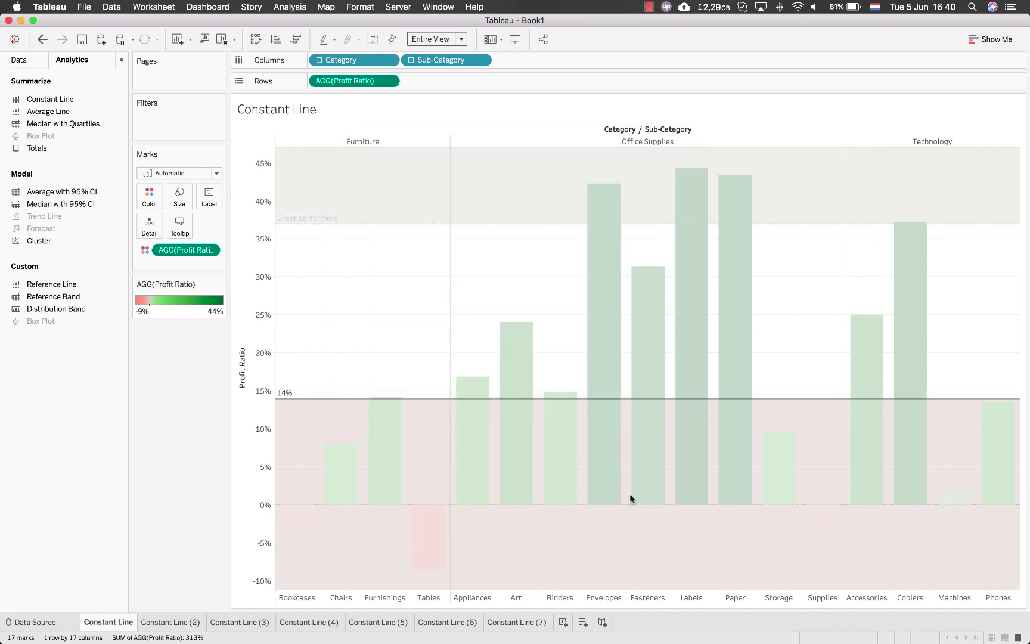
- Give the 14% constant line a custom label of "Poor performers <" followed by the inserted Value field
right_click(341, 398)
left_click(362, 405)
left_click(451, 296)
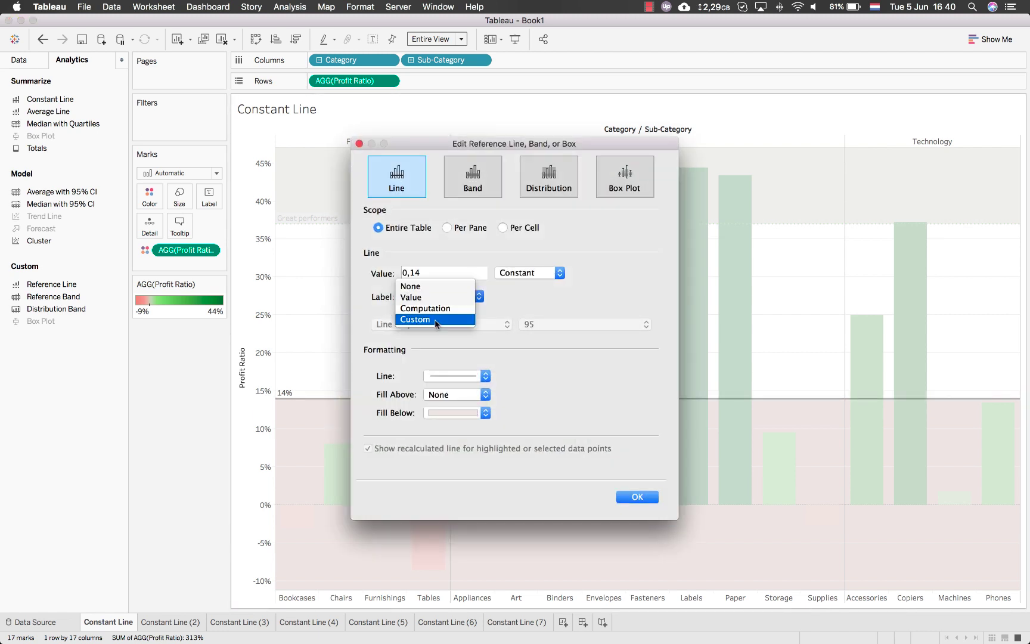
left_click(437, 321)
left_click(511, 297)
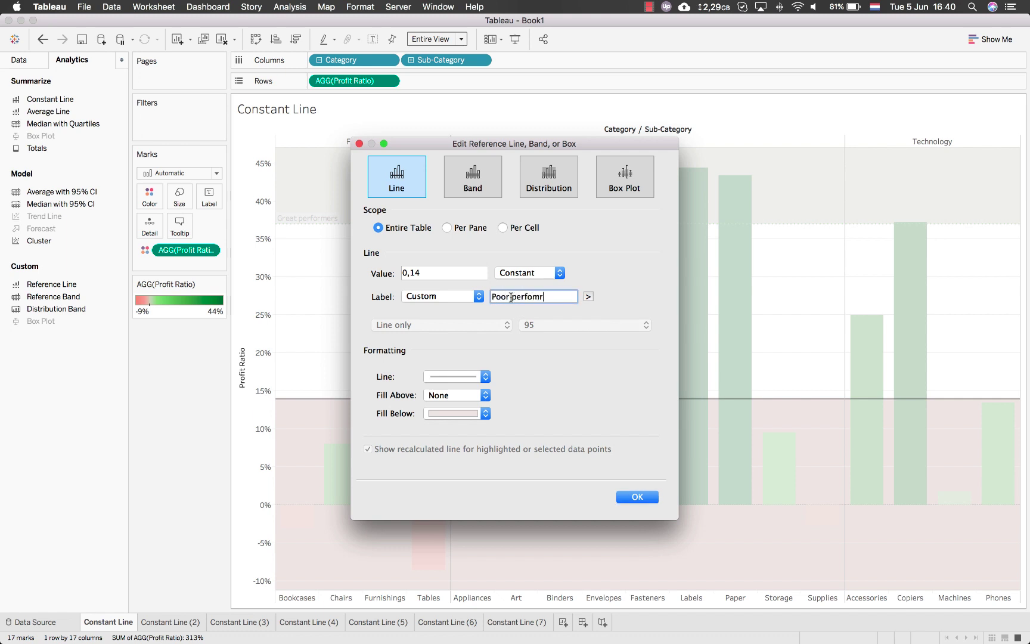
type("Poor perfomr")
key("BackSpace")
key("BackSpace")
type("rmers <")
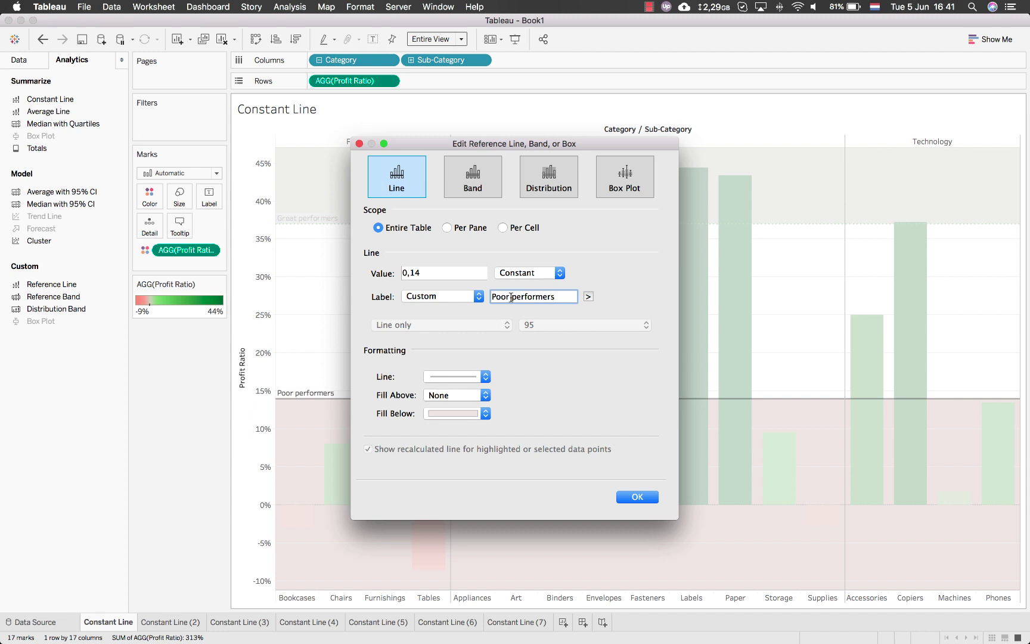
left_click(587, 298)
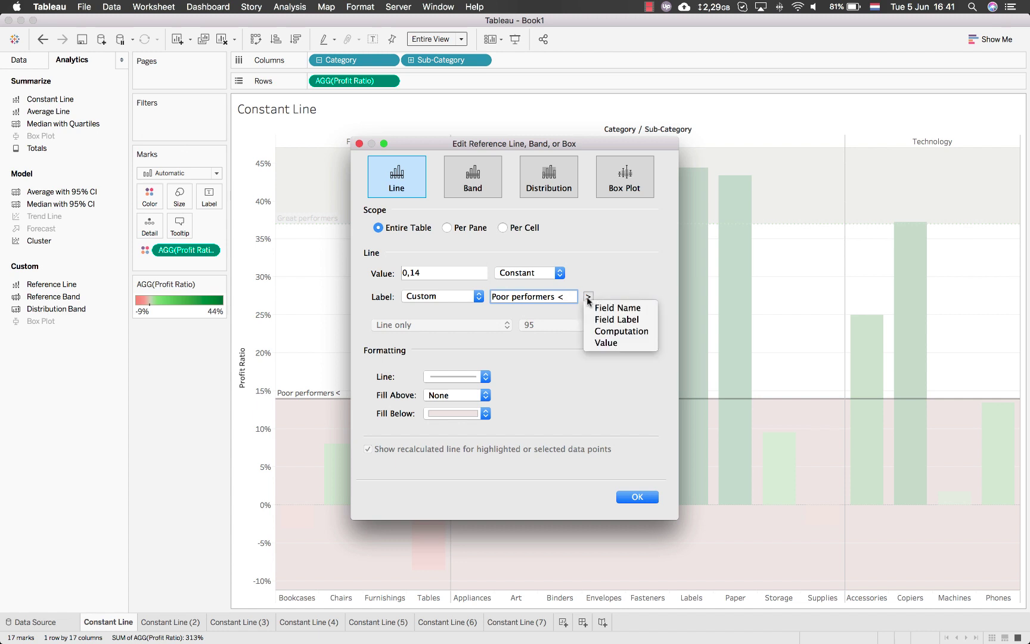
left_click(612, 341)
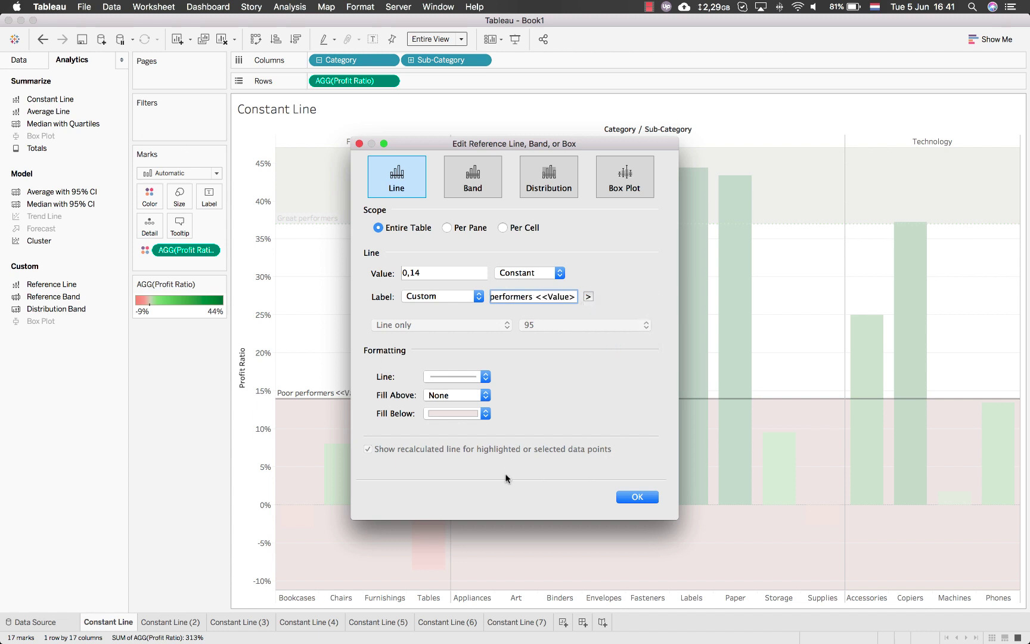
left_click(636, 498)
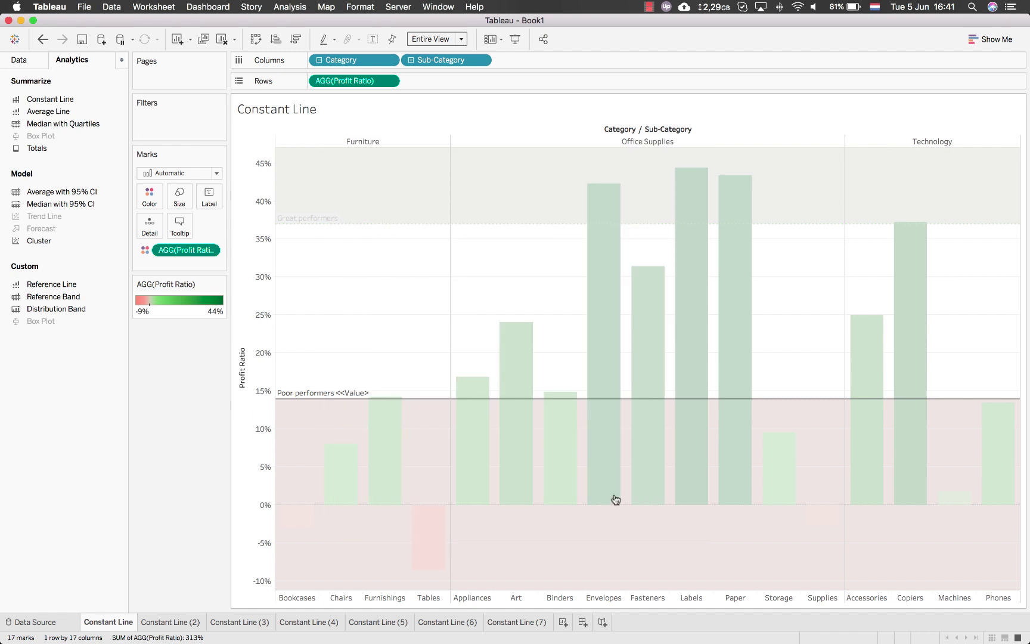
- Rework the 14% line's custom label to "Poor performers <Value>", removing the extra less-than sign and reinserting the Value field
right_click(334, 401)
left_click(350, 404)
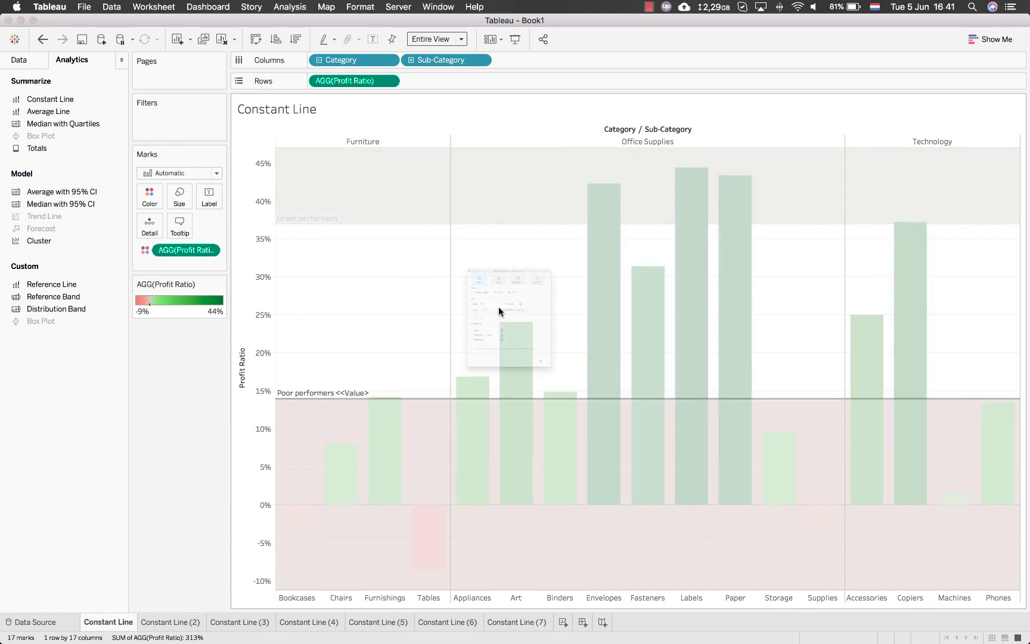
left_click(543, 298)
left_click_drag(561, 296, 673, 299)
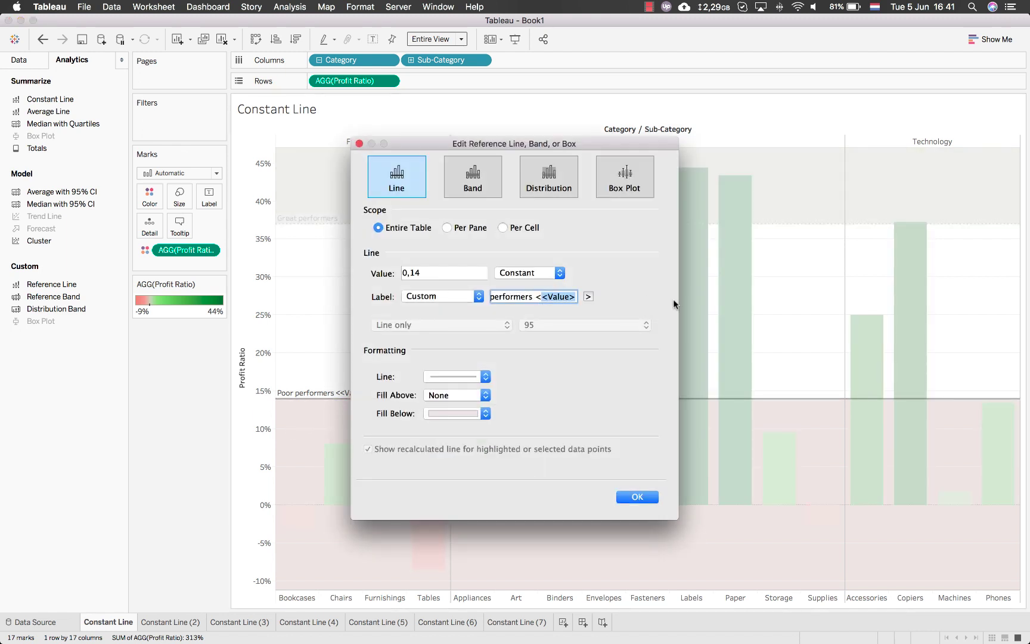
key("BackSpace")
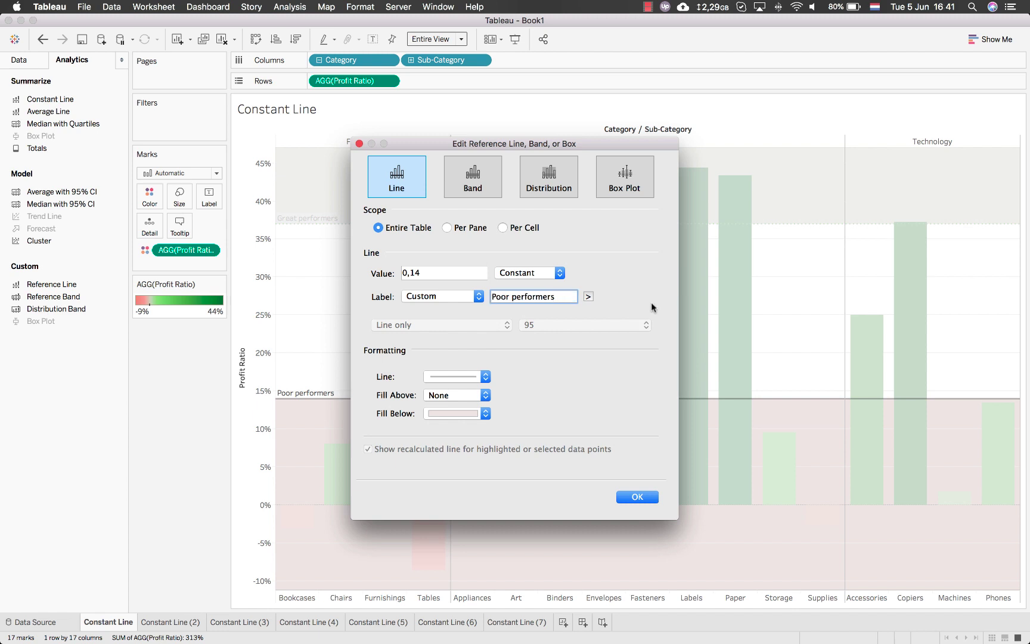
left_click(589, 296)
left_click(608, 348)
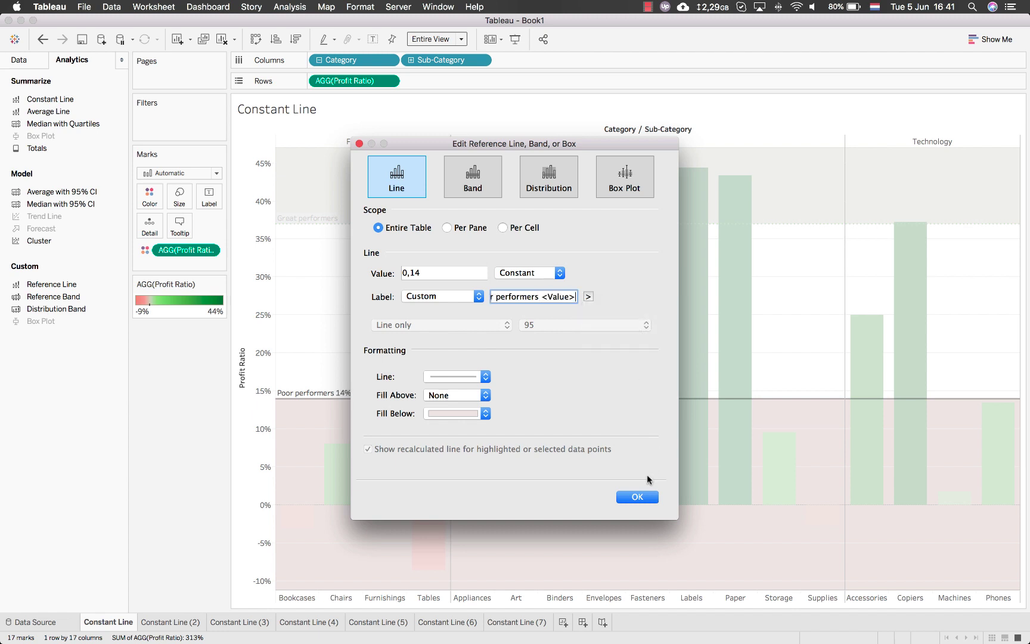
left_click(637, 496)
- Insert a less-than sign directly after "Poor performers" in the lower constant line's custom label, before the Value field
right_click(345, 398)
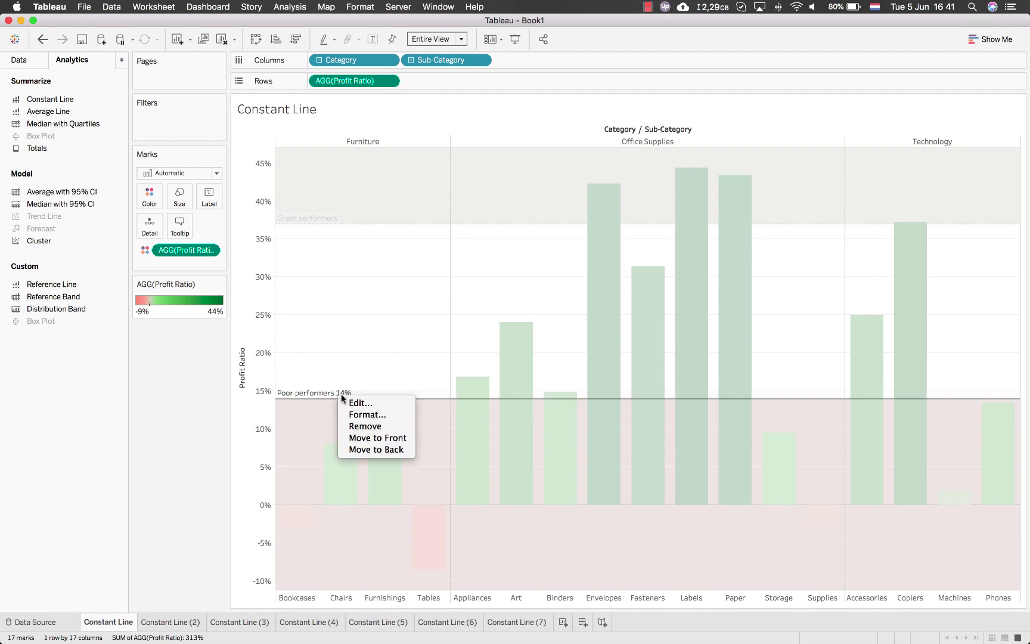
left_click(361, 405)
left_click(539, 296)
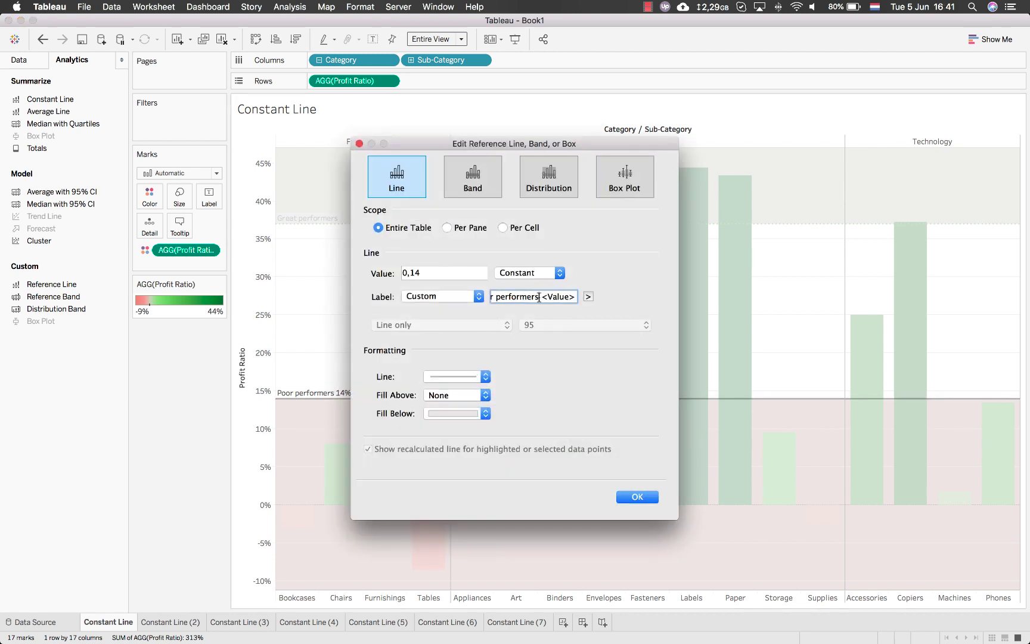
type("<")
left_click(633, 495)
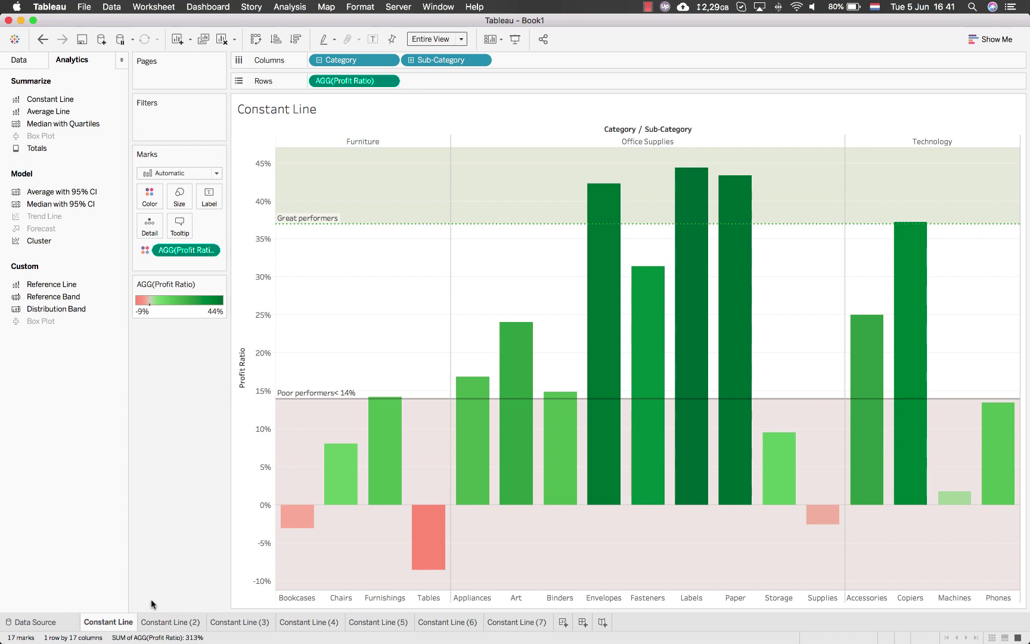
- Rename the Constant Line (2) worksheet to "Average Line"
double_click(159, 621)
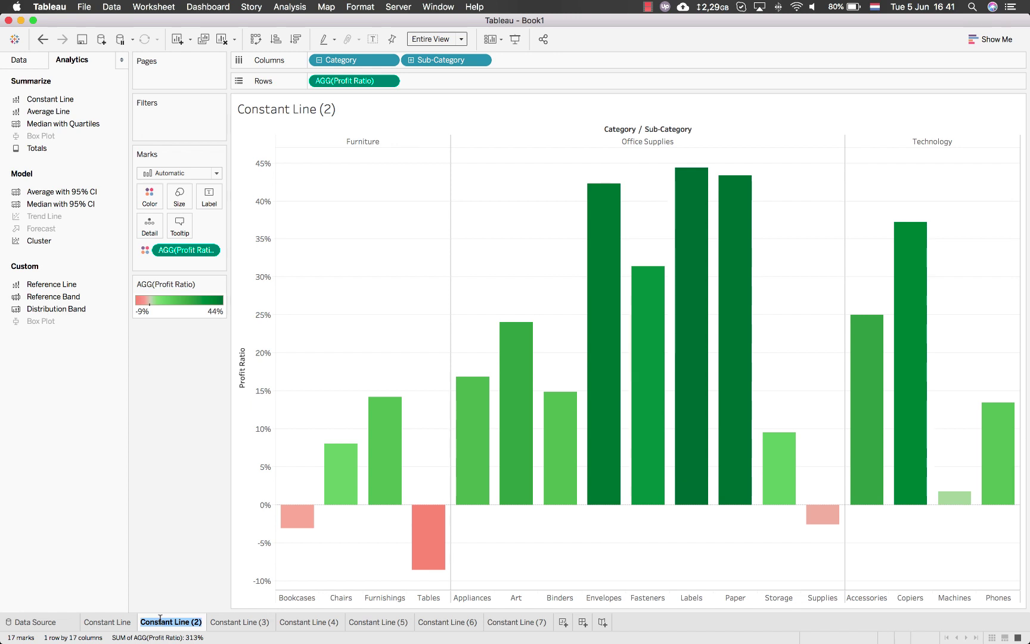
type("Aver")
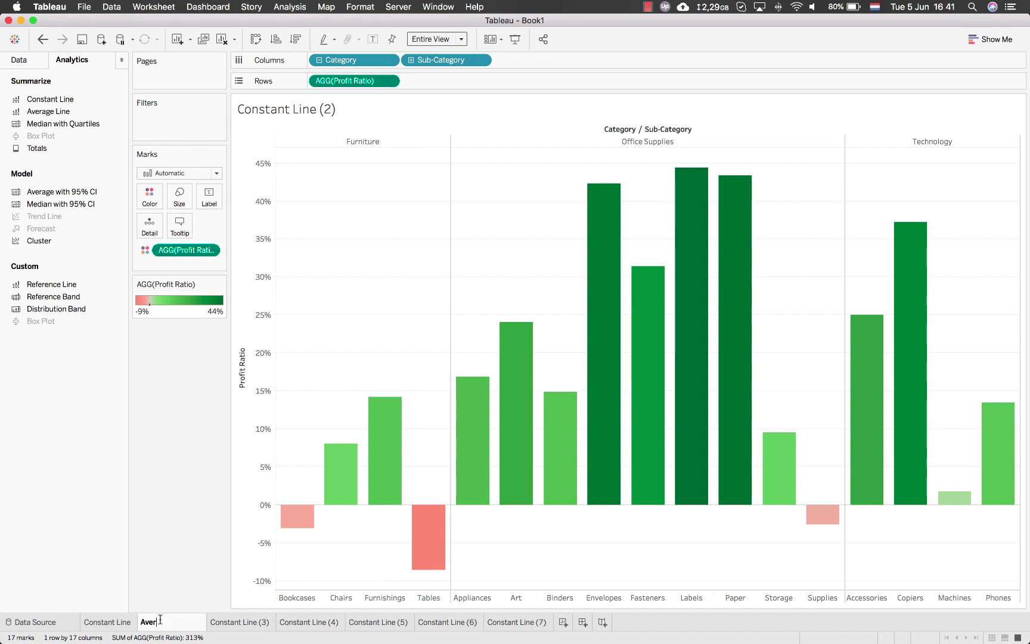
type("age")
key("Return")
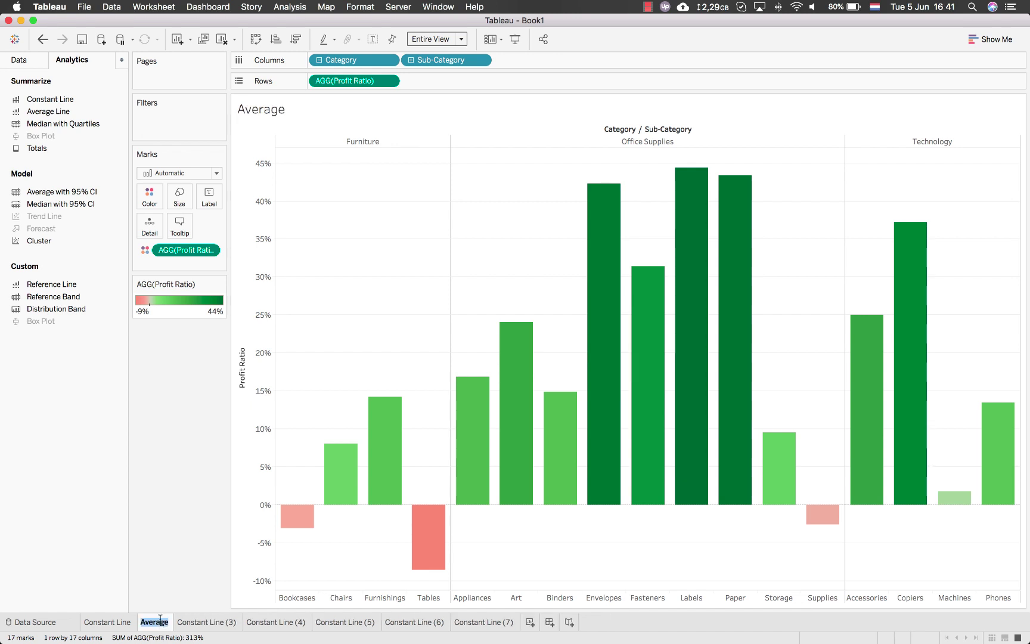
type("Line")
key("Return")
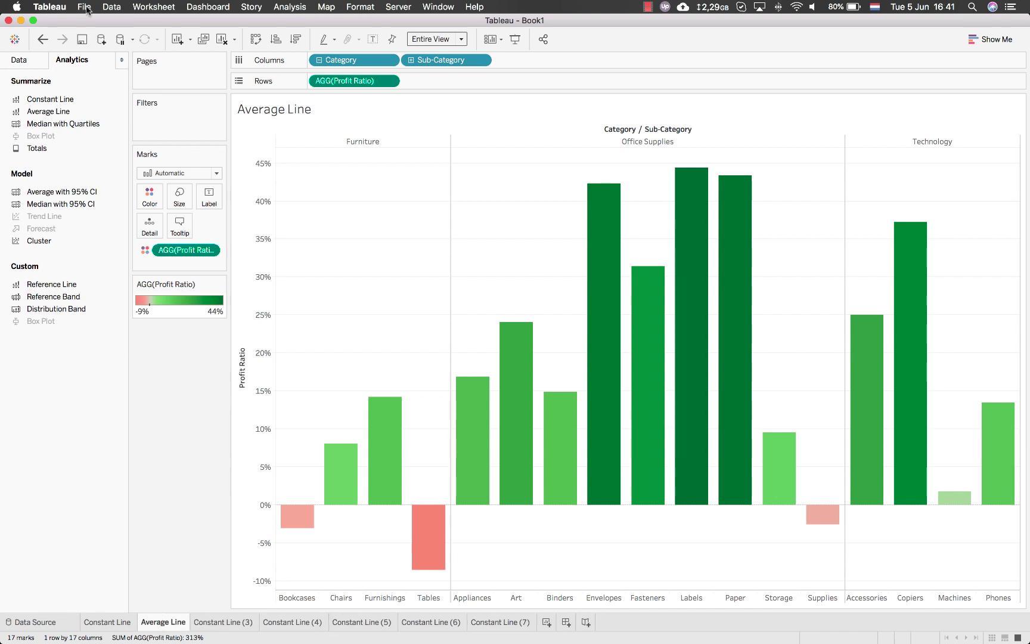
- Add an average line per pane to the Profit Ratio chart and set its label to Value
left_click_drag(42, 112, 394, 156)
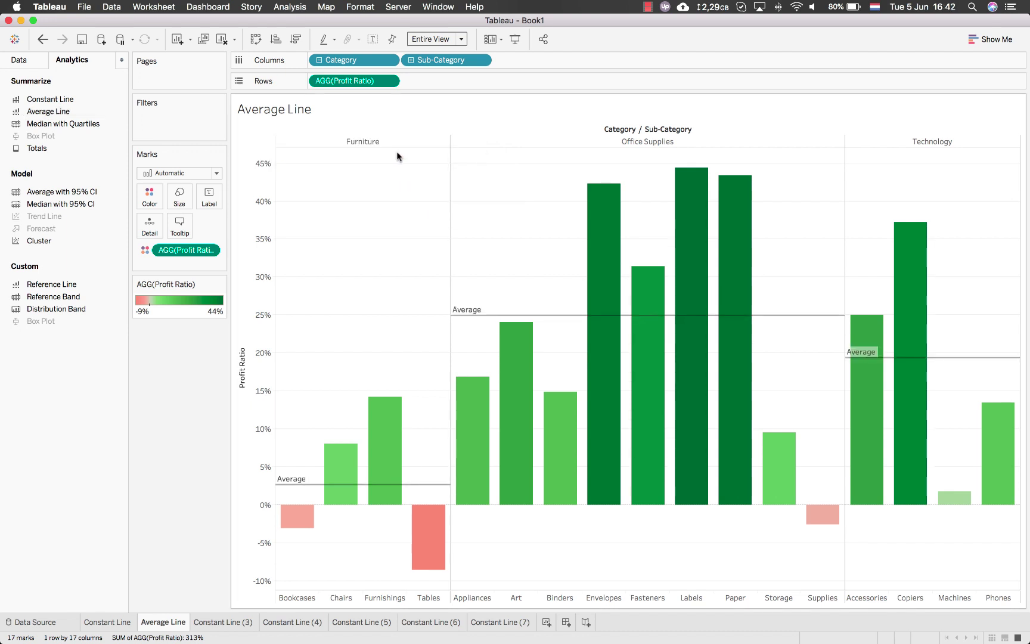
mouse_move(440, 483)
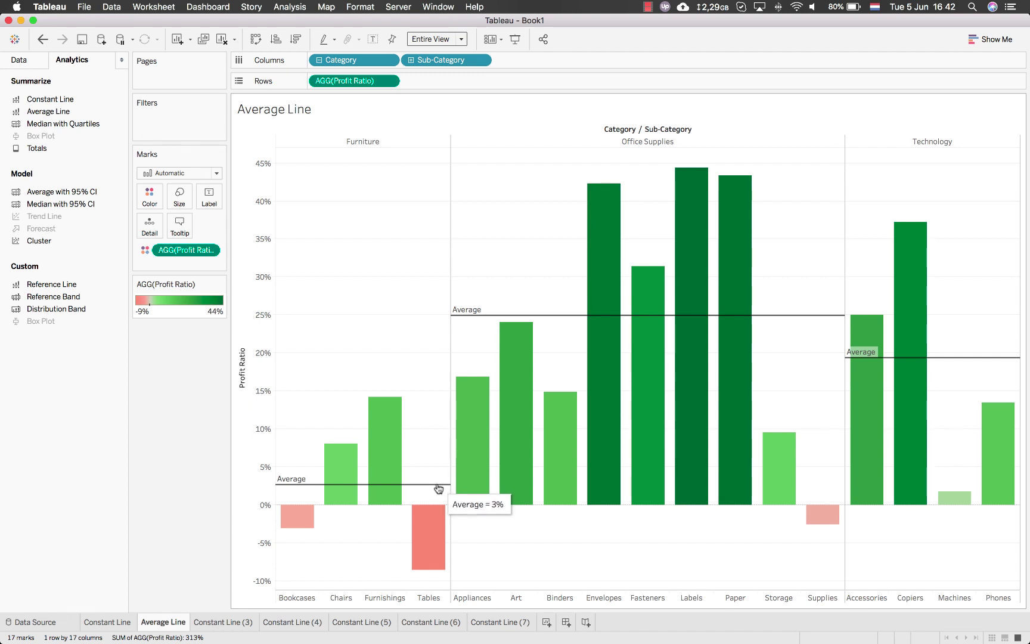
left_click(439, 483)
double_click(363, 483)
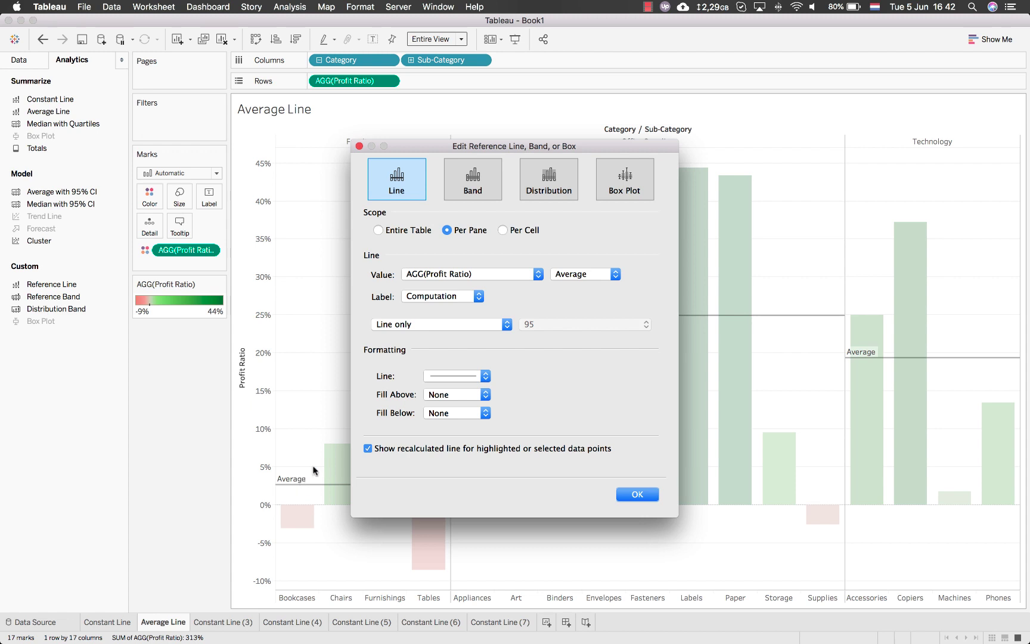
left_click(444, 298)
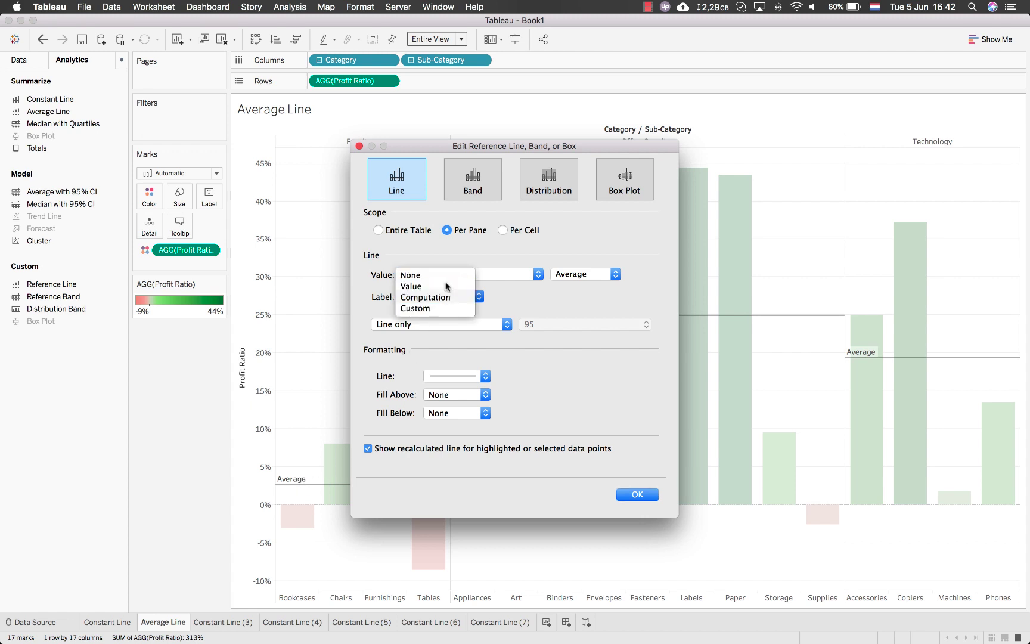
left_click(446, 287)
left_click(635, 495)
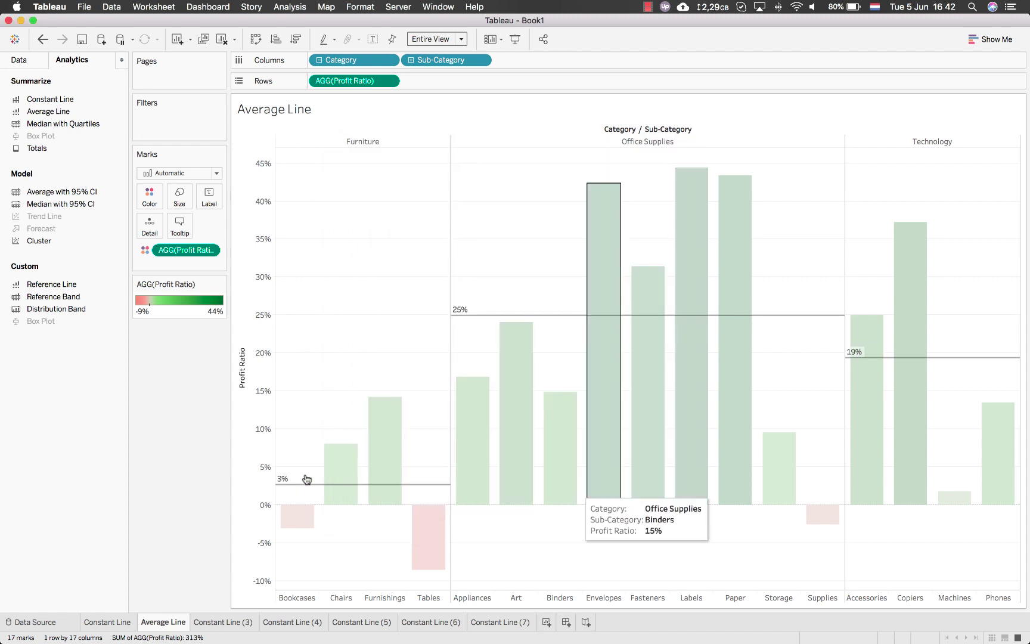
- Select the Chairs bar, and separately the Appliances, Art and Binders bars, to examine how the average line recalculates; clear the selection
left_click(332, 488)
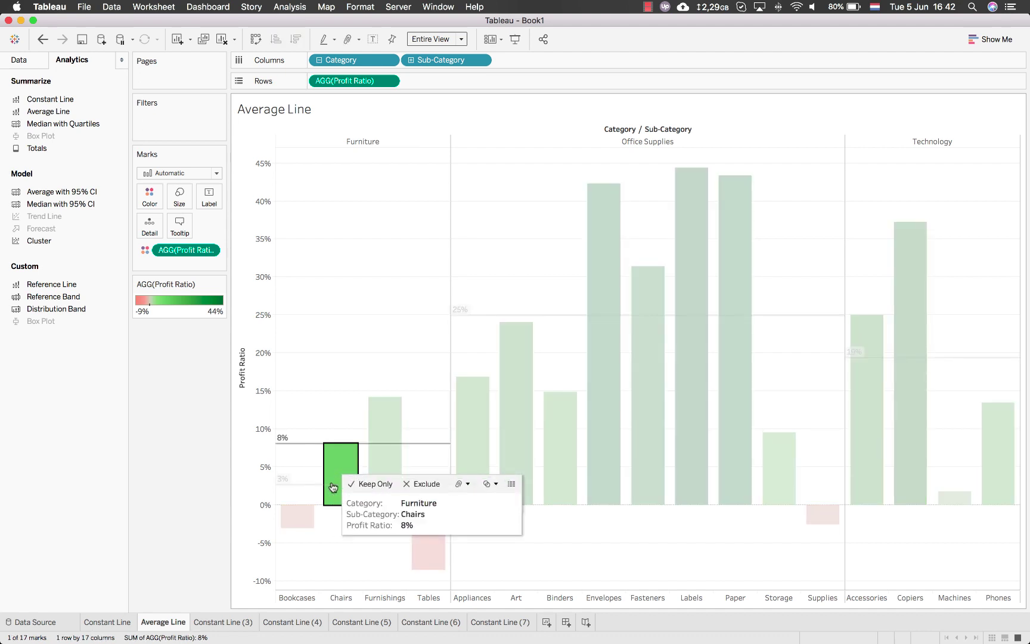
left_click(291, 485)
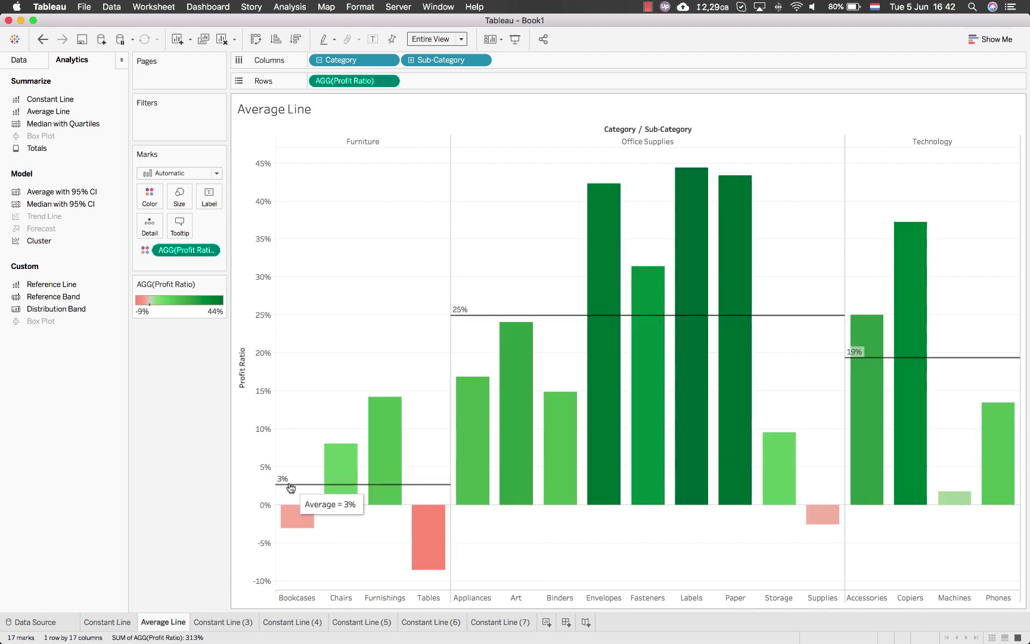
left_click(291, 484)
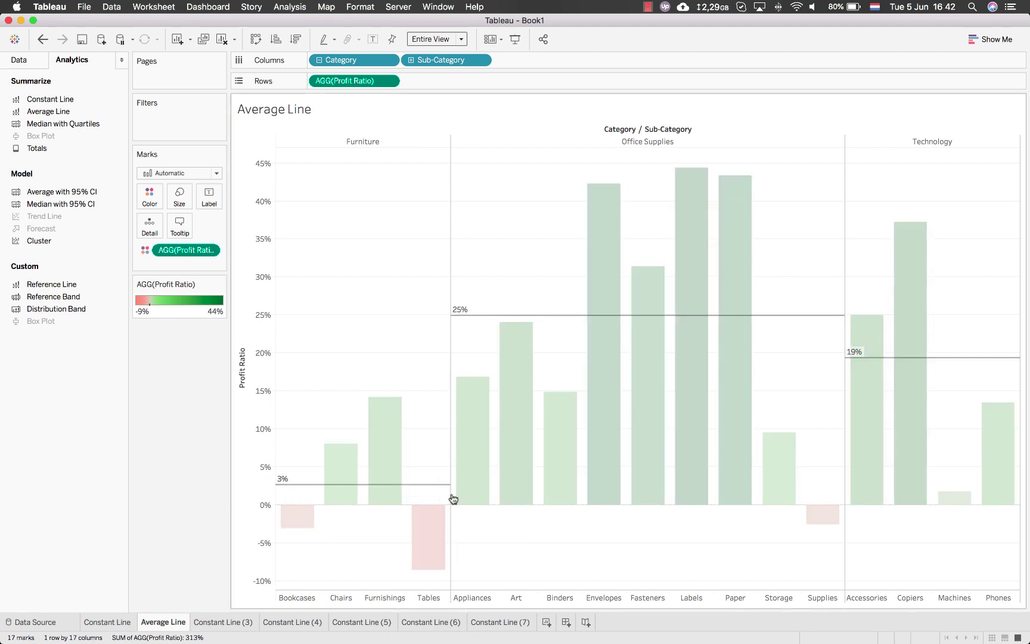
left_click(216, 454)
mouse_move(332, 482)
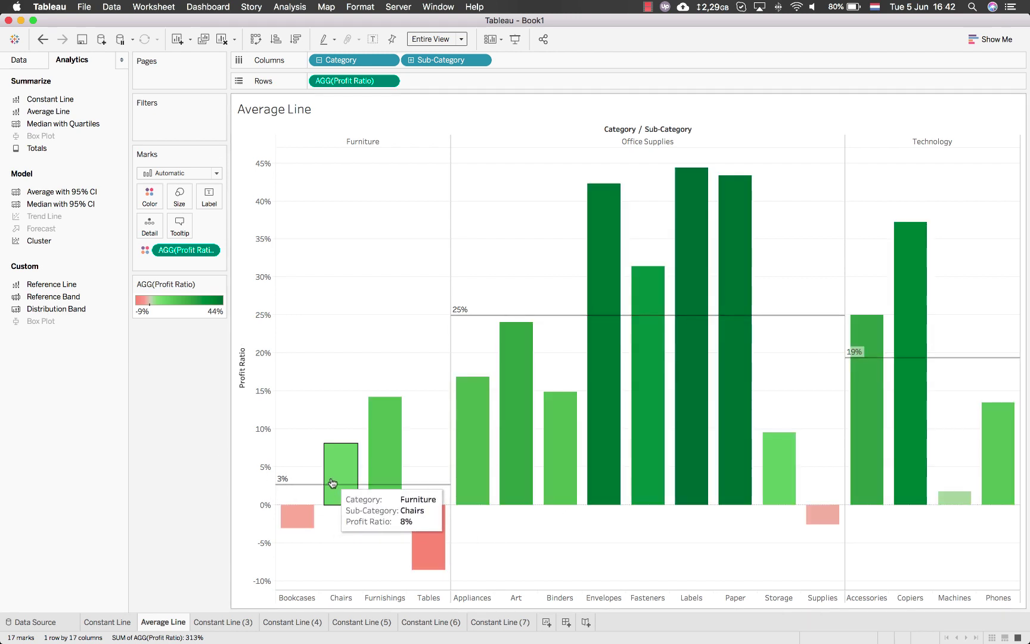
left_click_drag(467, 516, 561, 466)
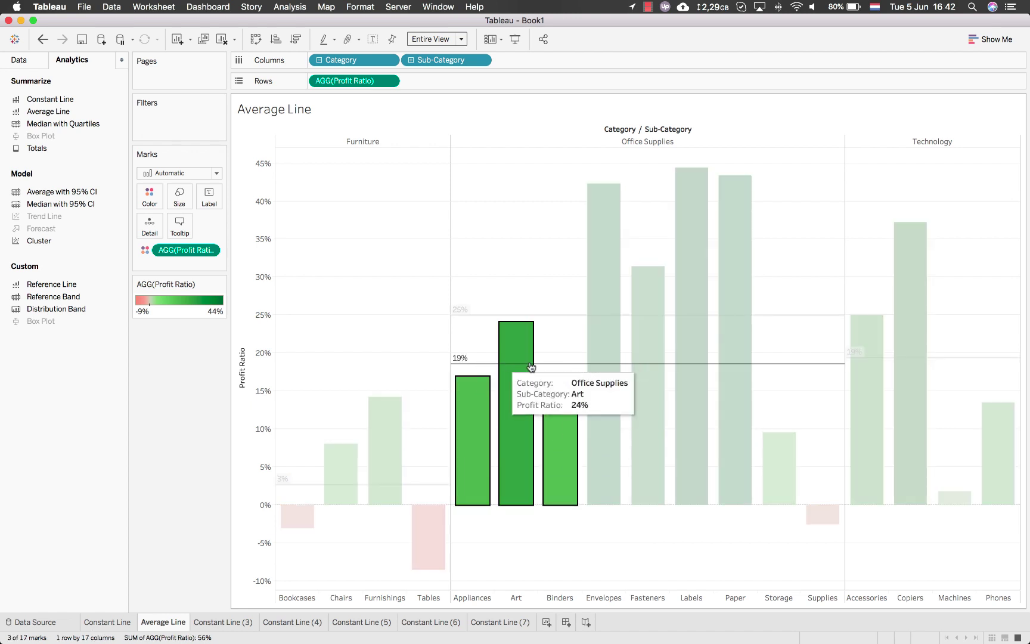
mouse_move(471, 358)
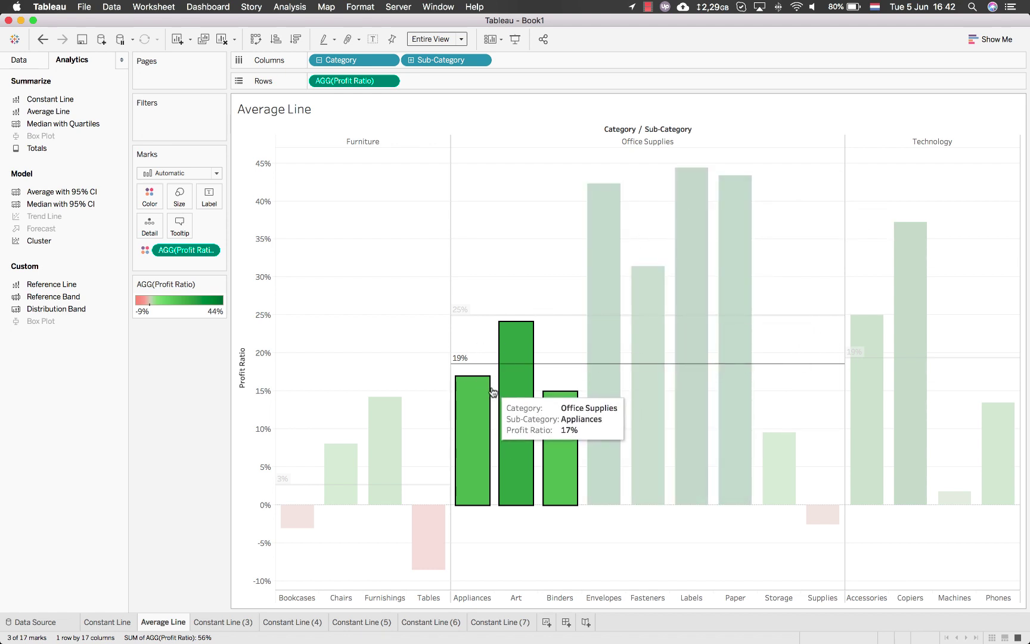
left_click(567, 345)
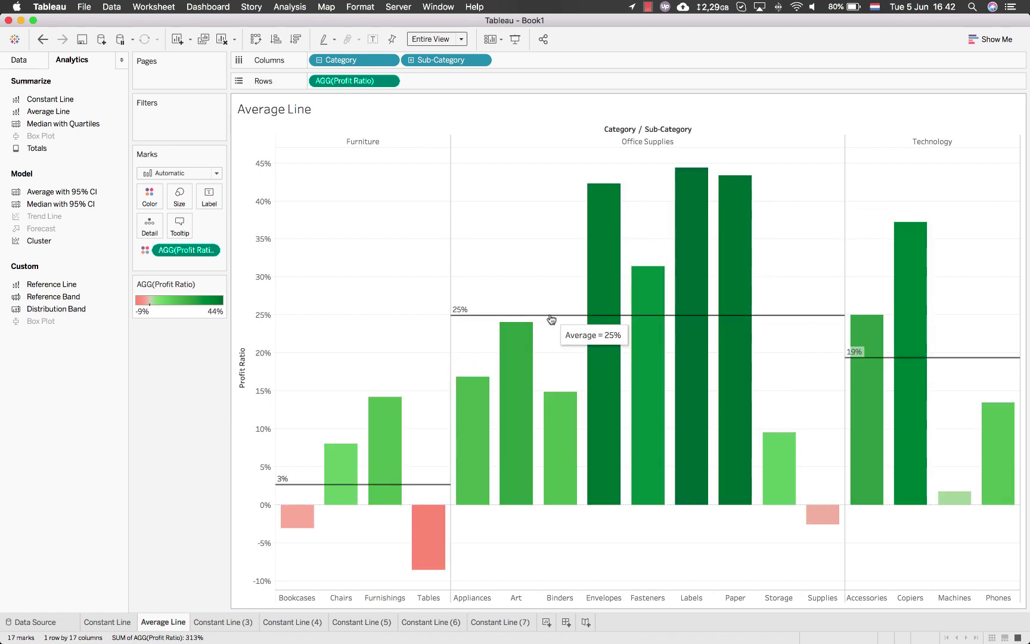
- Review the average line's settings, including the option to show a recalculated line for highlighted or selected data points
left_click(552, 318)
left_click(615, 316)
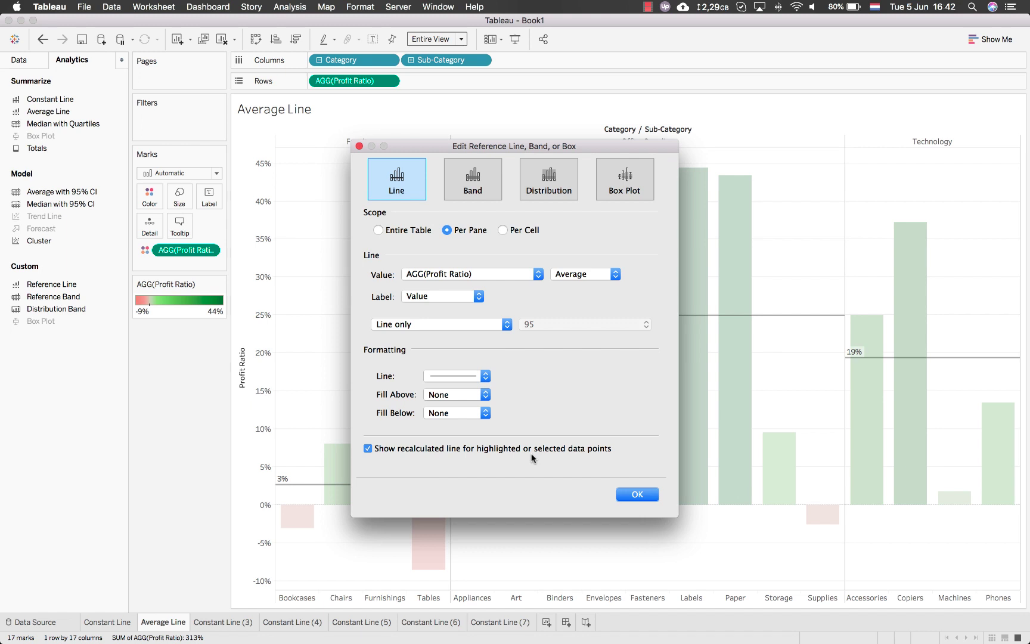
left_click(637, 495)
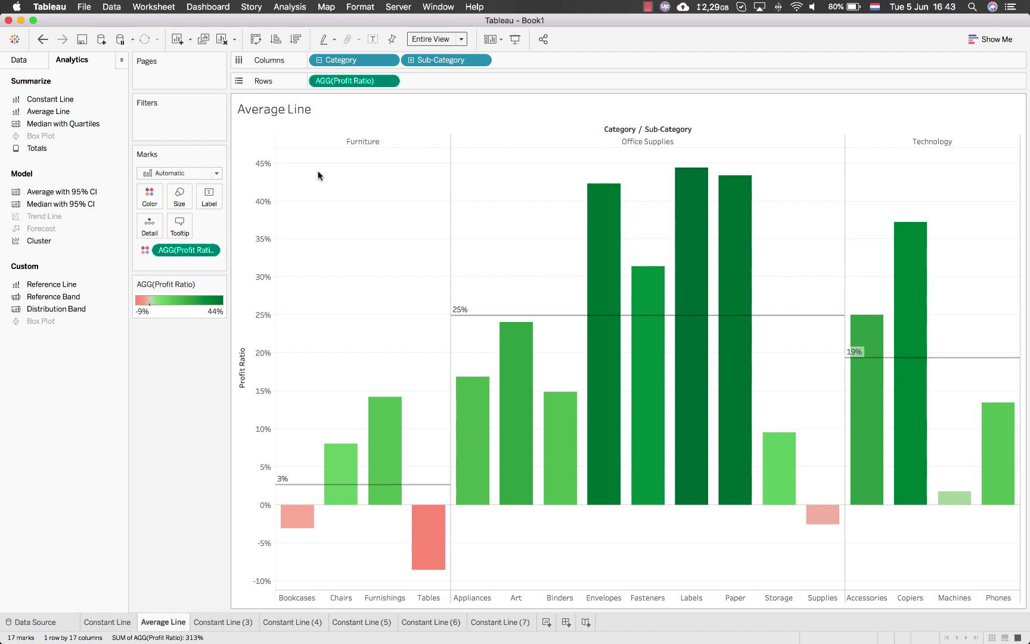
- Rename the Constant Line (3) worksheet to "Reference Line"
double_click(215, 621)
type("R")
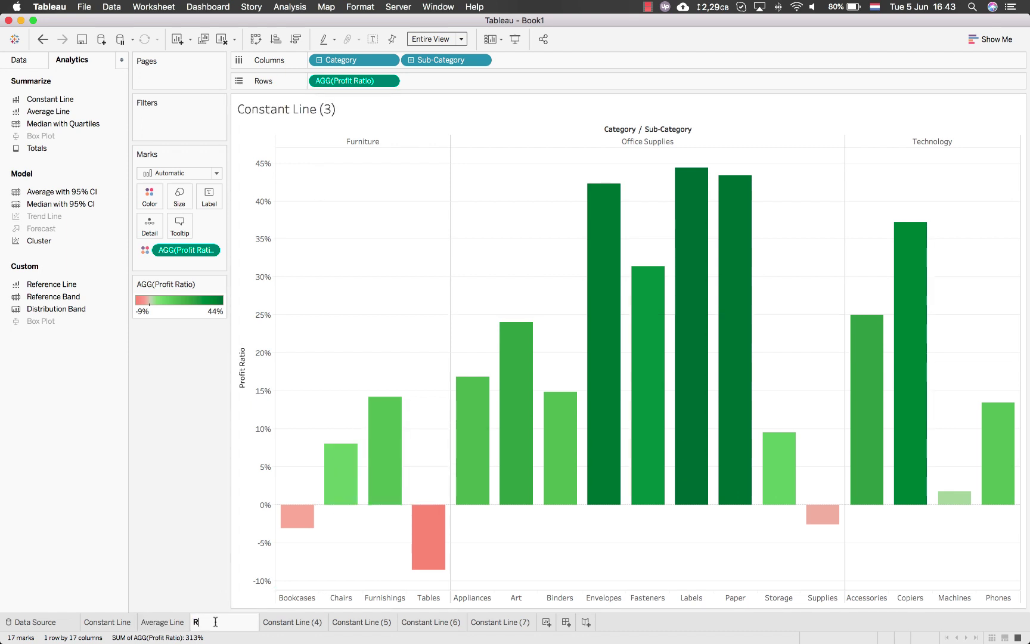
type("eference Line")
key("Return")
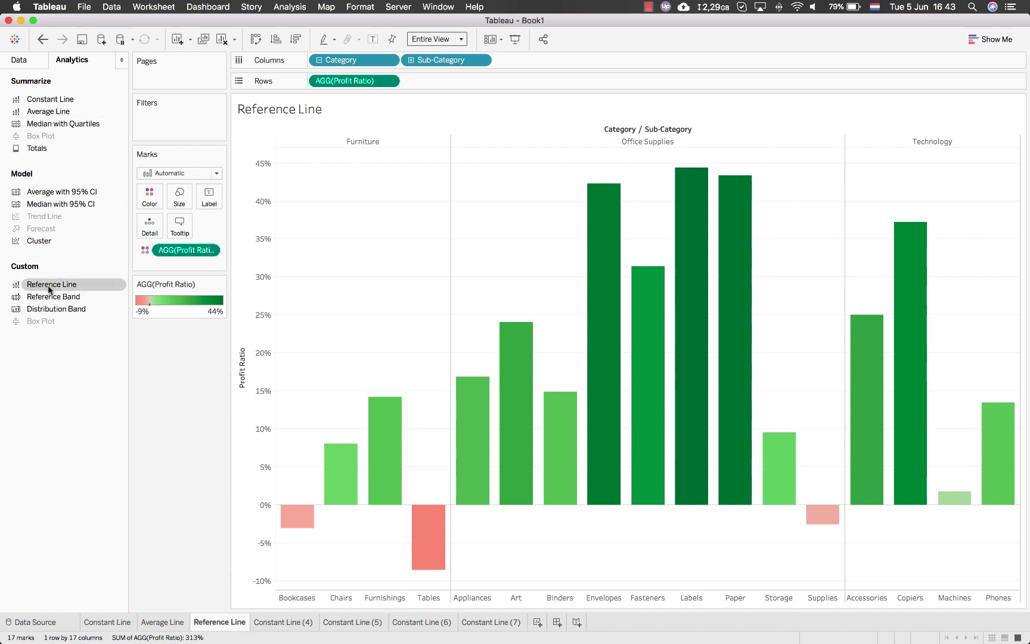
- Add a custom reference line across the entire table showing the Median of AGG(Profit Ratio)
left_click_drag(49, 290, 340, 140)
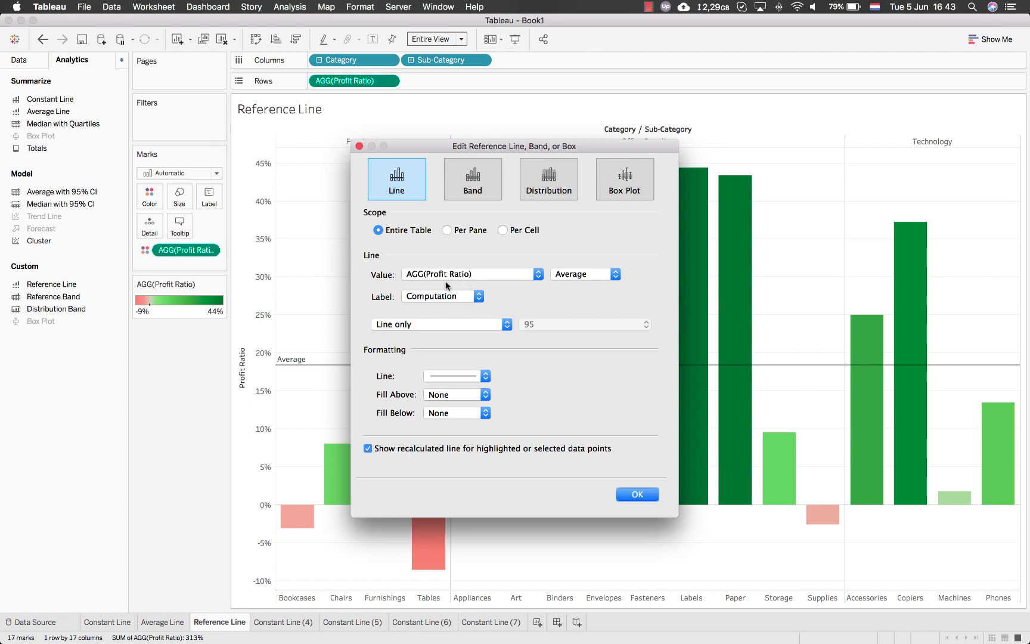
left_click(578, 278)
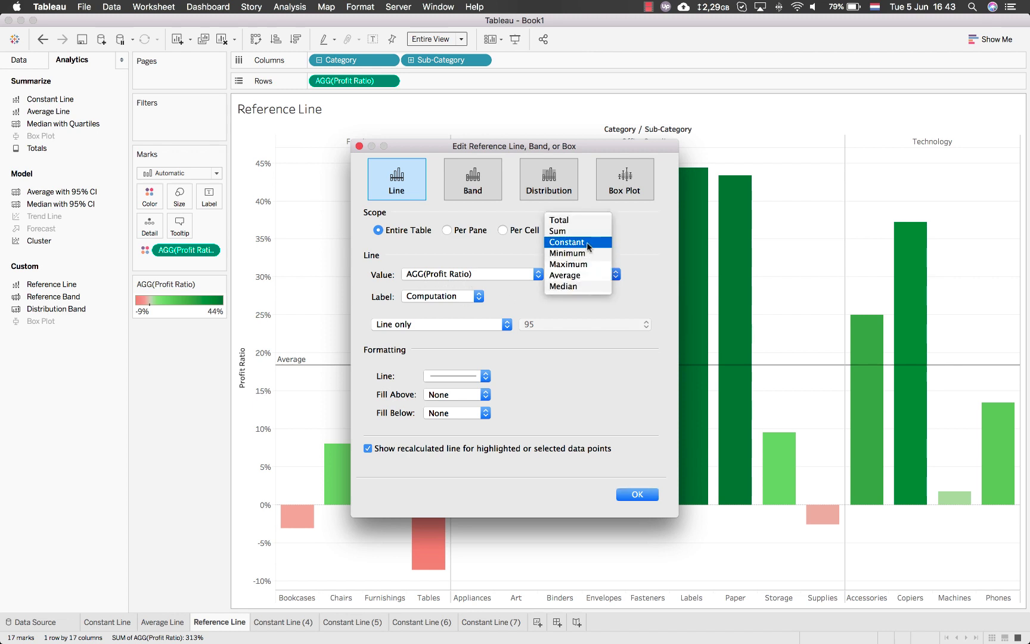
left_click(577, 288)
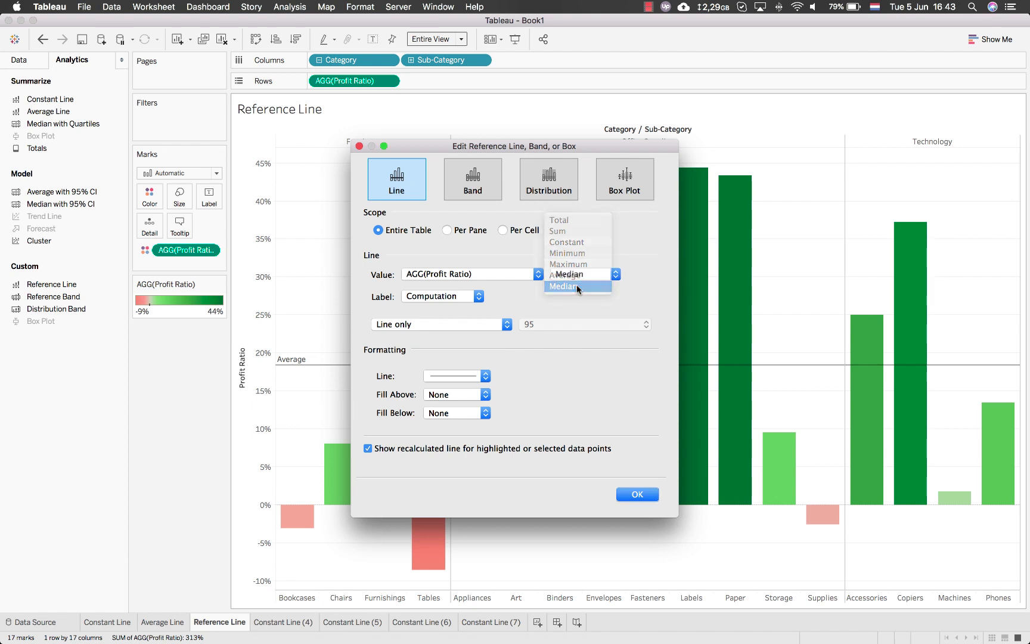
- Give the median reference line a custom label of "Median: " followed by the inserted Value field
left_click(475, 298)
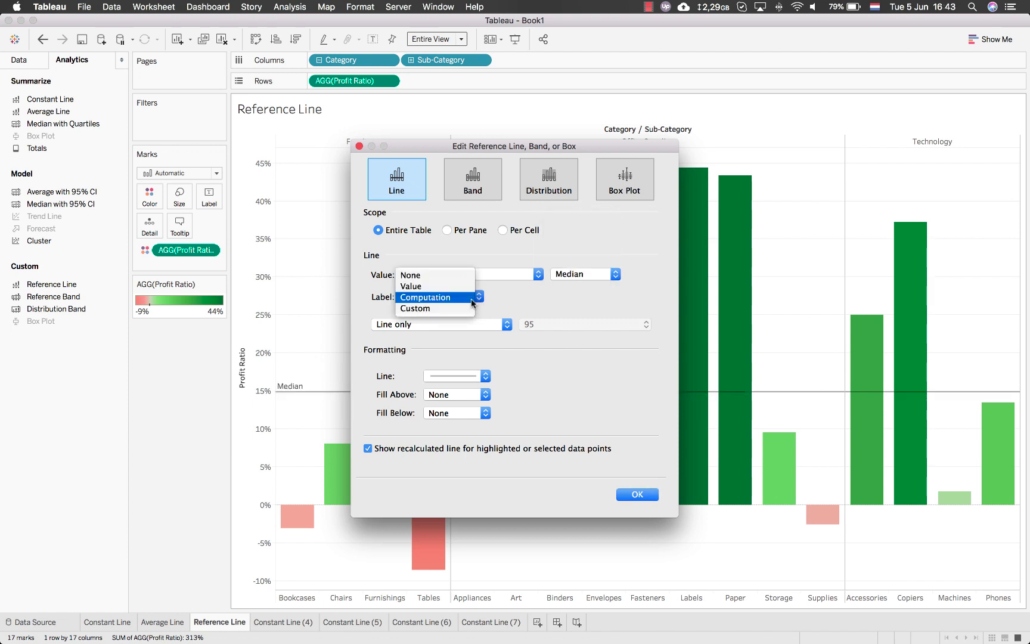
left_click(448, 309)
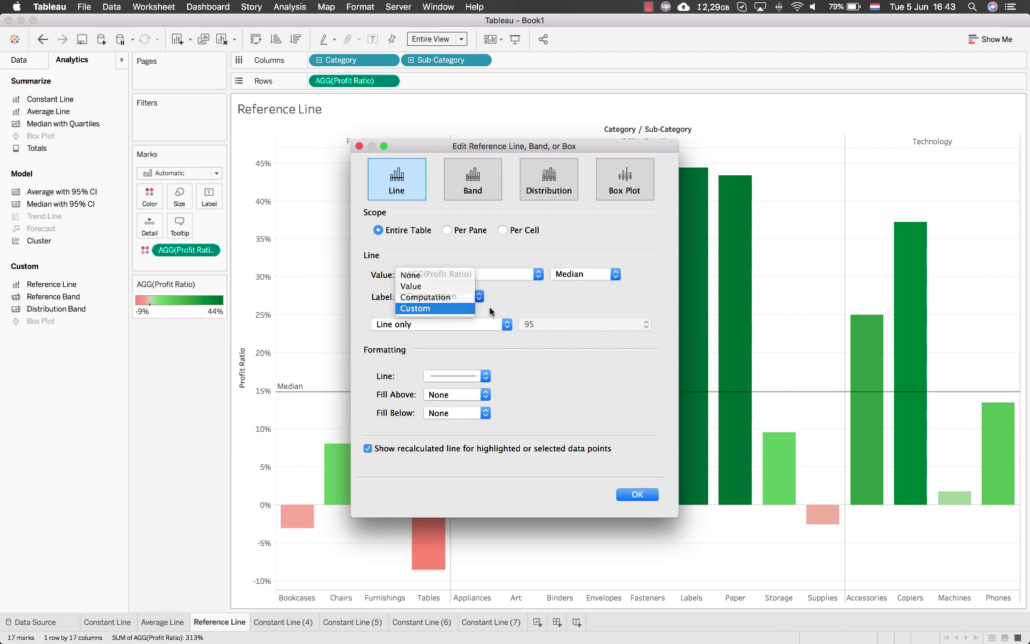
type("Medin")
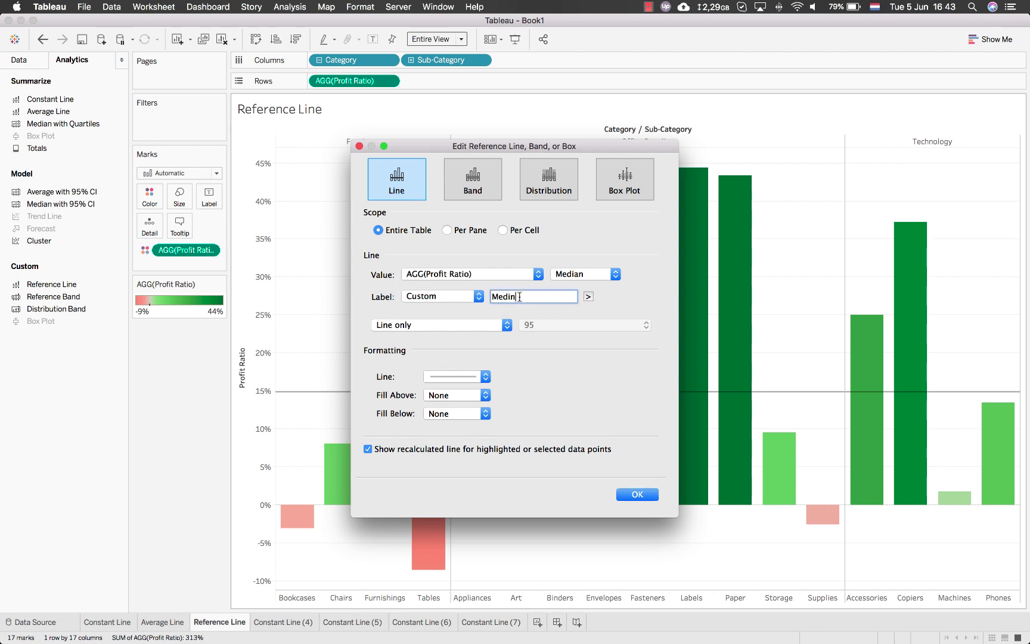
type("ian")
key("BackSpace")
type("an")
left_click(587, 297)
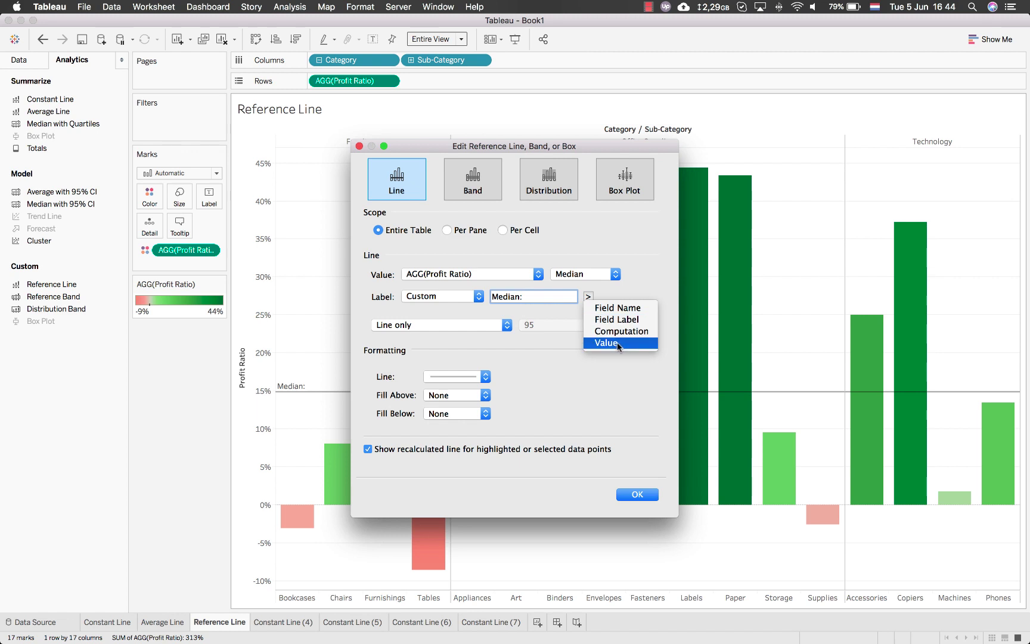
left_click(617, 343)
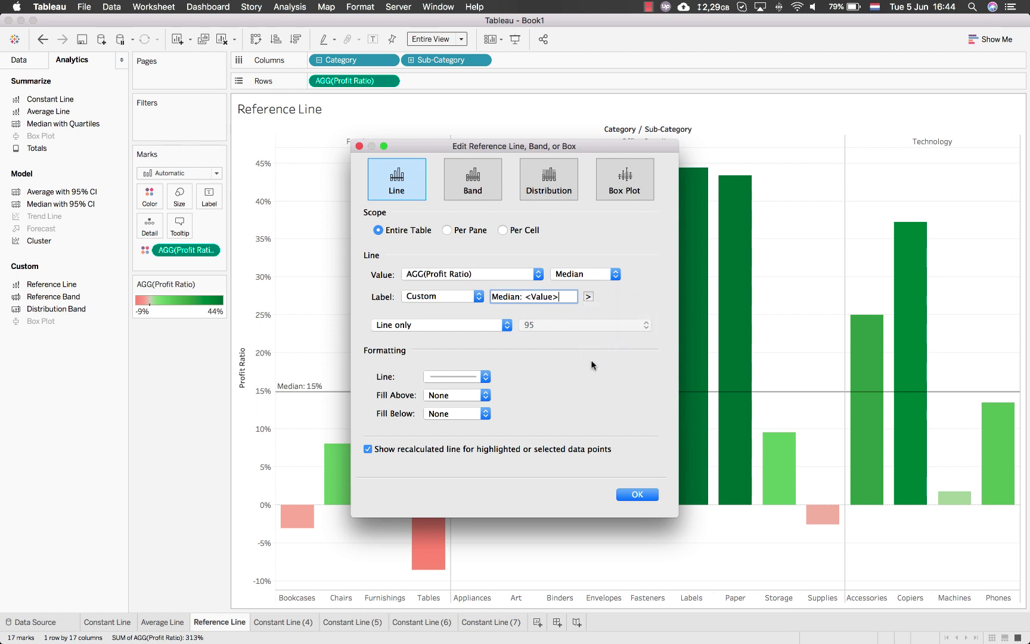
- Format the median reference line with the long-dash line style and apply the settings
left_click(485, 376)
left_click(472, 422)
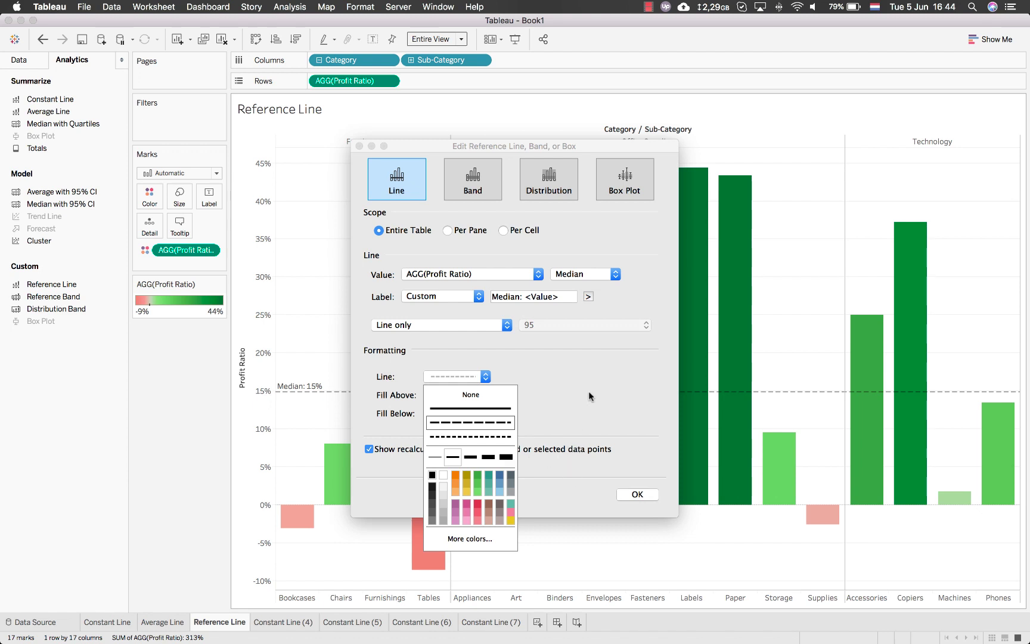
left_click(577, 460)
left_click(637, 494)
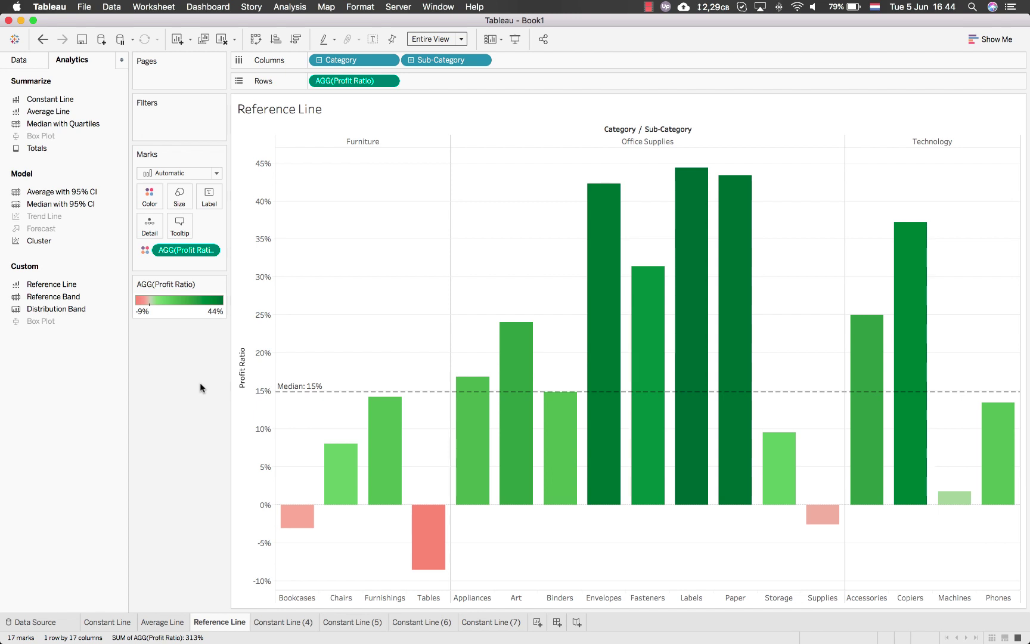
- Reopen the median line's settings to review the available aggregation options, keeping Median, and select the line in the chart
right_click(294, 395)
left_click(307, 400)
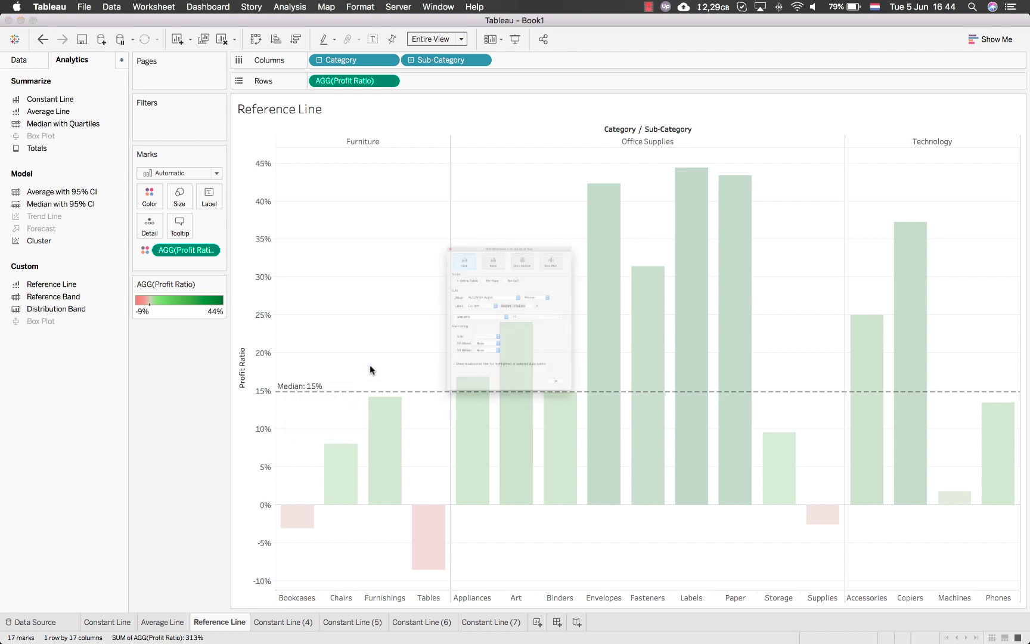
left_click(581, 274)
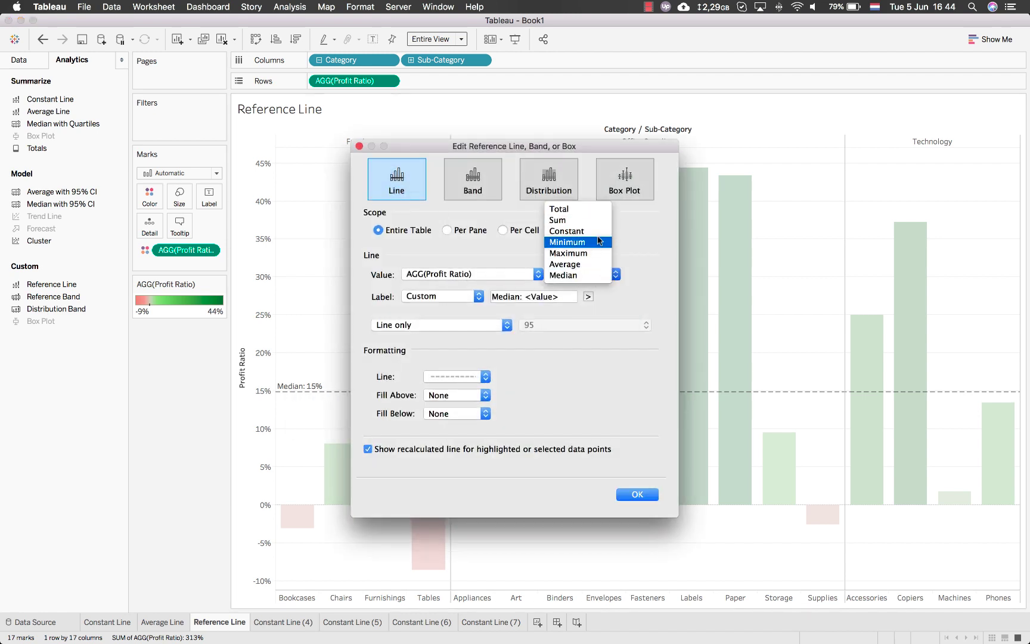
left_click(351, 172)
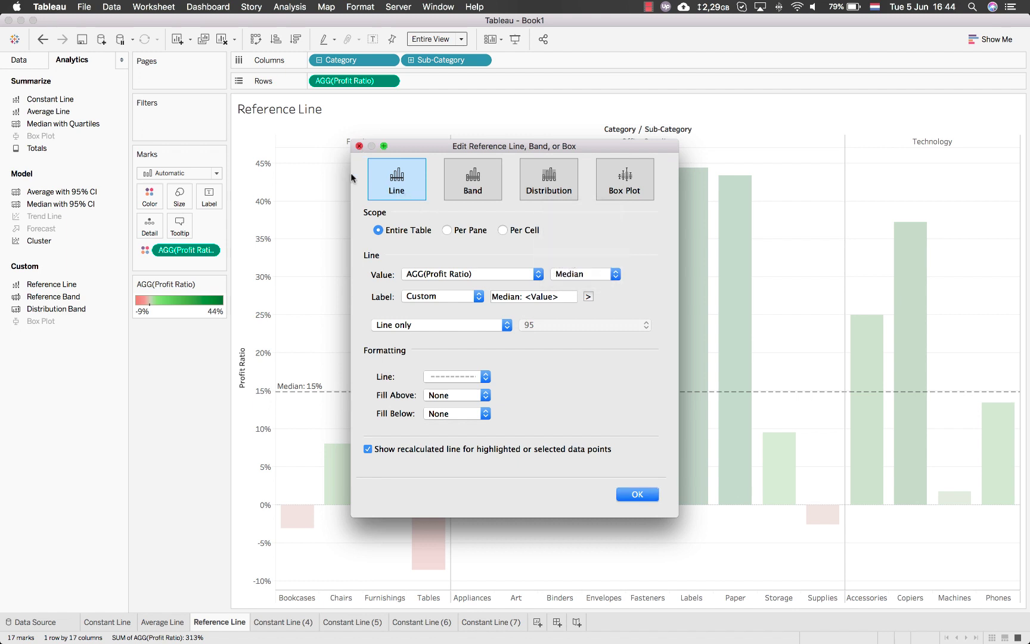
left_click(633, 494)
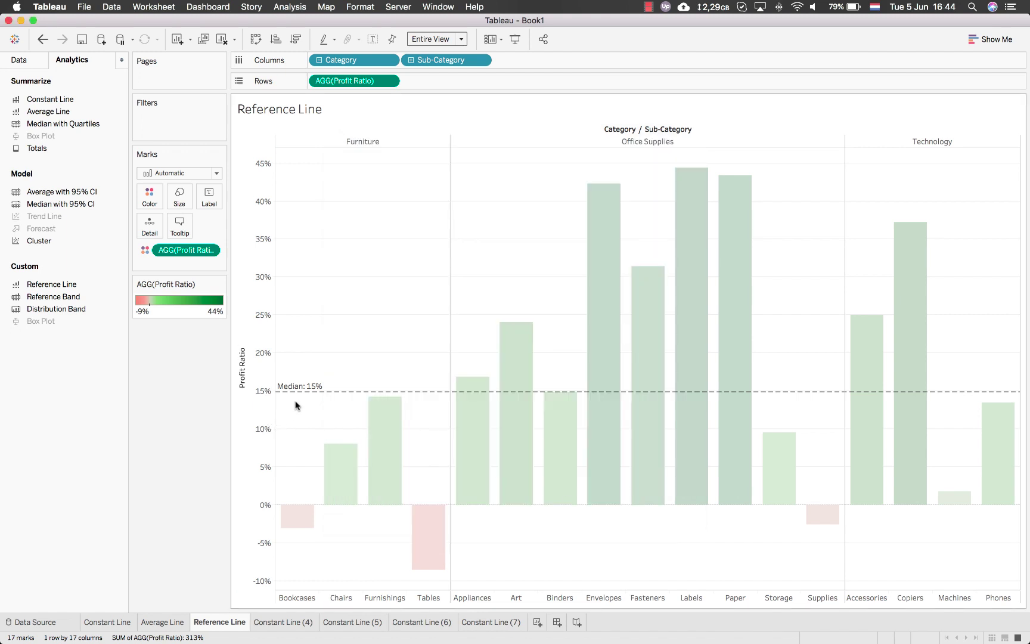
left_click(297, 395)
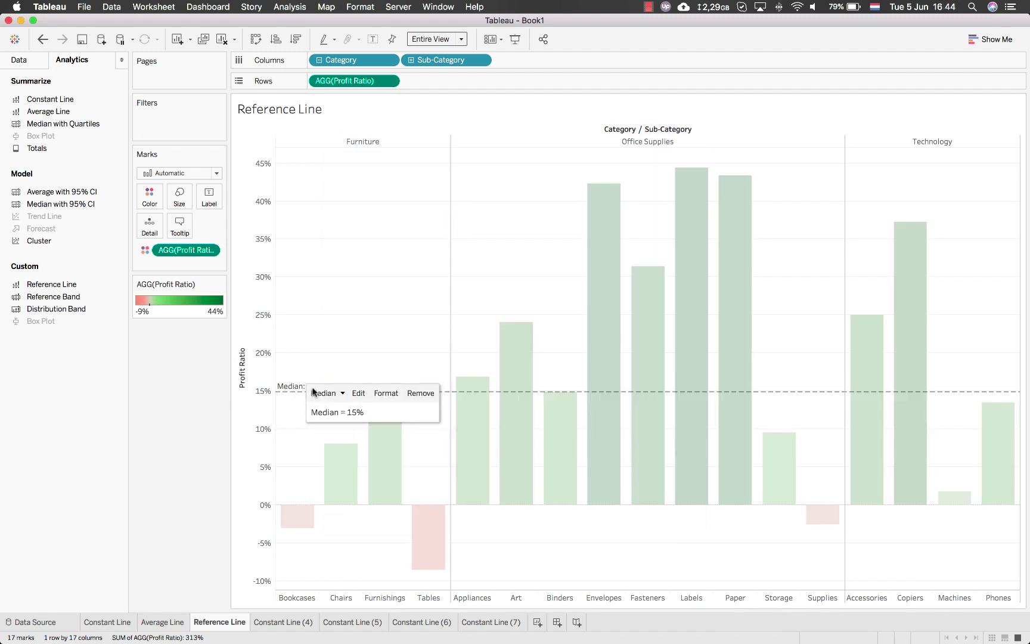
- Try the Sum aggregation on the median reference line, and undo the change
left_click(338, 393)
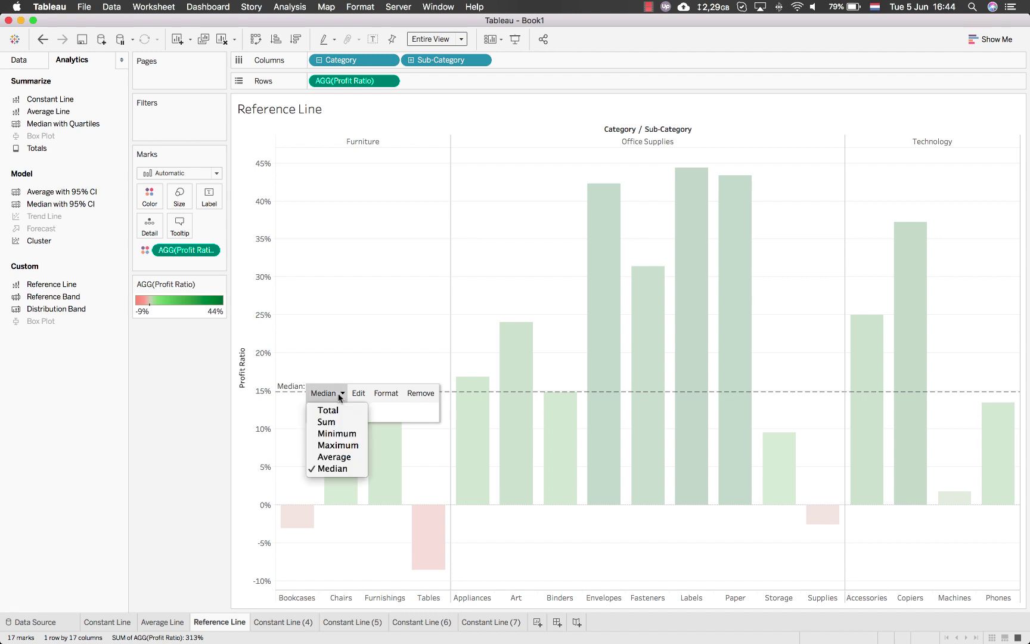
left_click(347, 428)
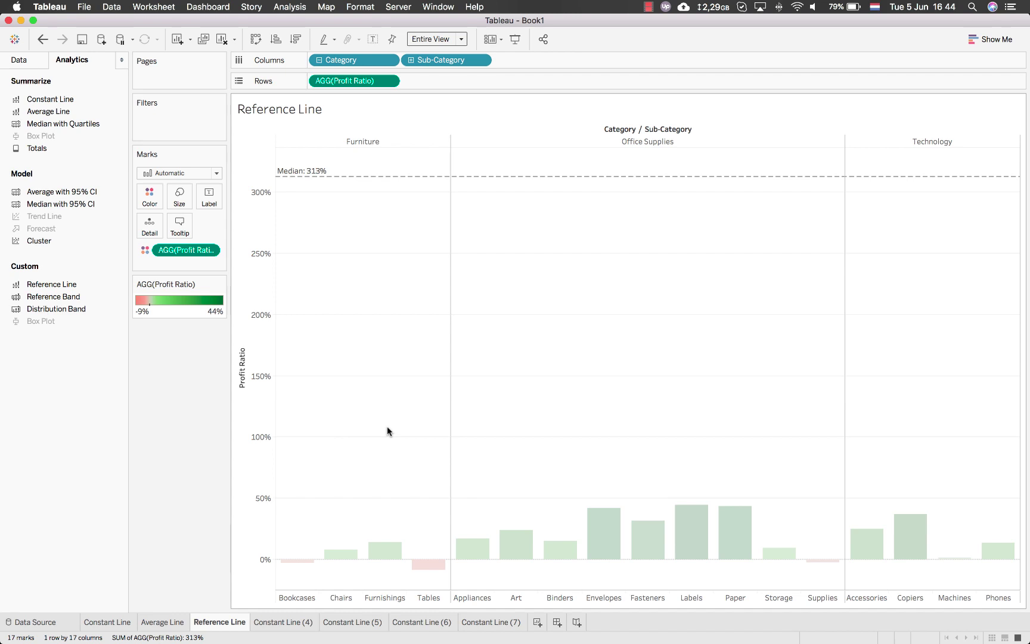
left_click(42, 38)
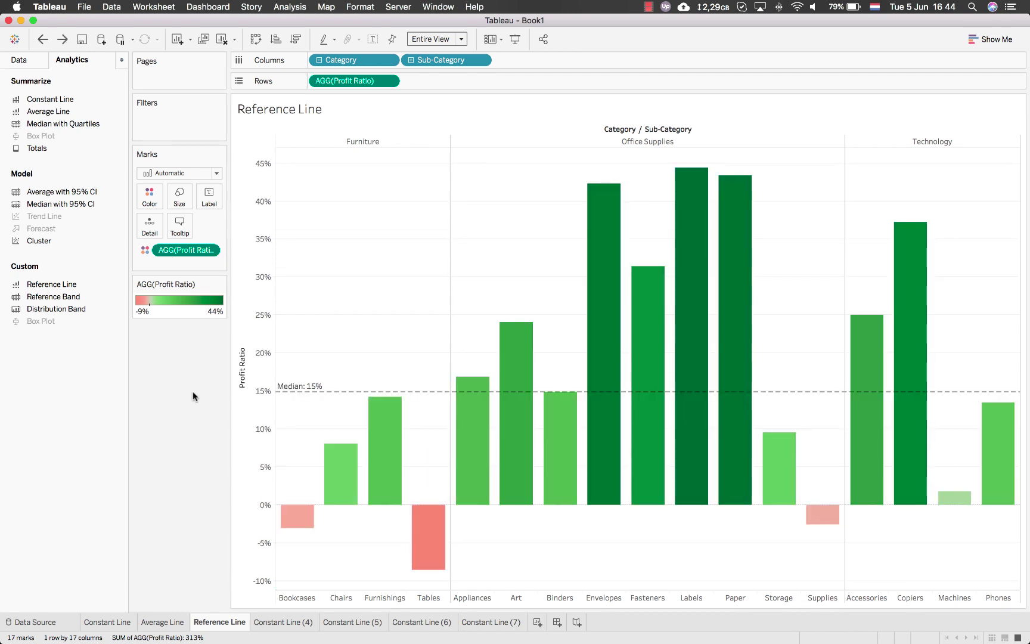
- Rename the "Constant Line (4)" worksheet as "Median with Q"
double_click(281, 622)
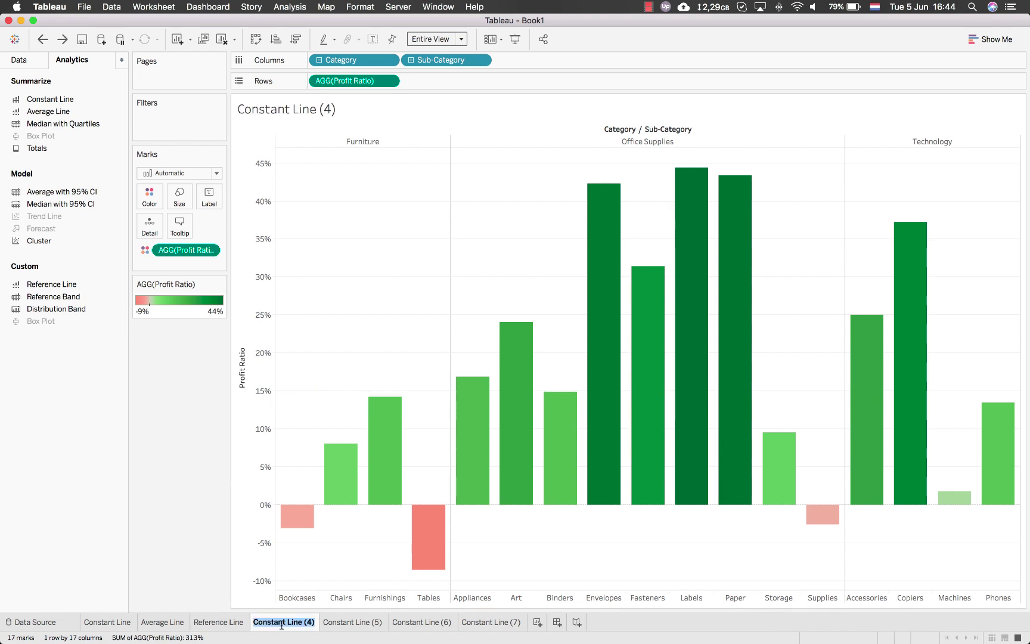
type("Median")
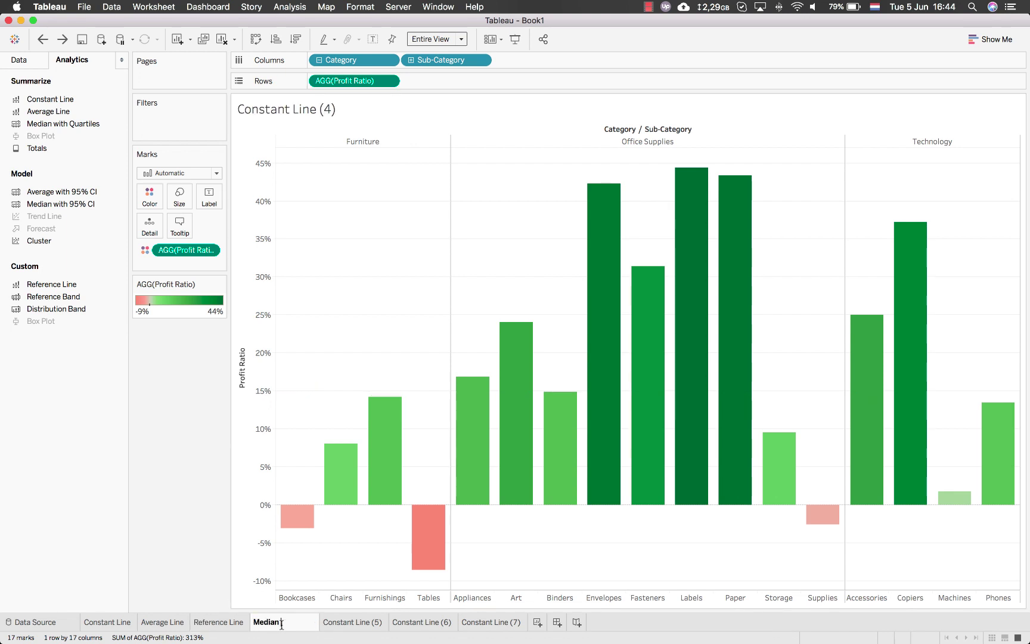
type(" with Q")
key("Return")
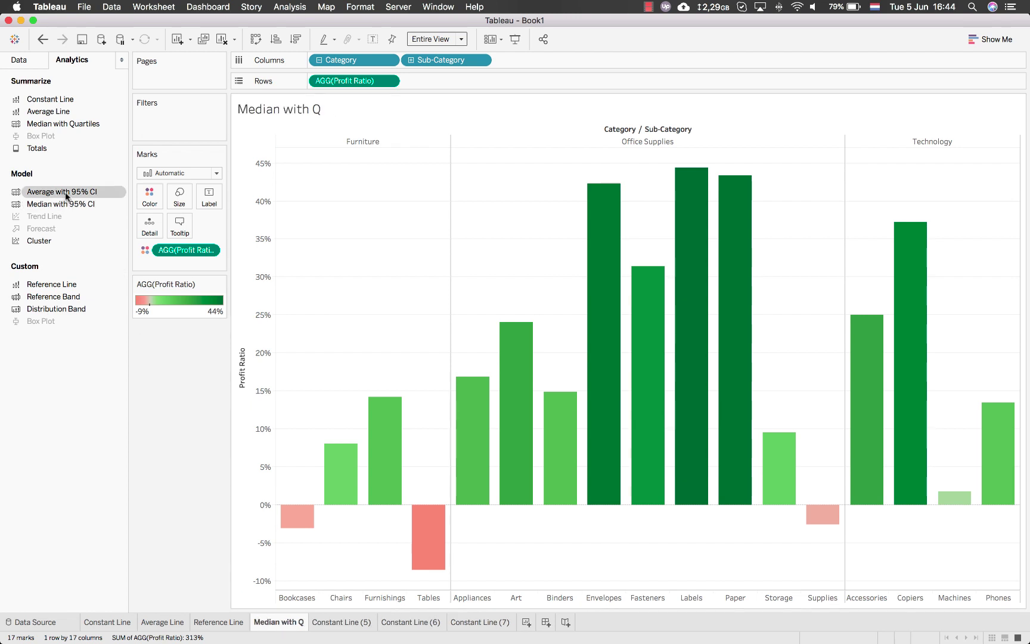
- Add a Median with Quartiles to the Profit Ratio chart, computed separately for each category pane
mouse_move(67, 124)
left_mouse_down()
mouse_move(357, 146)
mouse_move(405, 160)
mouse_move(367, 159)
mouse_move(429, 153)
mouse_move(409, 153)
left_mouse_up()
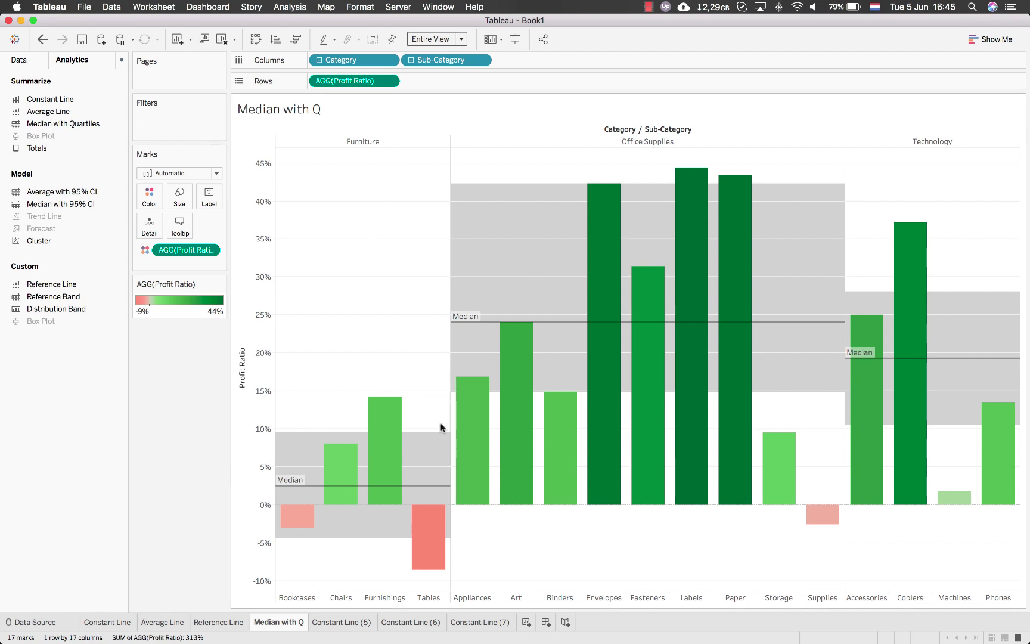
mouse_move(438, 435)
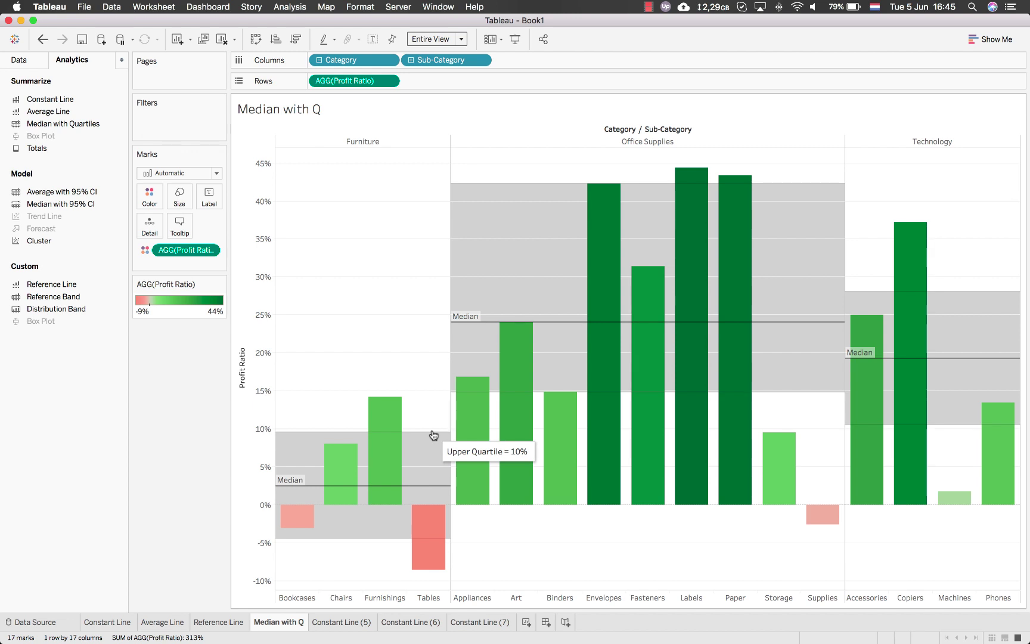
mouse_move(418, 490)
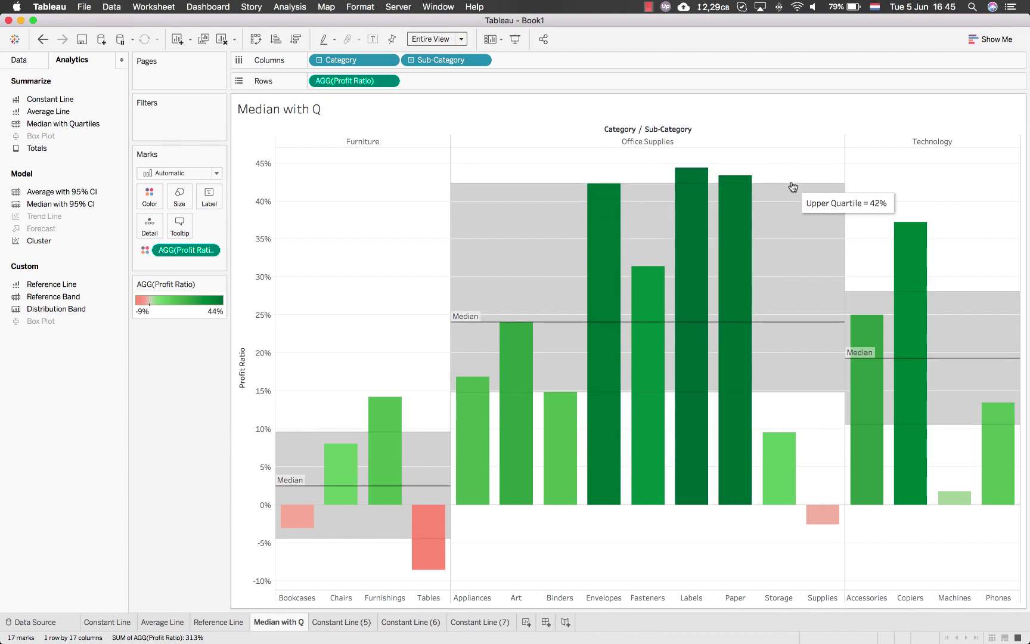
mouse_move(777, 328)
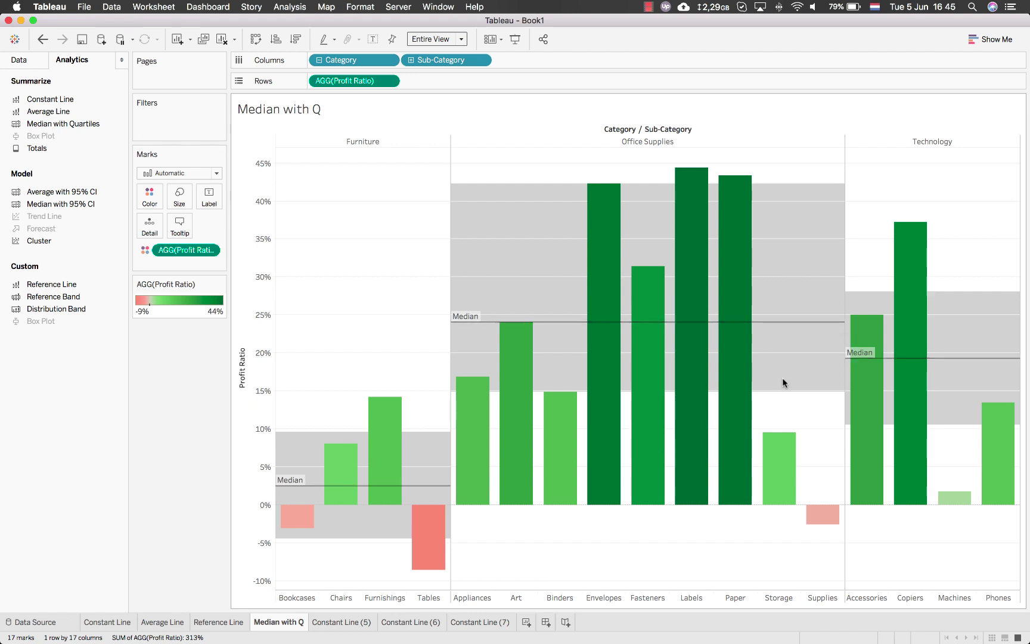
mouse_move(782, 396)
- Review the formatting options of the quartile reference band, and close them without changes
left_click(430, 431)
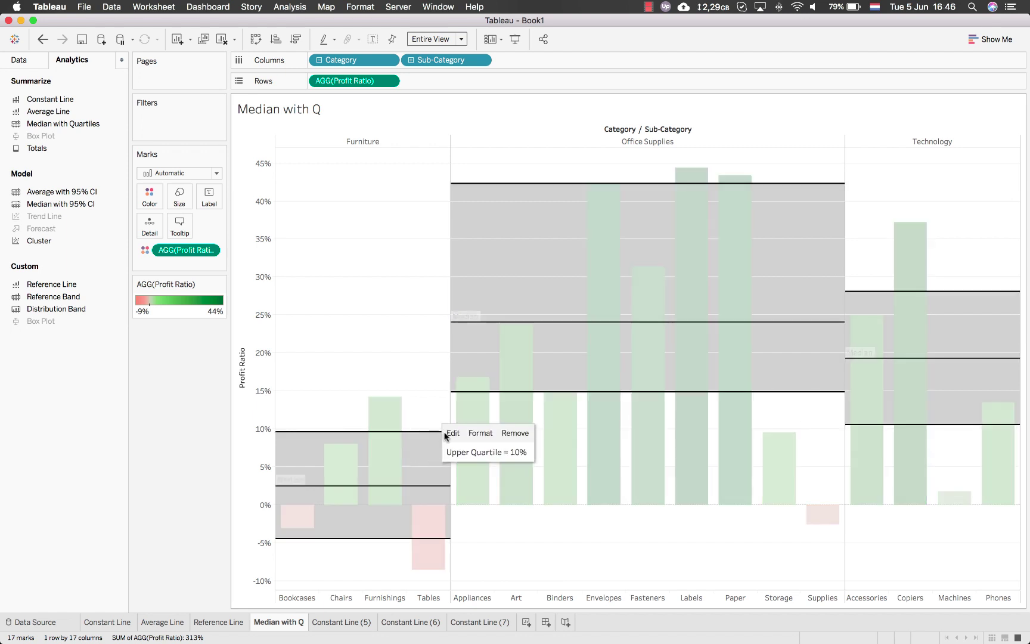
left_click(480, 432)
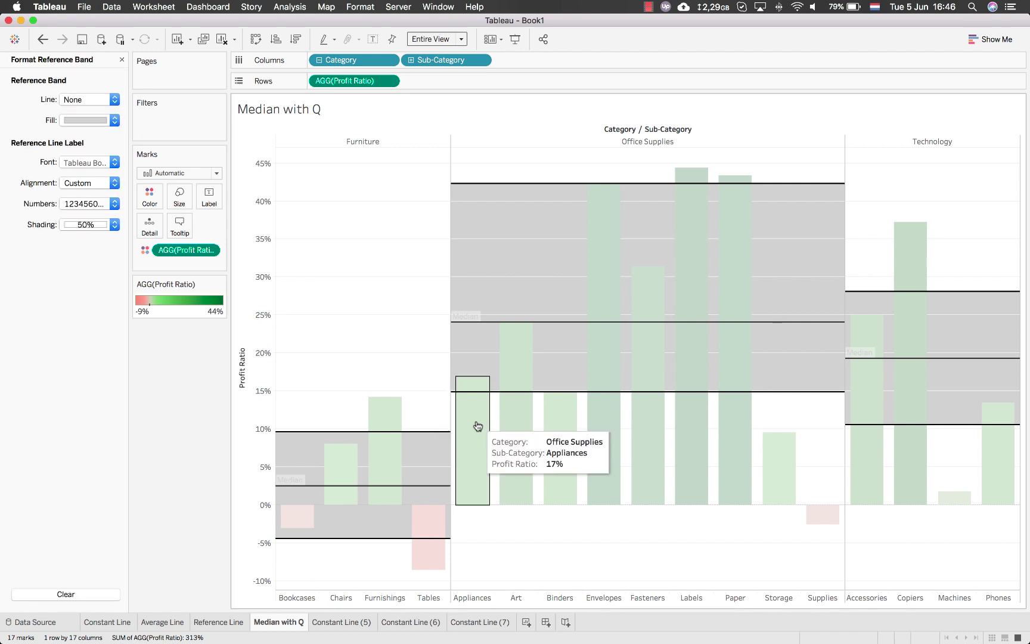
left_click(121, 60)
left_click(426, 432)
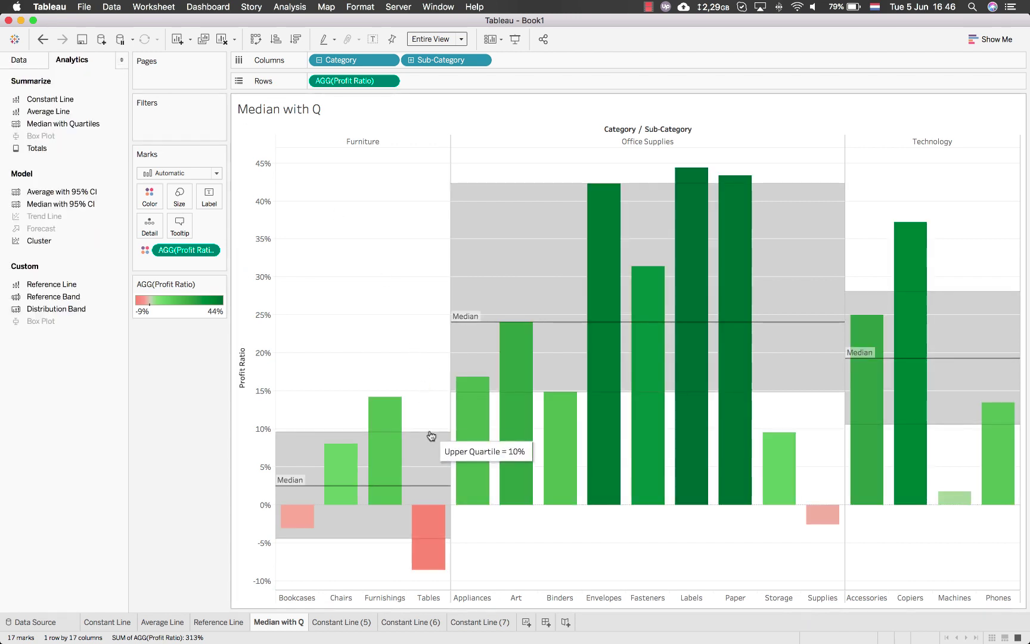
left_click(429, 433)
left_click(438, 435)
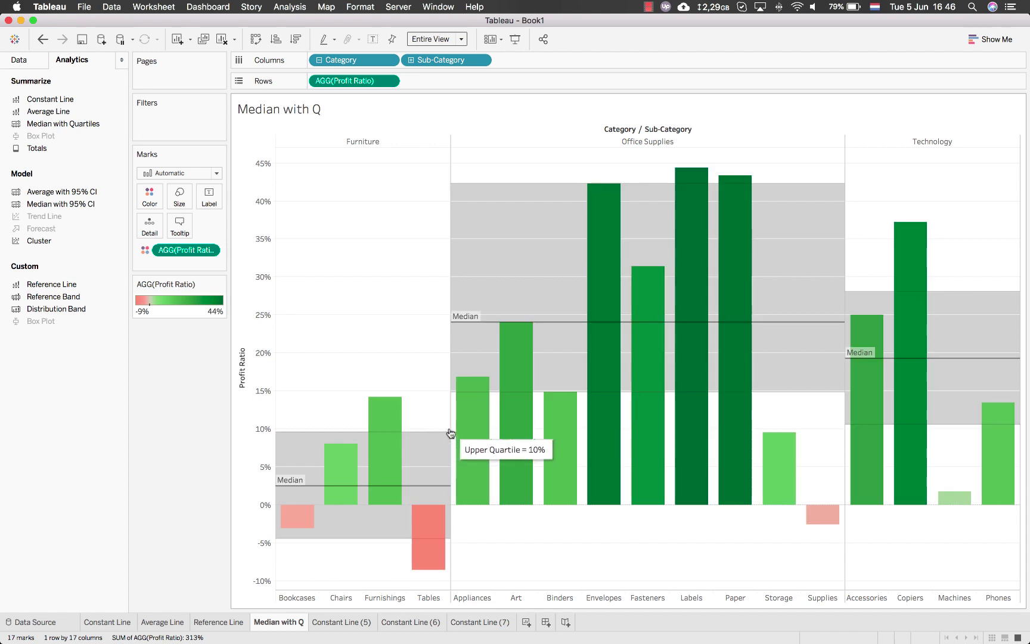
left_click(438, 436)
left_click(225, 417)
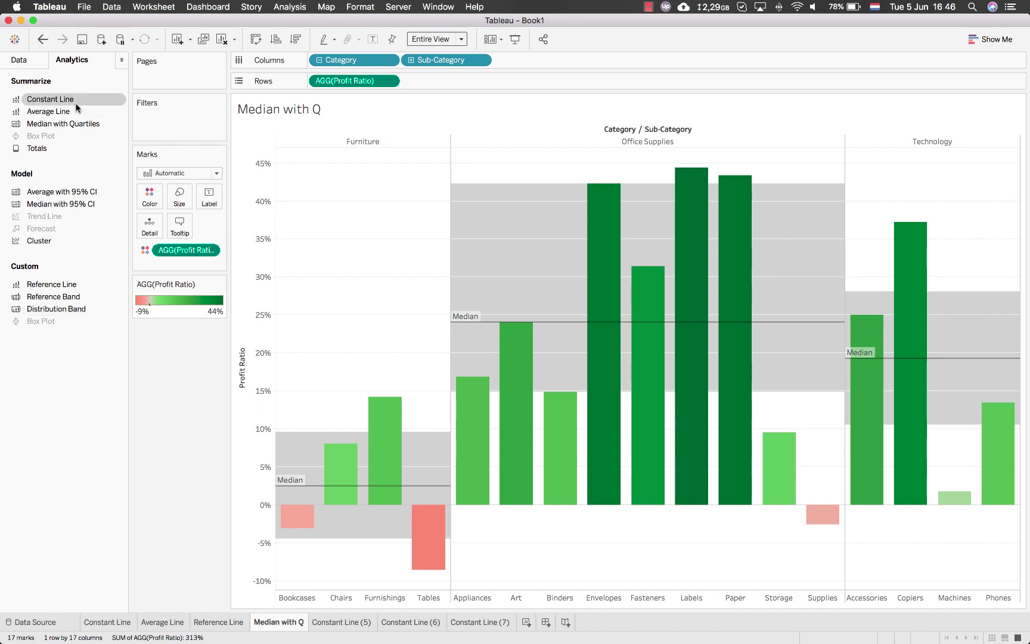
- Review the edit settings of the quartile distribution and of the median line, keeping both as they are
left_click(425, 437)
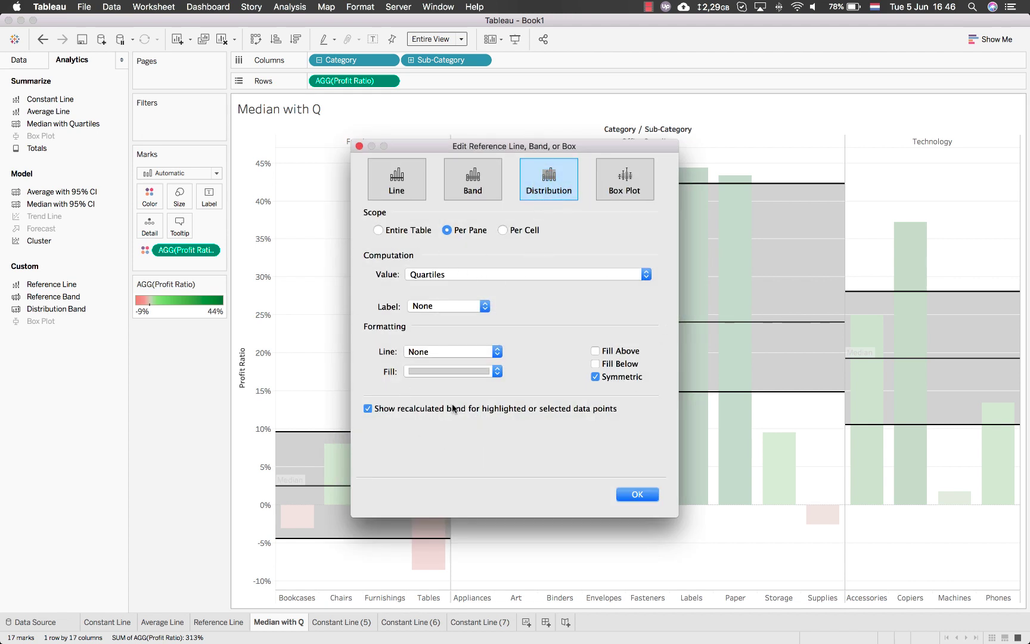
left_click(654, 499)
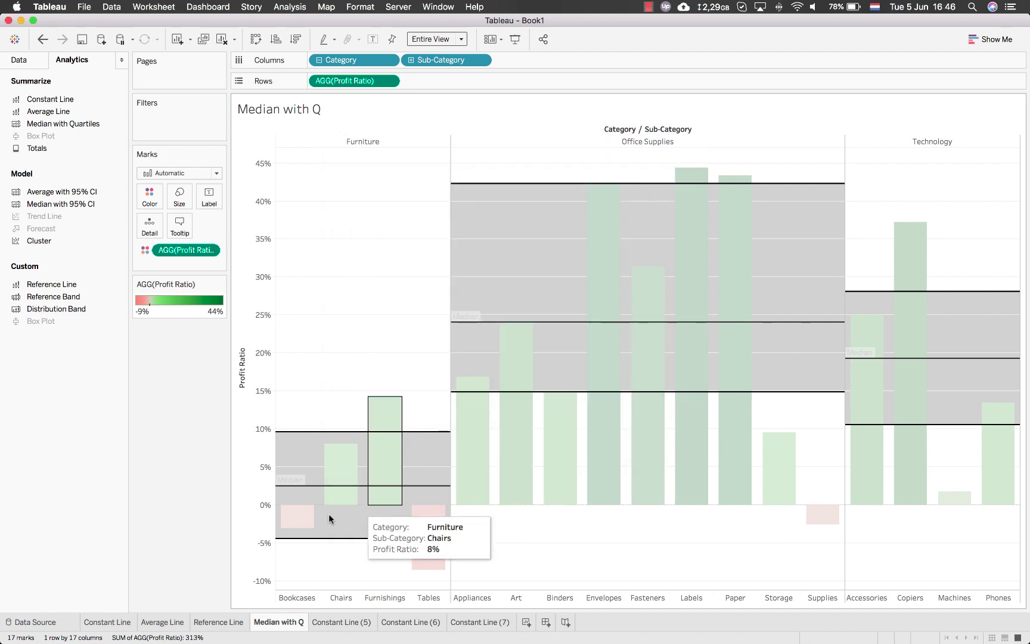
left_click(303, 486)
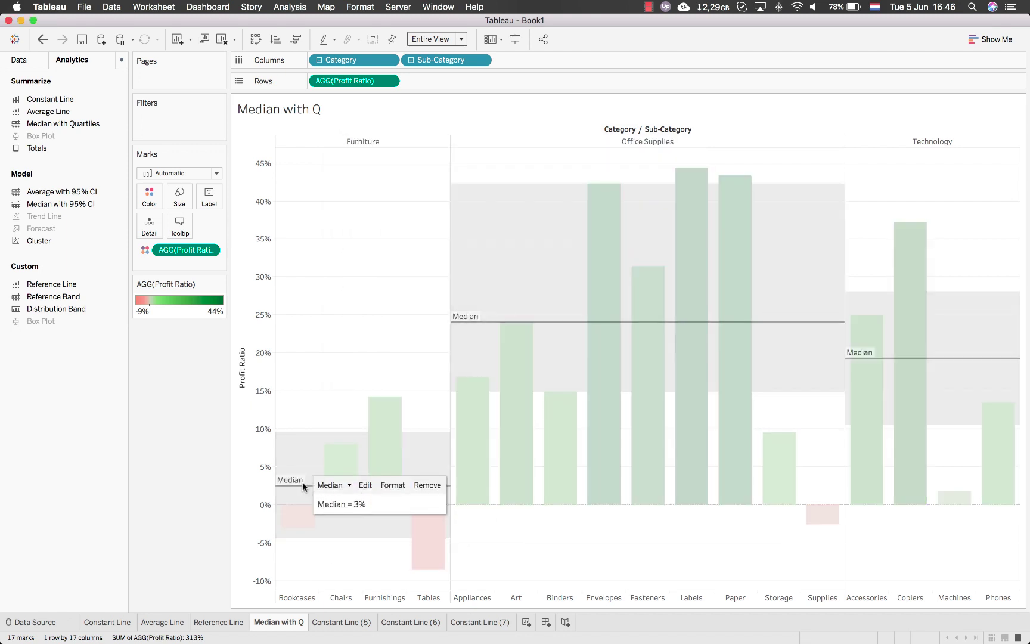
left_click(364, 484)
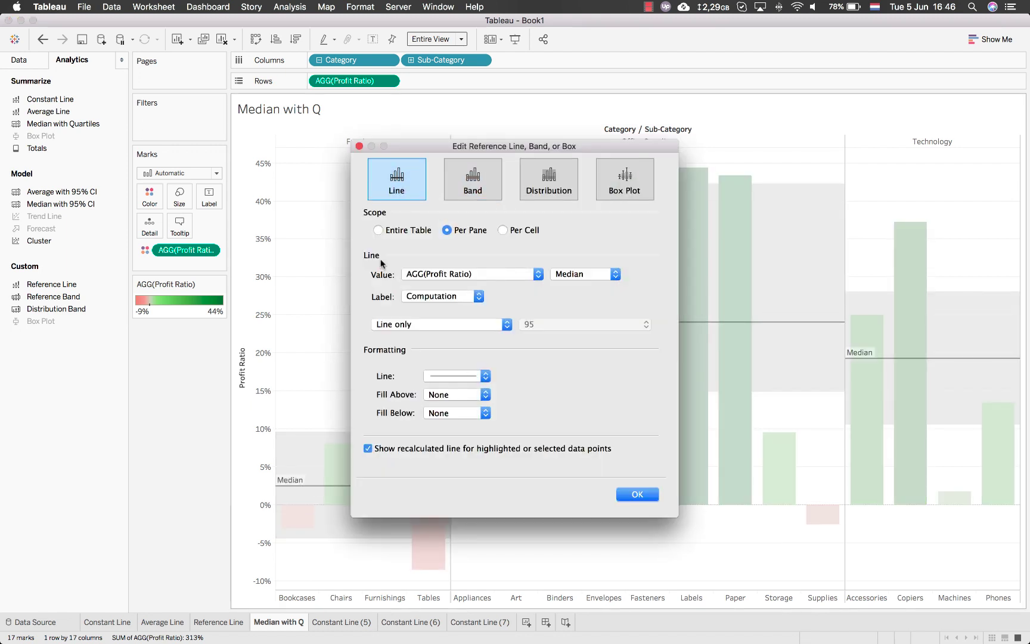
left_click(638, 494)
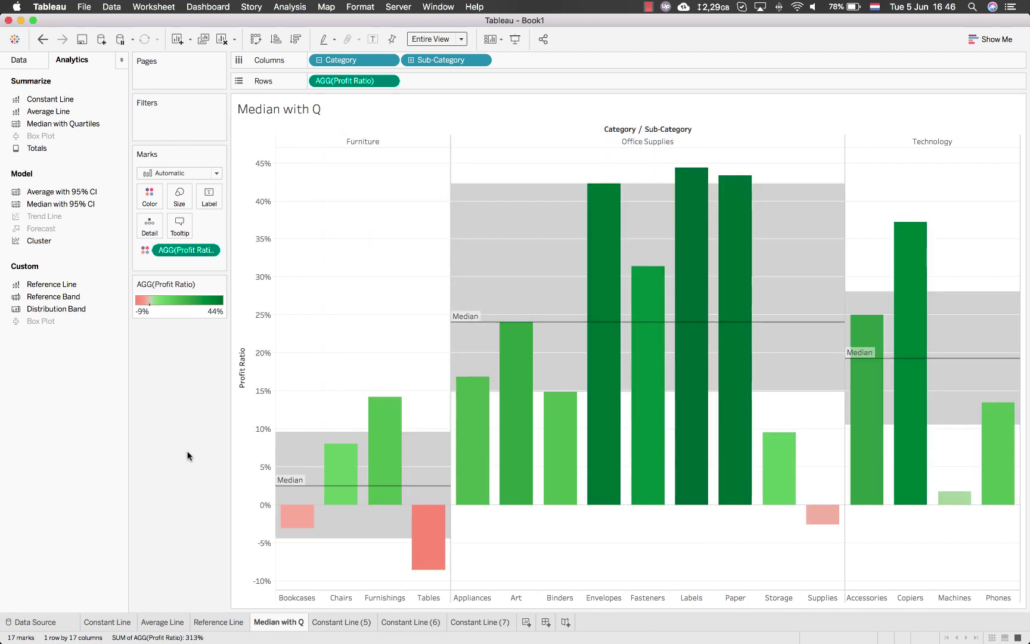
mouse_move(430, 490)
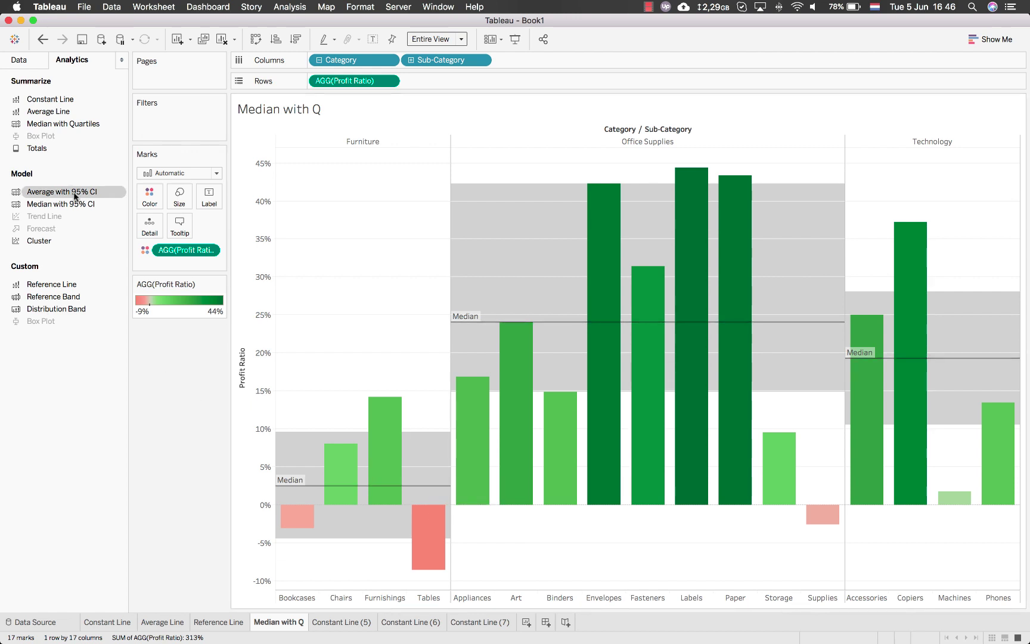
- Edit the quartile distribution to fill above and below, turn off Symmetric, and apply the settings
left_click(434, 431)
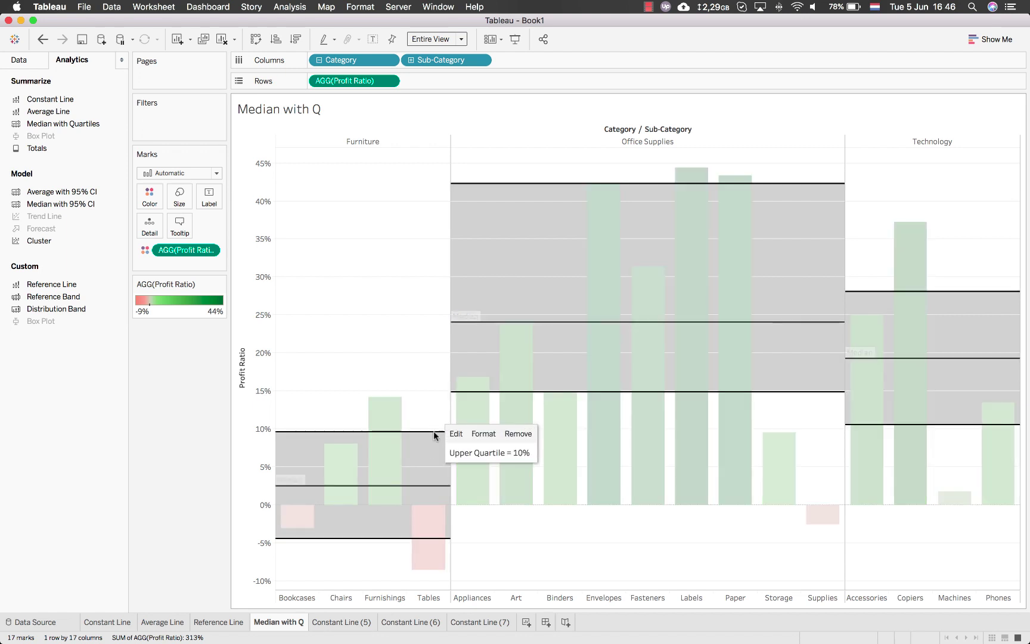
left_click(457, 434)
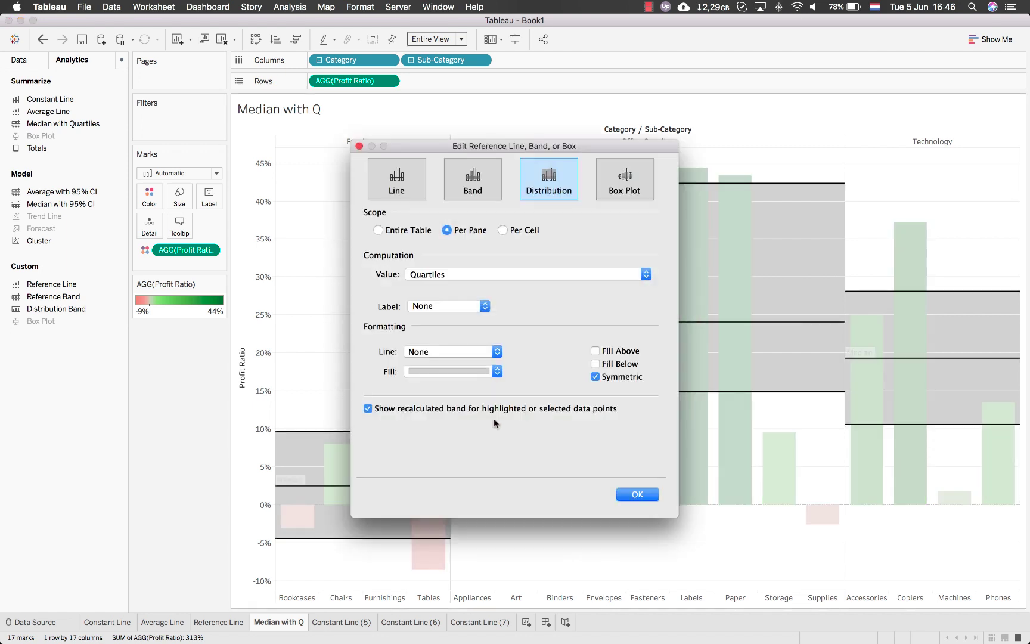
left_click(595, 351)
left_click(595, 364)
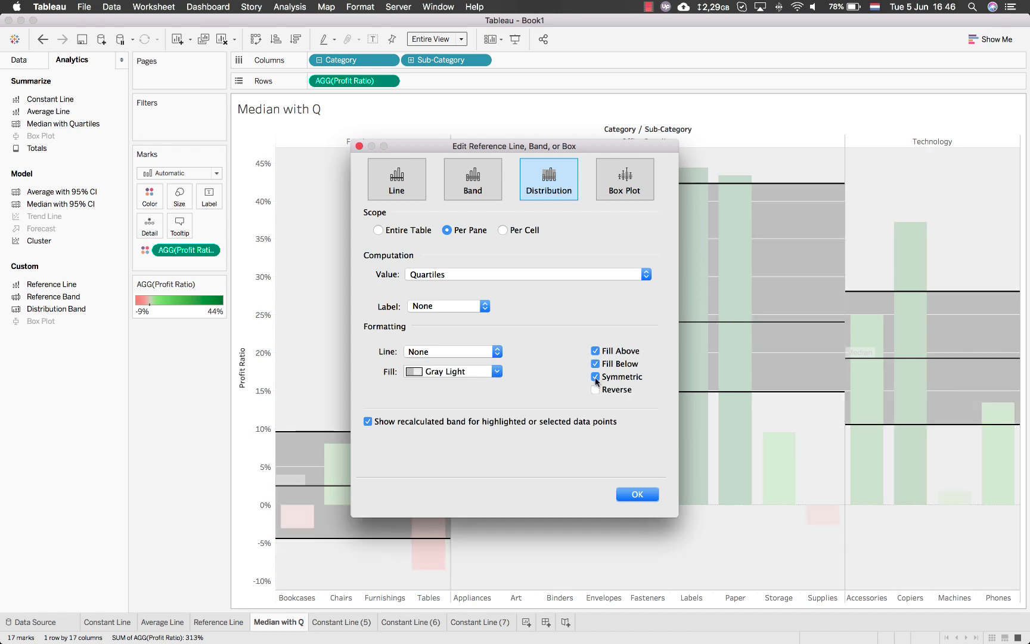
left_click(596, 378)
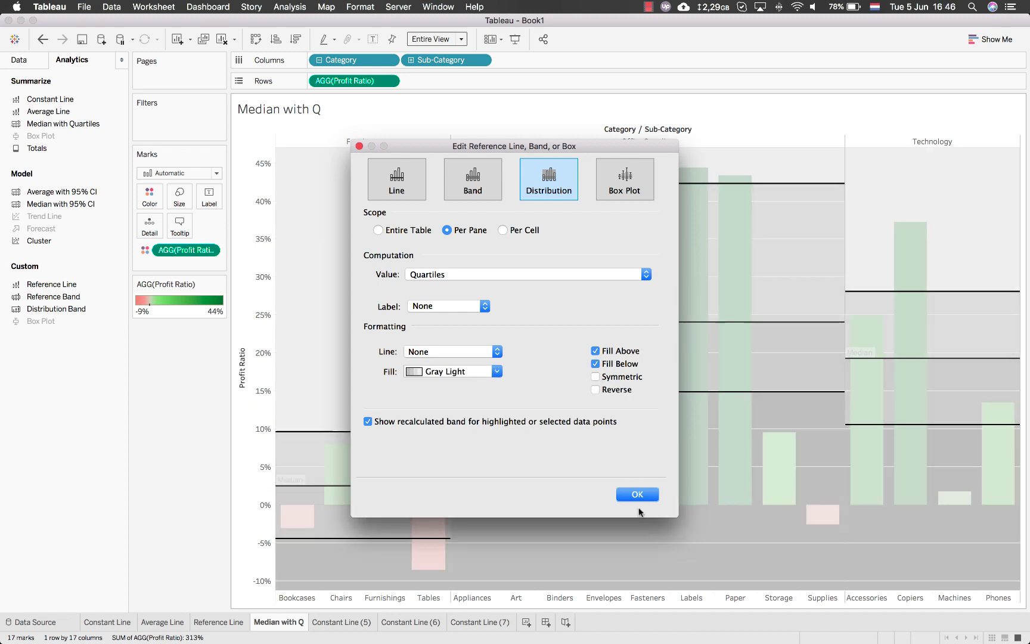
left_click(646, 495)
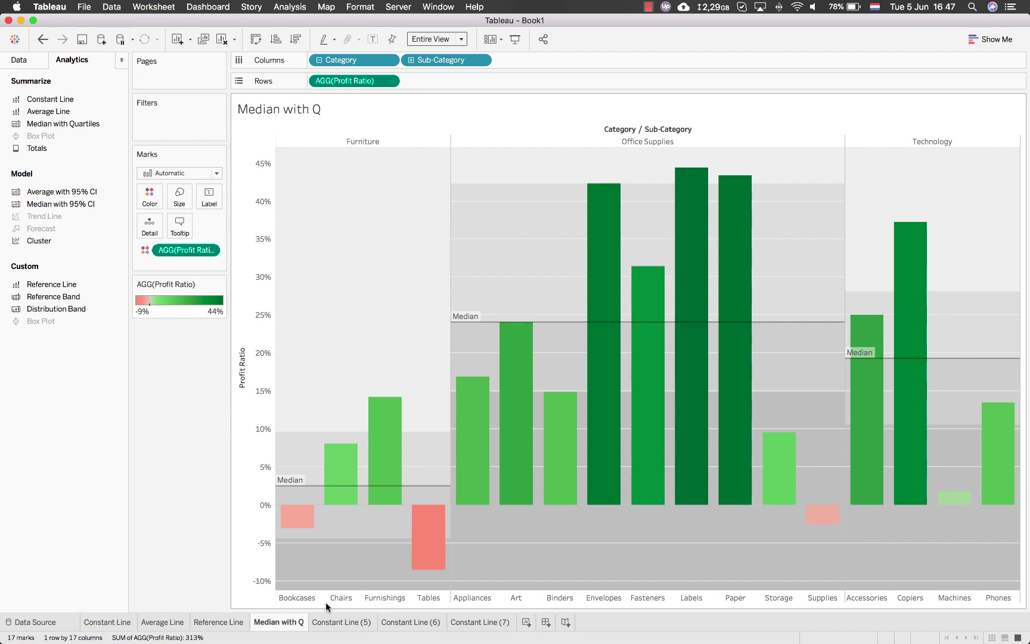
- Rename the "Constant Line (5)" worksheet as "95% CI"
left_click(338, 623)
double_click(338, 623)
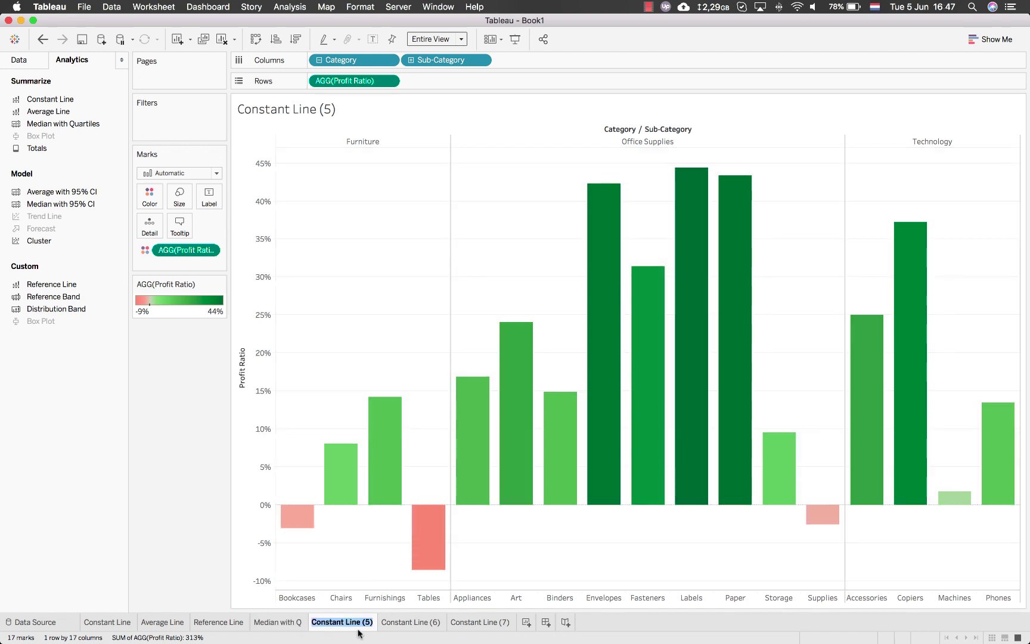
type("Averag")
key("BackSpace")
key("BackSpace")
key("BackSpace")
key("BackSpace")
key("BackSpace")
key("BackSpace")
type("95%")
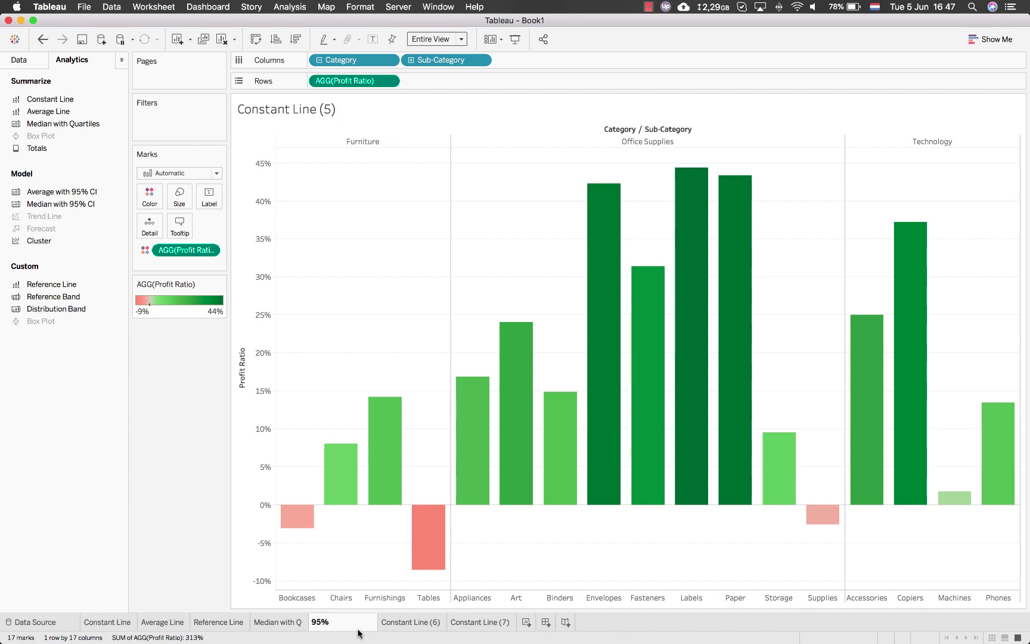
type(" CI")
key("Return")
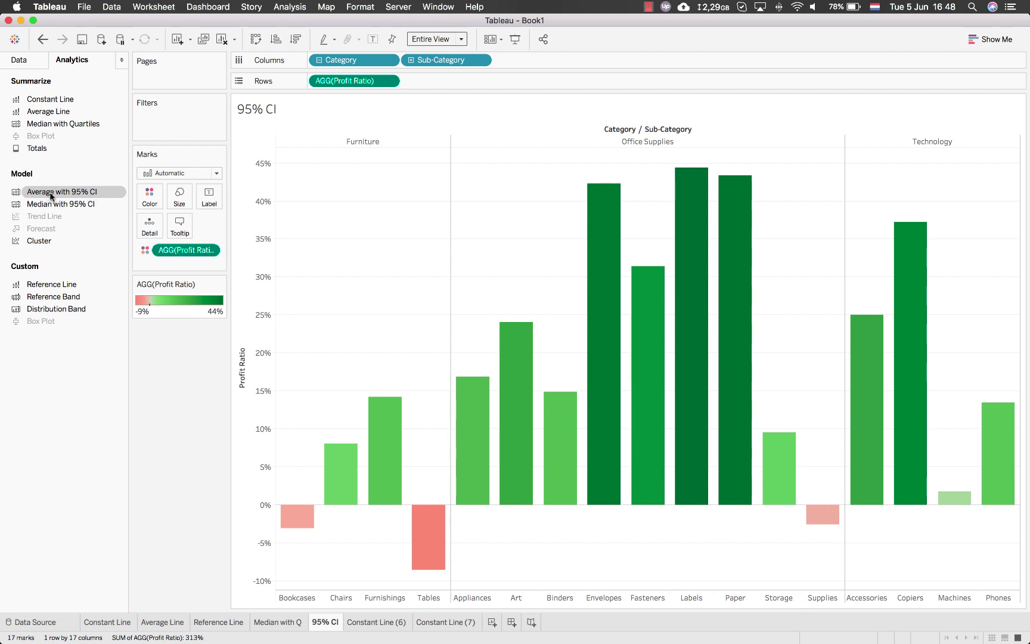
- Add an Average with 95% CI across the entire table of the Profit Ratio chart
left_click_drag(51, 197, 346, 149)
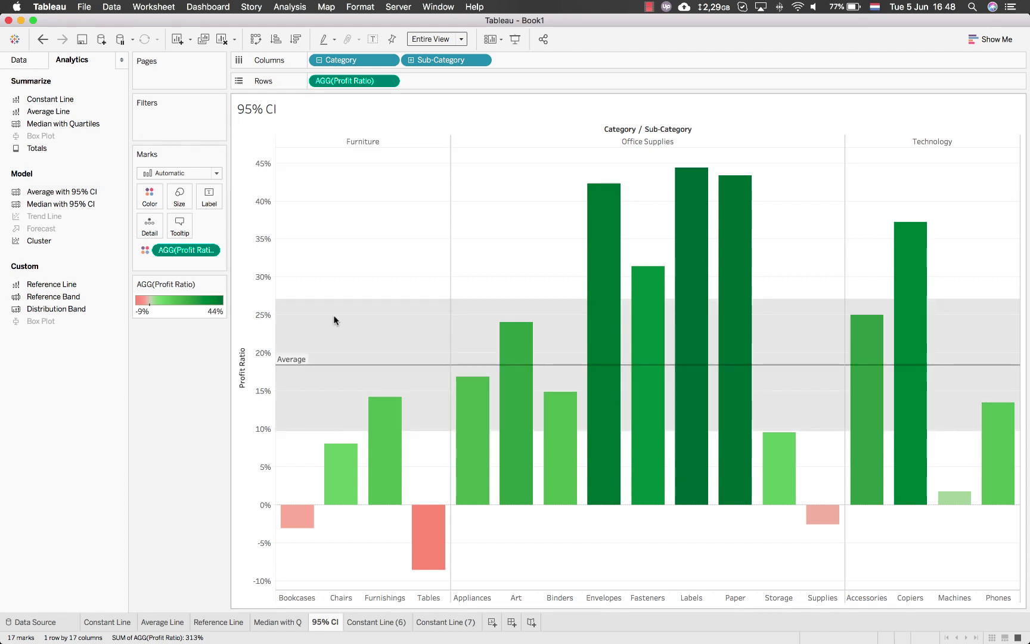
mouse_move(314, 368)
mouse_move(403, 302)
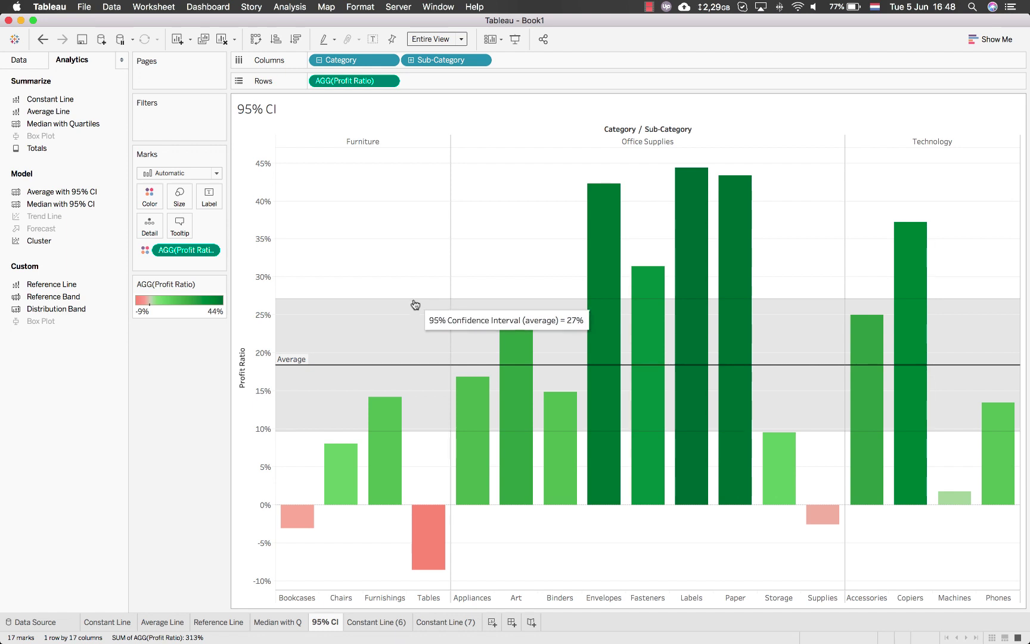
mouse_move(398, 367)
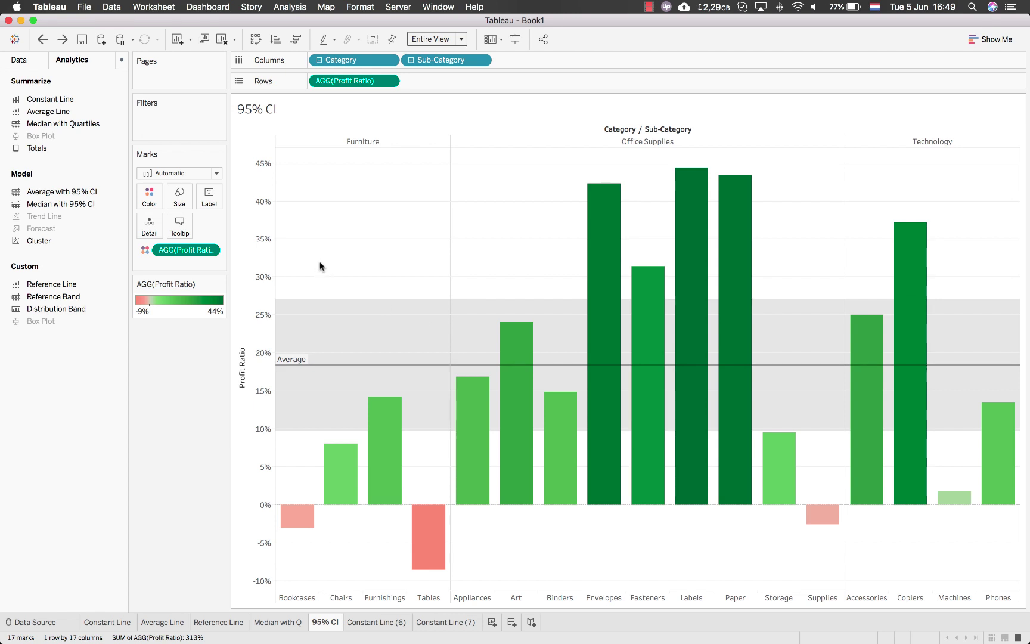
- Change the scope of the average line and its confidence interval to Per Pane, and apply it
left_click(354, 363)
left_click(418, 364)
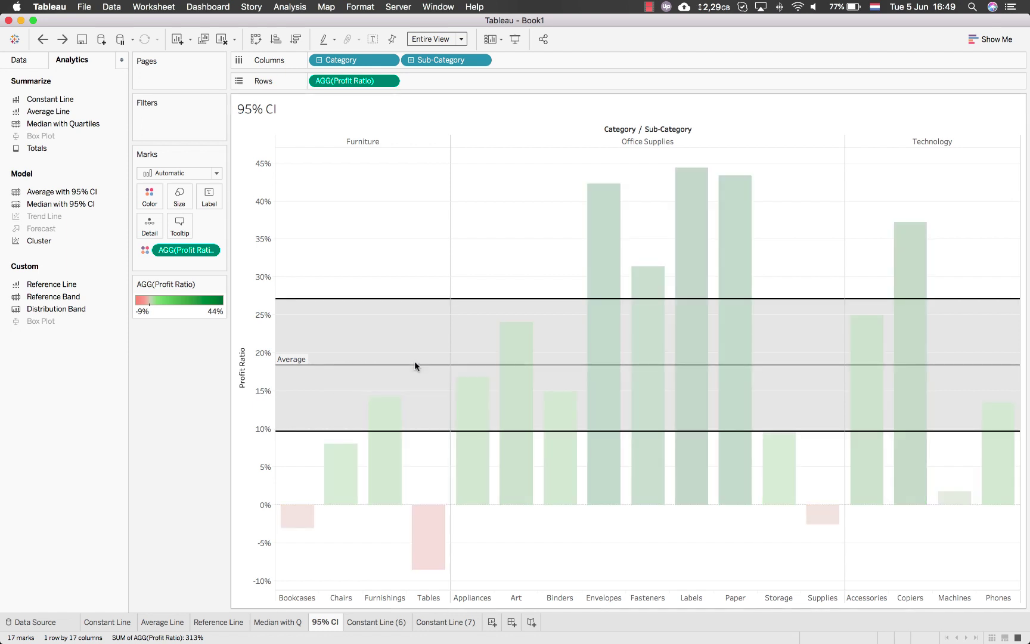
left_click(448, 229)
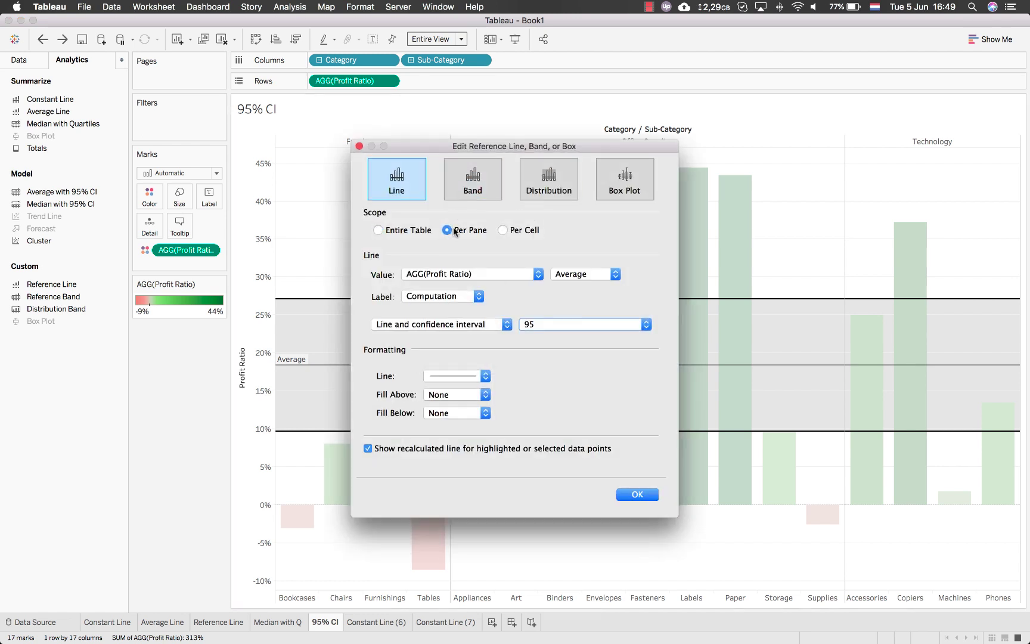
left_click(637, 494)
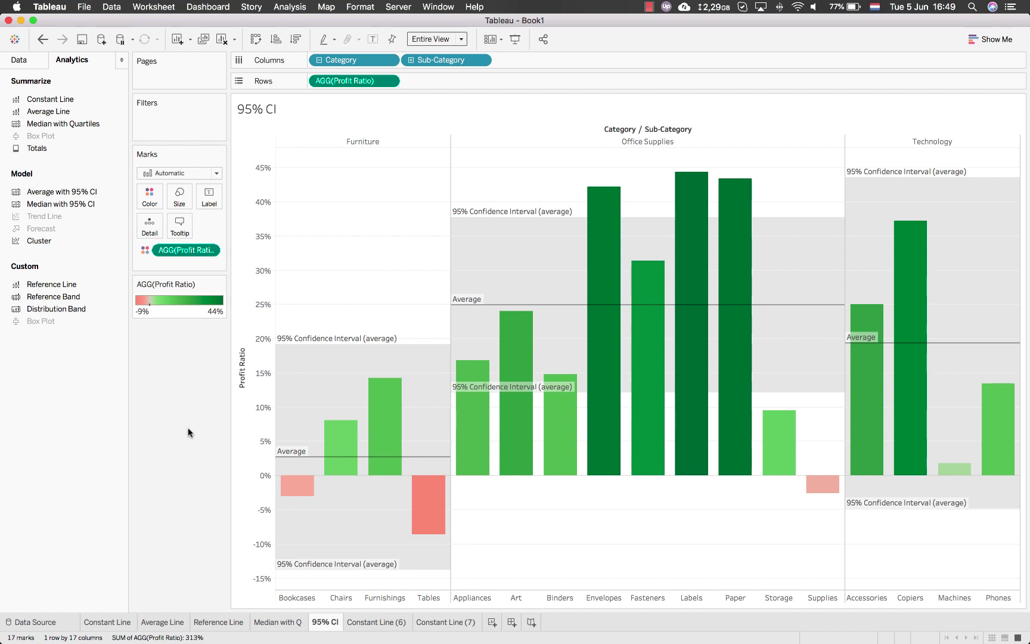
- Change the average line with its 95% confidence interval to use the Median in the Profit Ratio chart
mouse_move(397, 459)
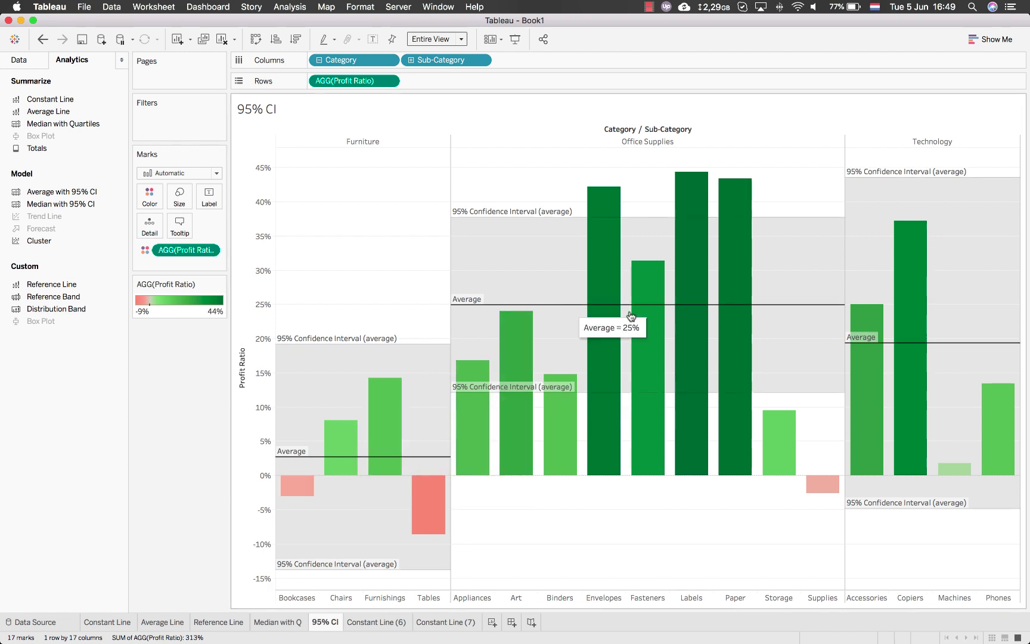
mouse_move(987, 345)
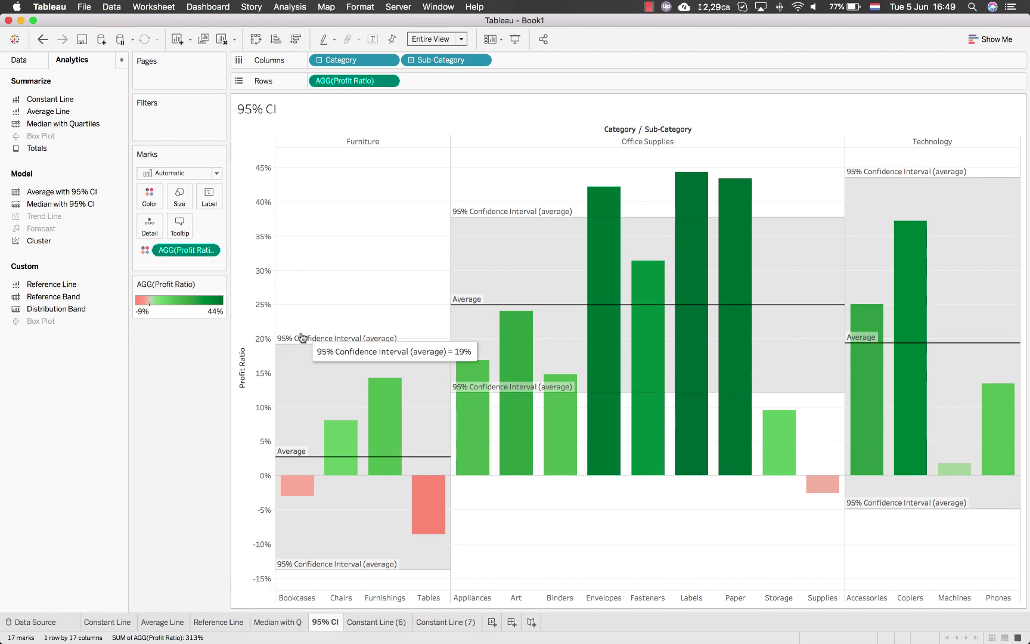
mouse_move(353, 467)
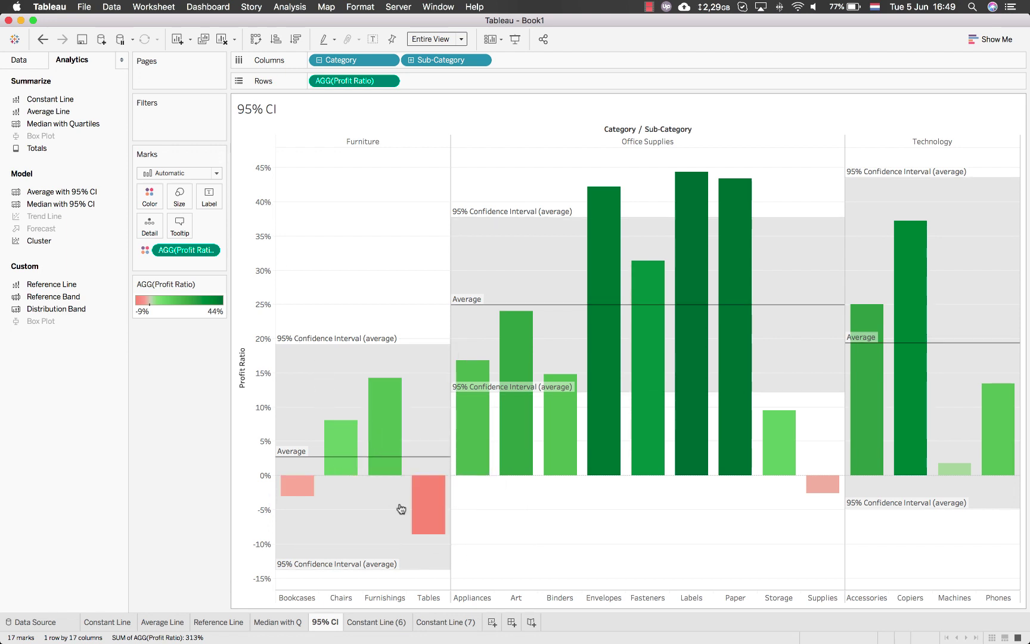
mouse_move(426, 499)
mouse_move(975, 417)
left_click(304, 456)
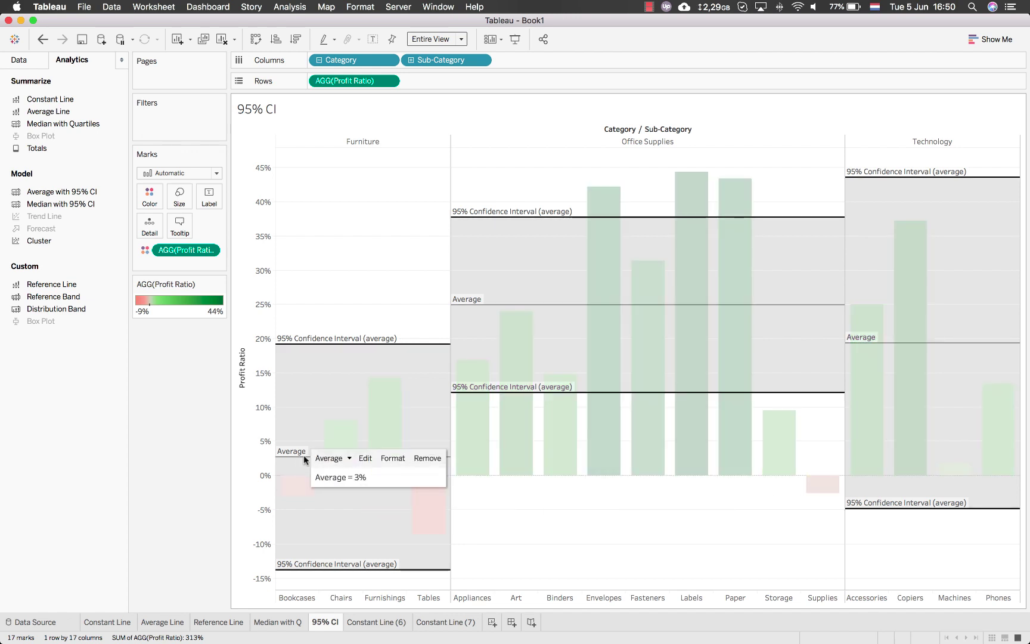
left_click(332, 458)
left_click(344, 534)
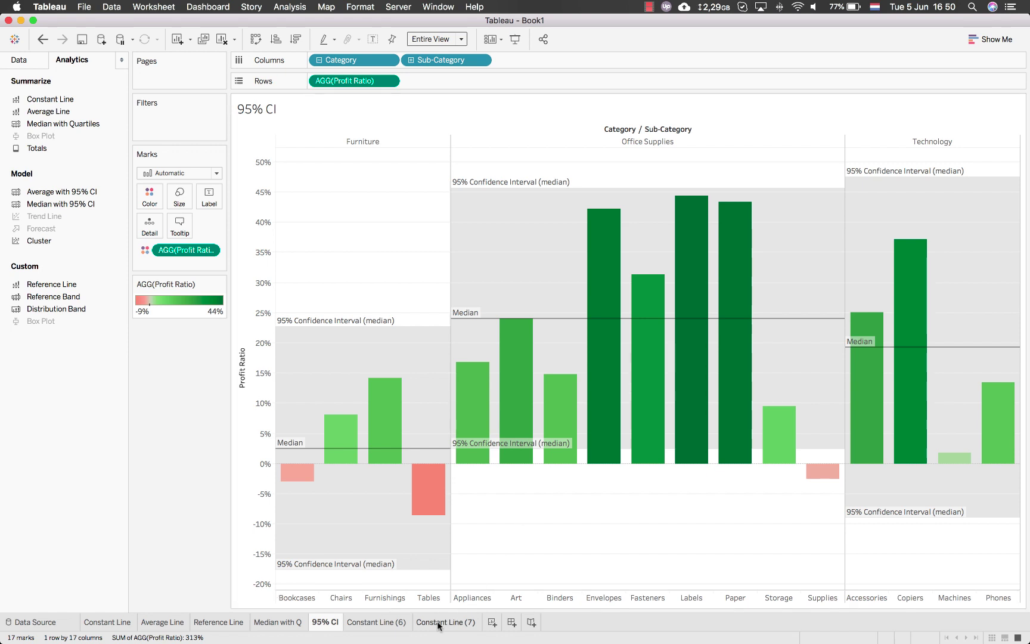
- Rename the "Constant Line (6)" worksheet as "Reference Band"
left_click(367, 624)
double_click(368, 622)
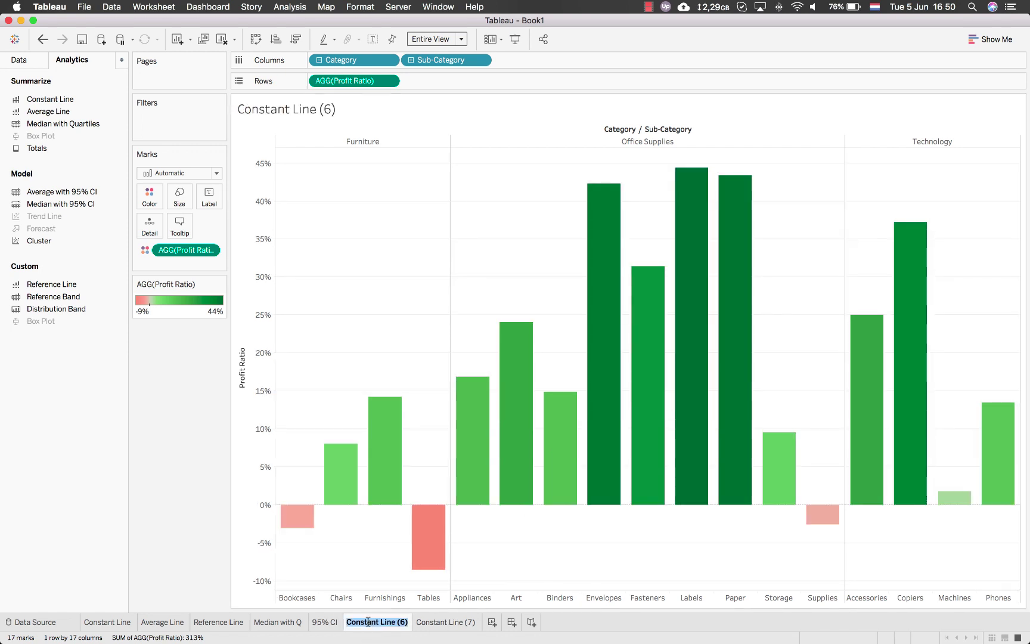
type("Reference Band")
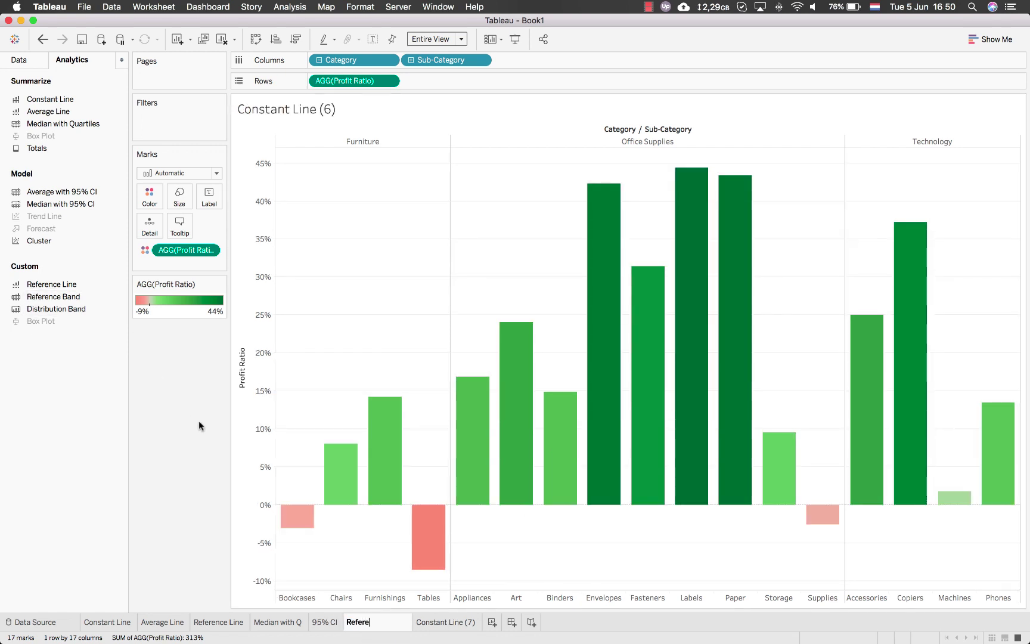
key("Return")
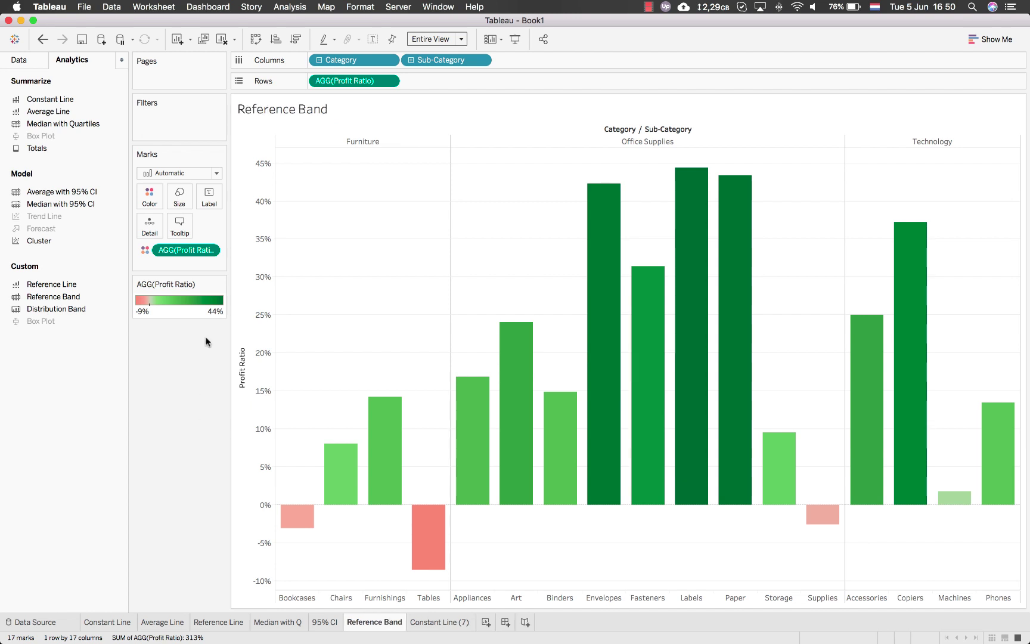
- Add a Per Pane reference band for Profit Ratio running from Minimum to Average
mouse_move(70, 298)
left_mouse_down()
mouse_move(280, 242)
mouse_move(380, 173)
mouse_move(345, 154)
mouse_move(395, 146)
left_mouse_up()
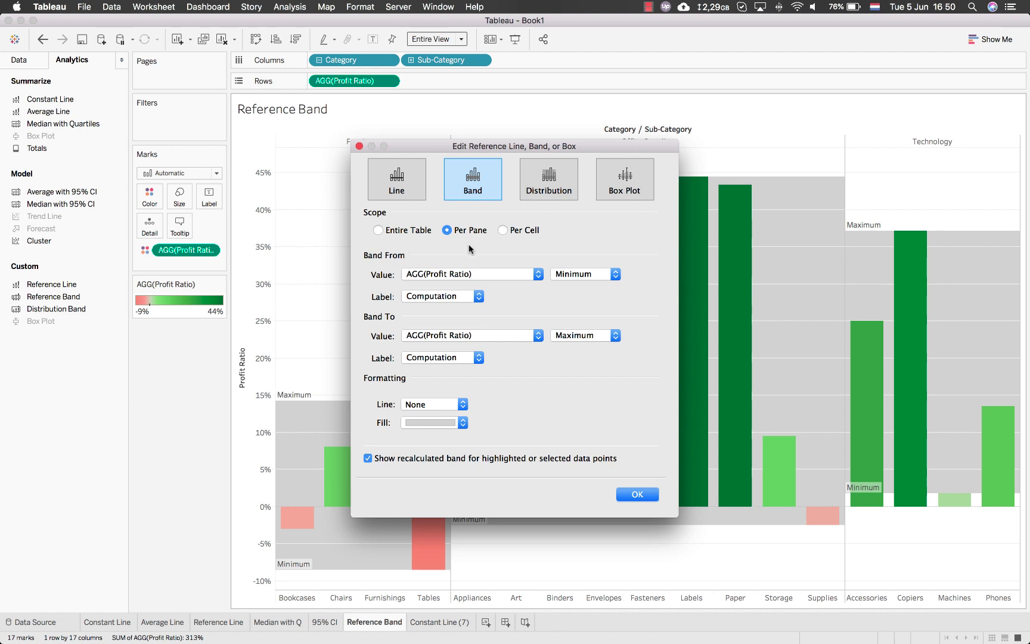
left_click(523, 275)
left_click(524, 274)
left_click(573, 276)
left_click(578, 275)
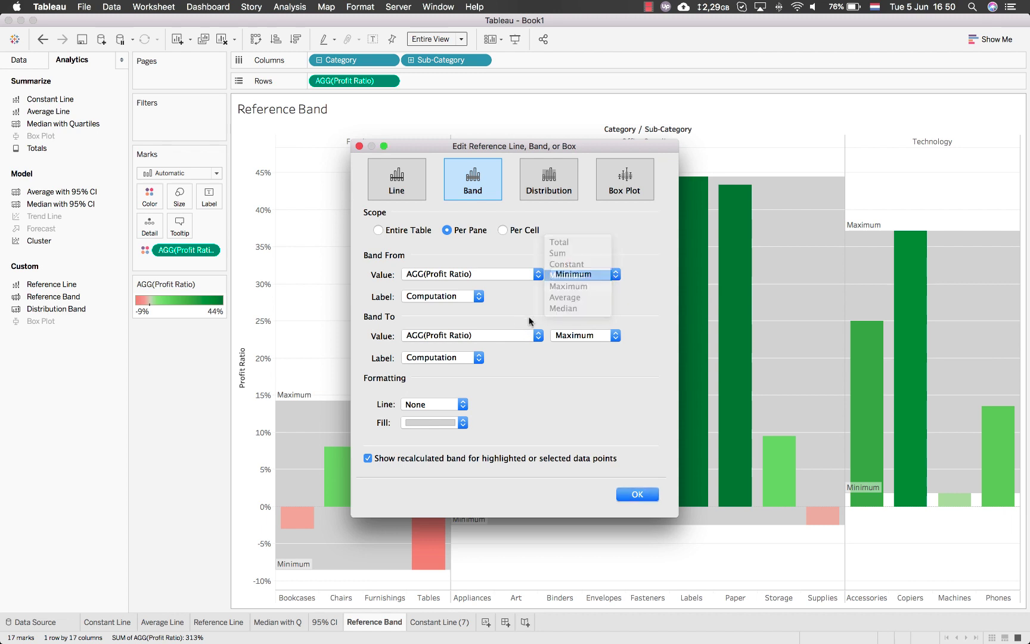
left_click(596, 336)
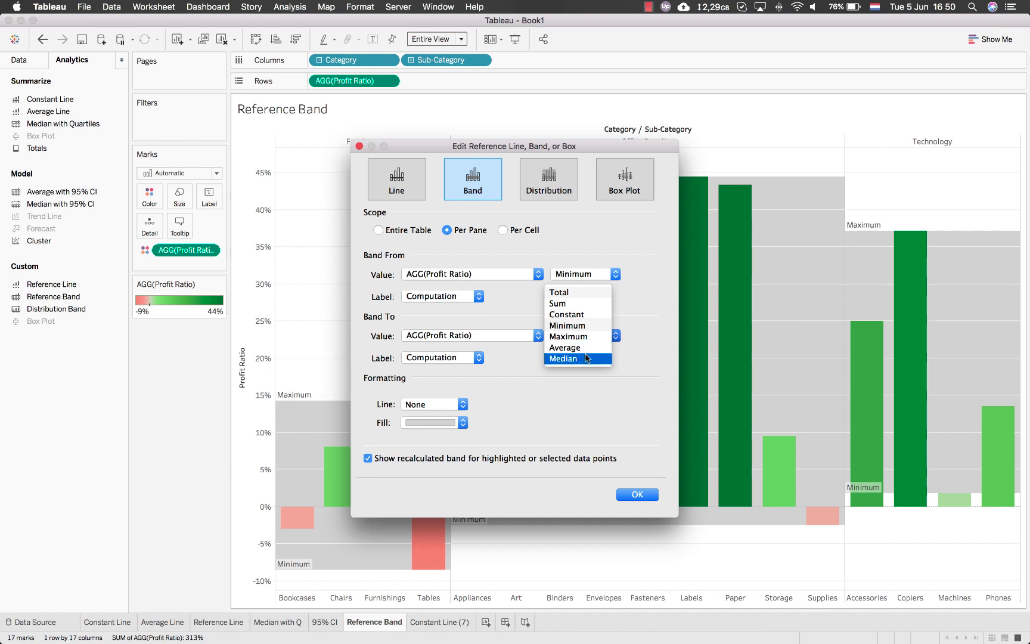
- Set the reference band's fill to a light orange-pink and apply the settings
left_click(447, 425)
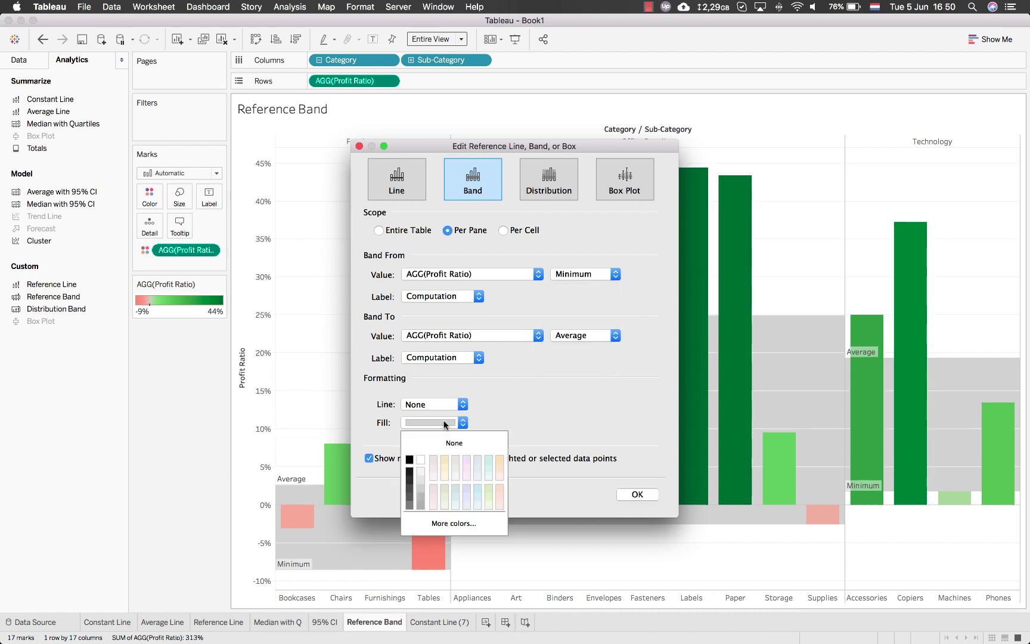
left_click(496, 485)
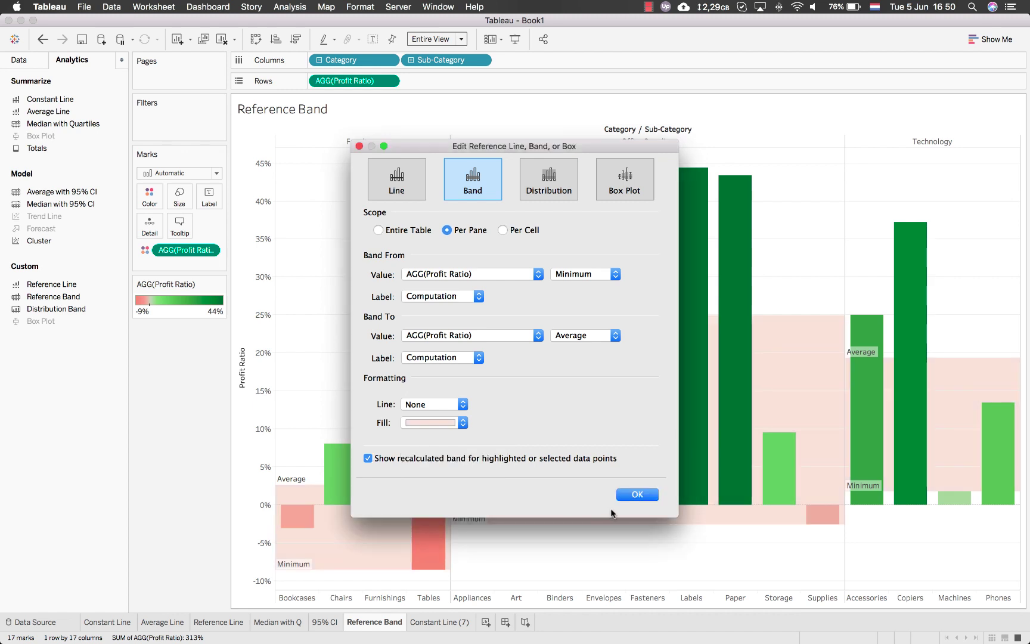
left_click(637, 495)
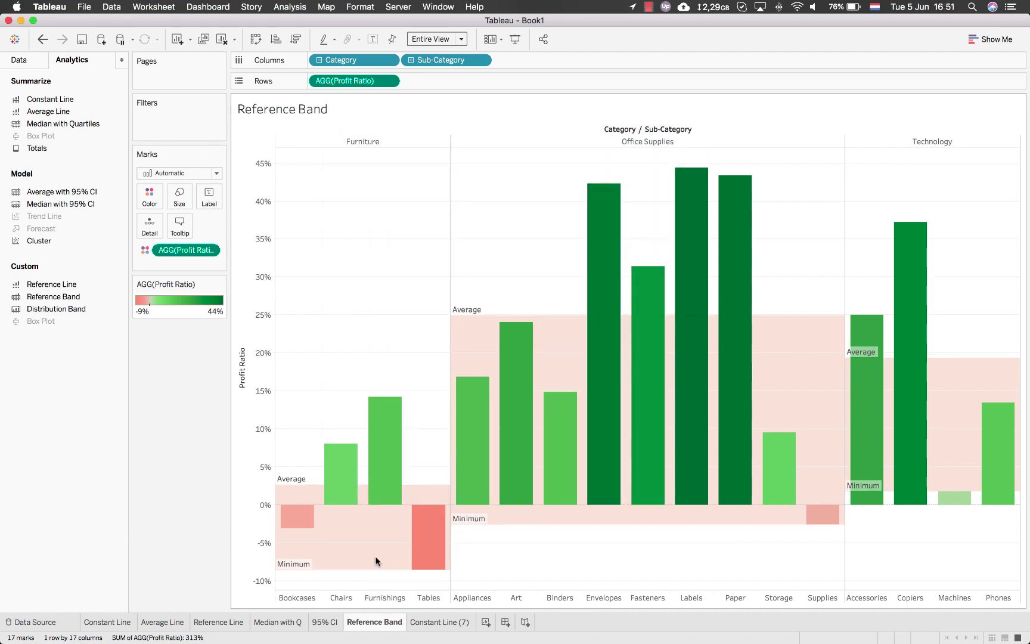
mouse_move(285, 511)
mouse_move(622, 273)
- Rename the "Constant Line (7)" worksheet as "Distribution Band"
left_click(424, 628)
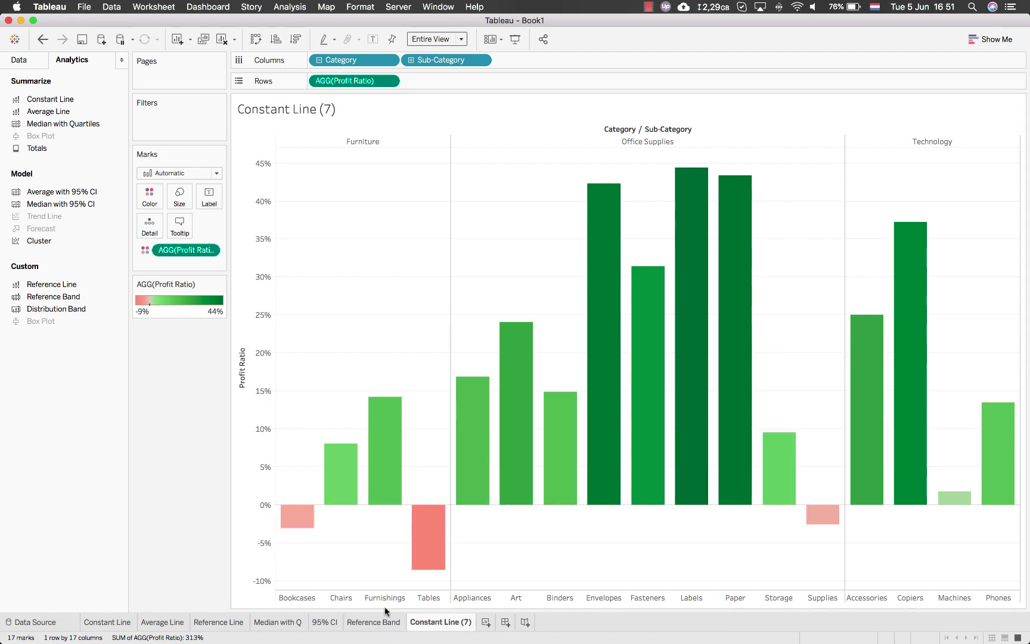
double_click(429, 622)
type("Distribution Band")
key("Return")
- Add a distribution band across the entire table and set its computation to Quantiles with 10 tiles
left_click_drag(56, 309, 350, 147)
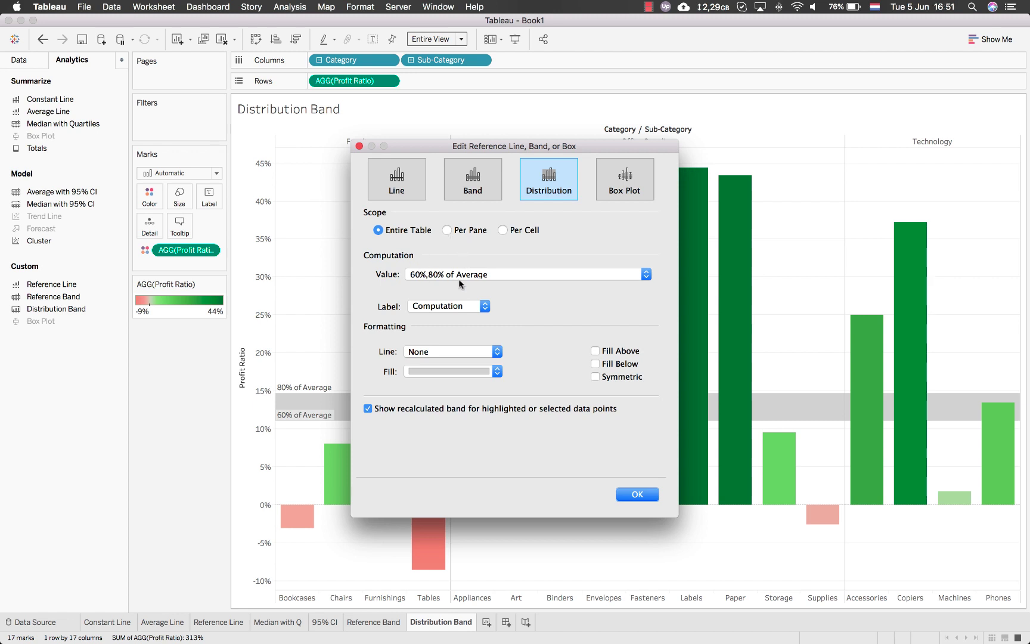
left_click(491, 275)
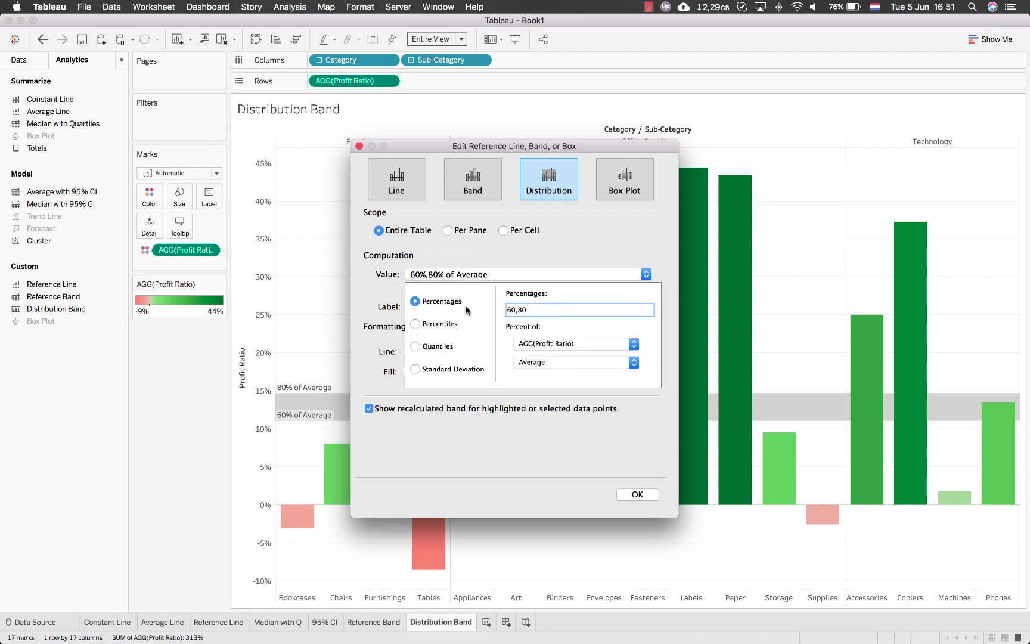
left_click(447, 347)
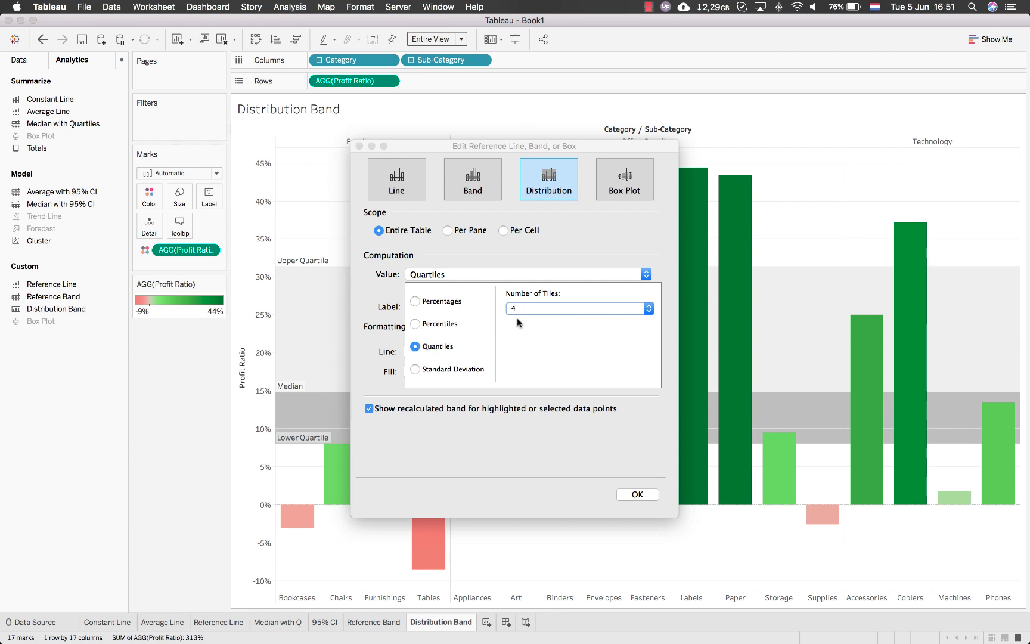
left_click(556, 307)
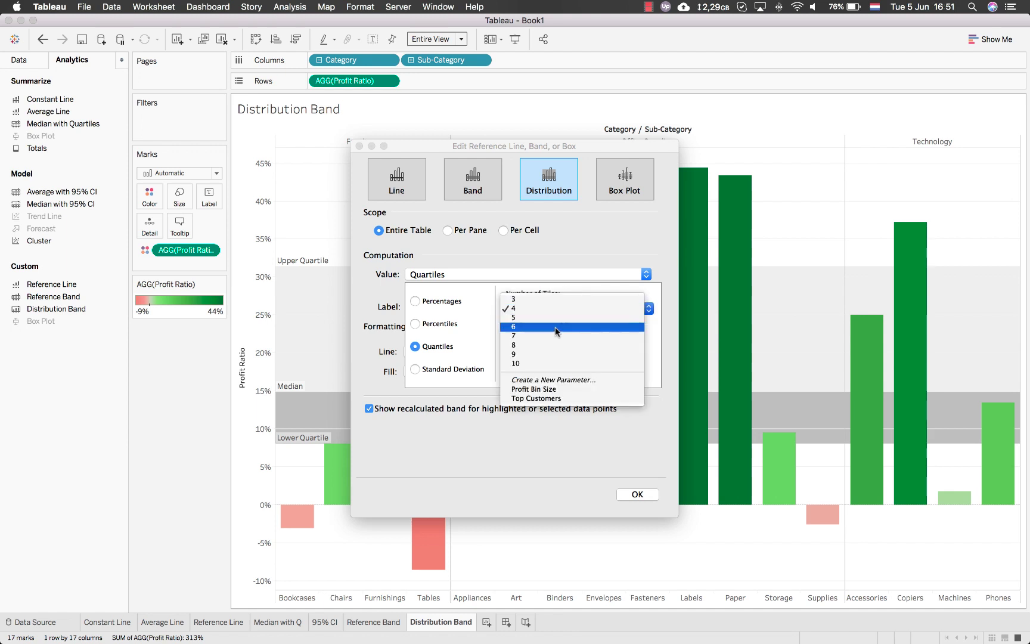
left_click(554, 363)
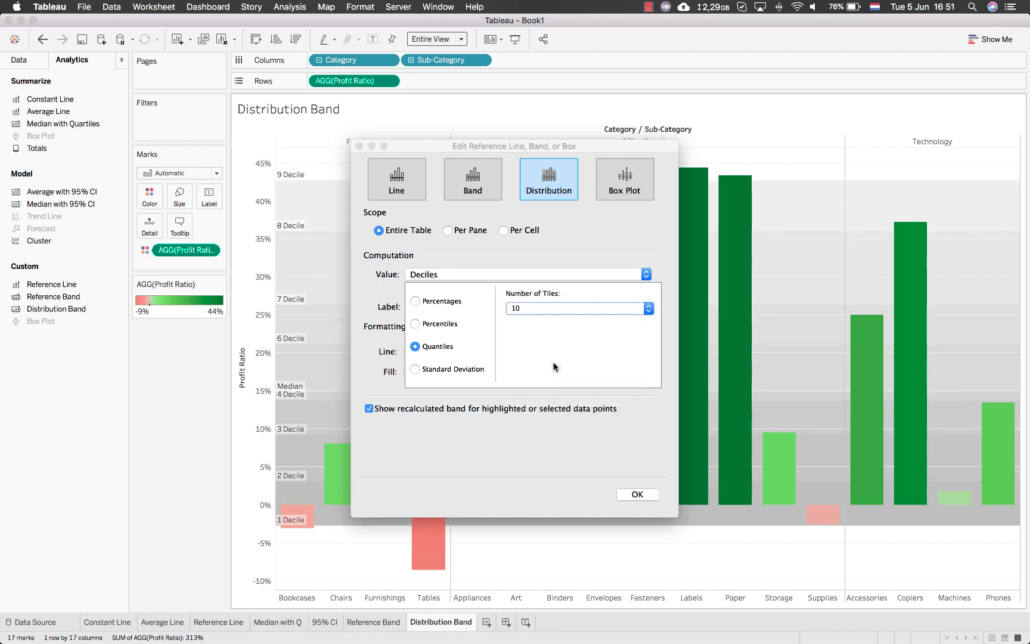
- Switch the distribution band's computation to Percentiles with a value of 90
left_click(434, 327)
left_click(560, 308)
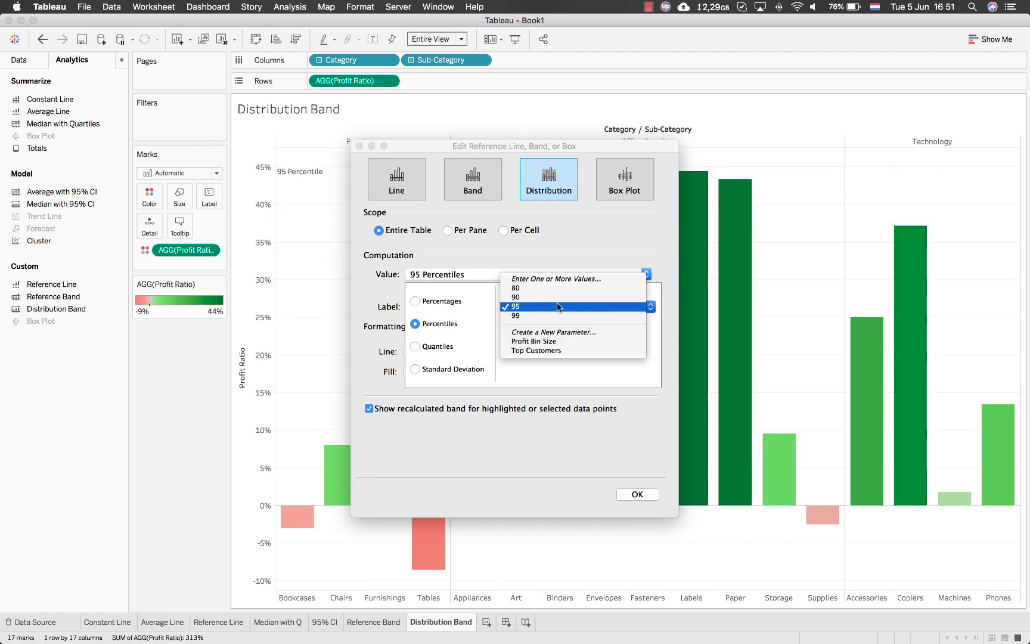
left_click(560, 296)
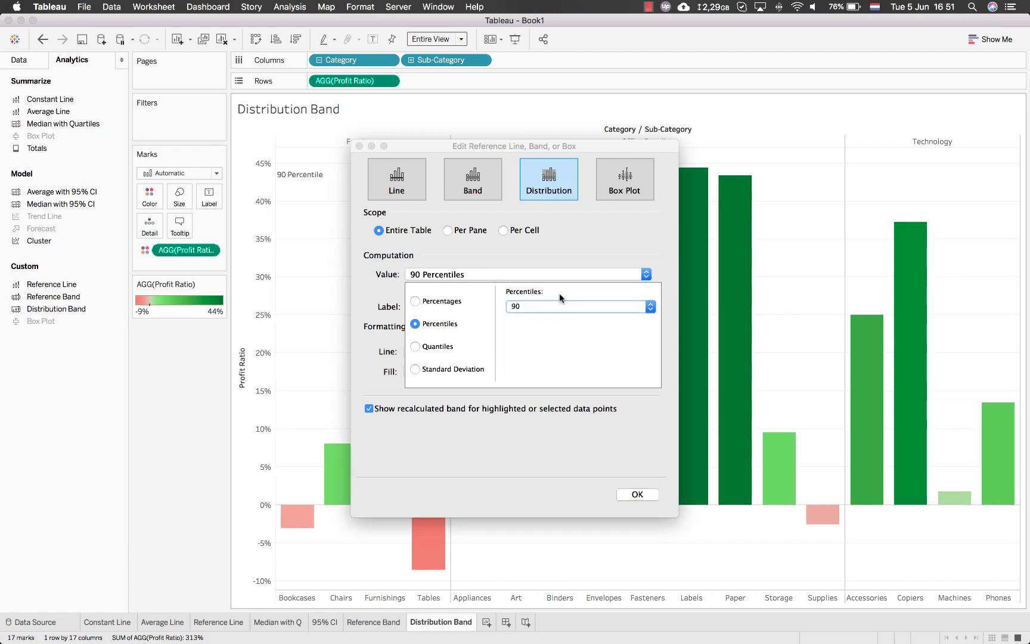
left_click(559, 404)
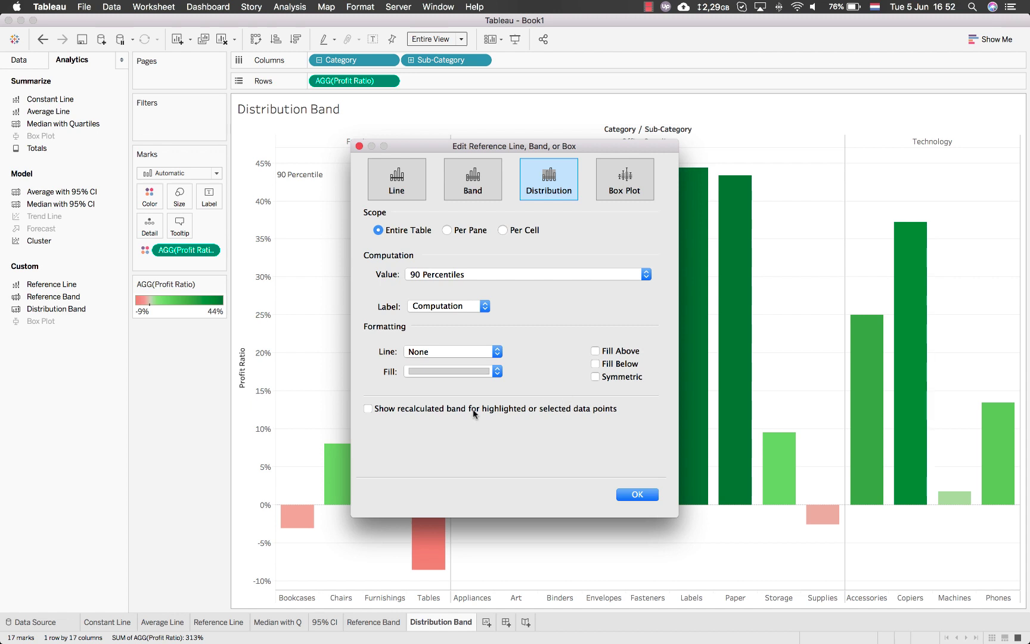
- Set the distribution band to percentages 60,80 of the Minimum Profit Ratio and apply it
left_click_drag(523, 151, 727, 173)
left_click(681, 292)
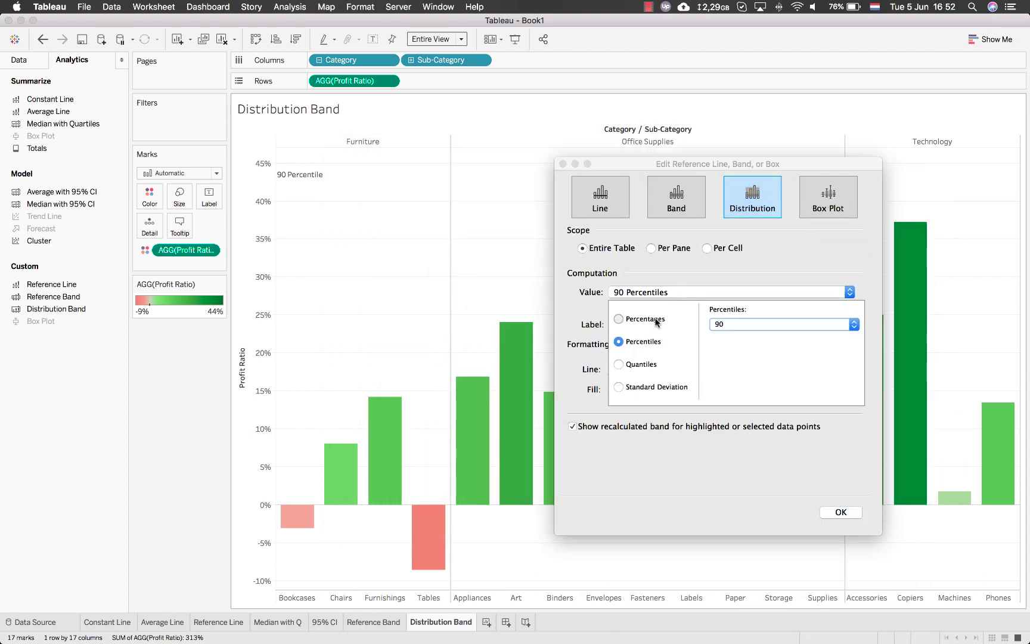
left_click(618, 319)
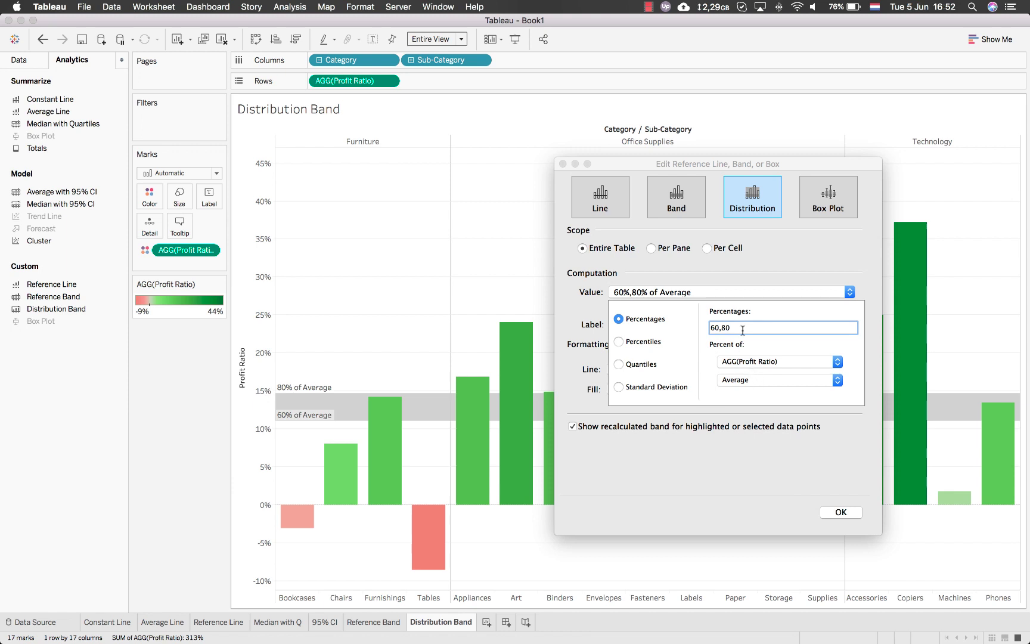
left_click(780, 381)
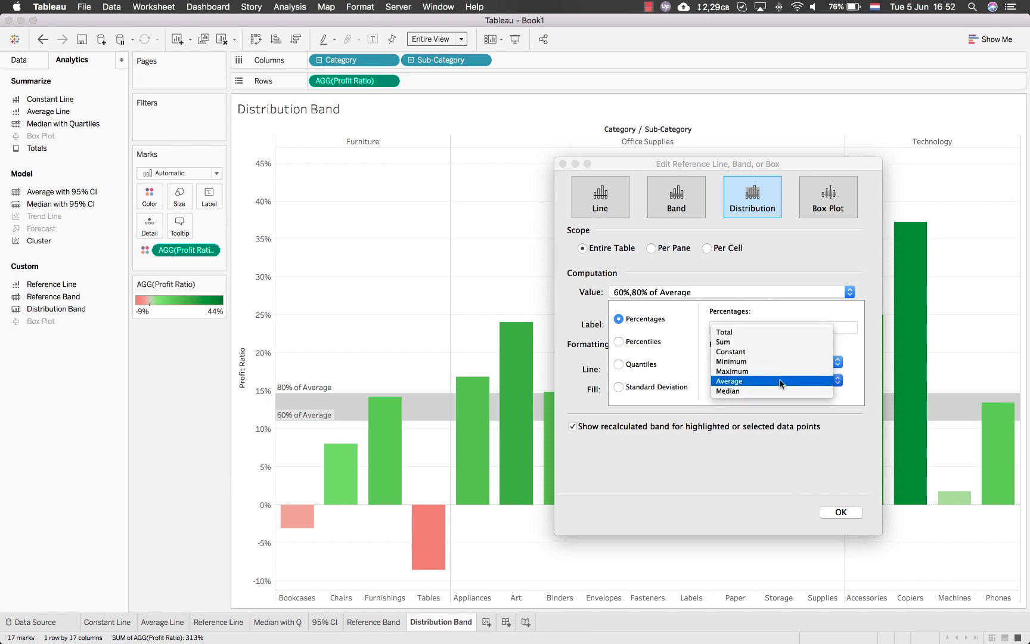
left_click(778, 362)
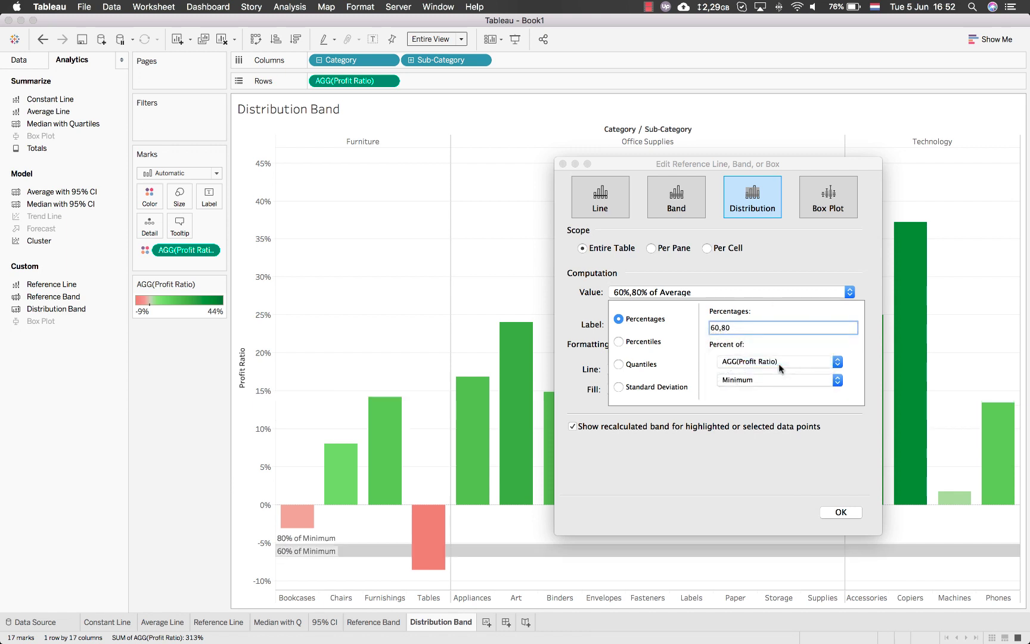
left_click(835, 513)
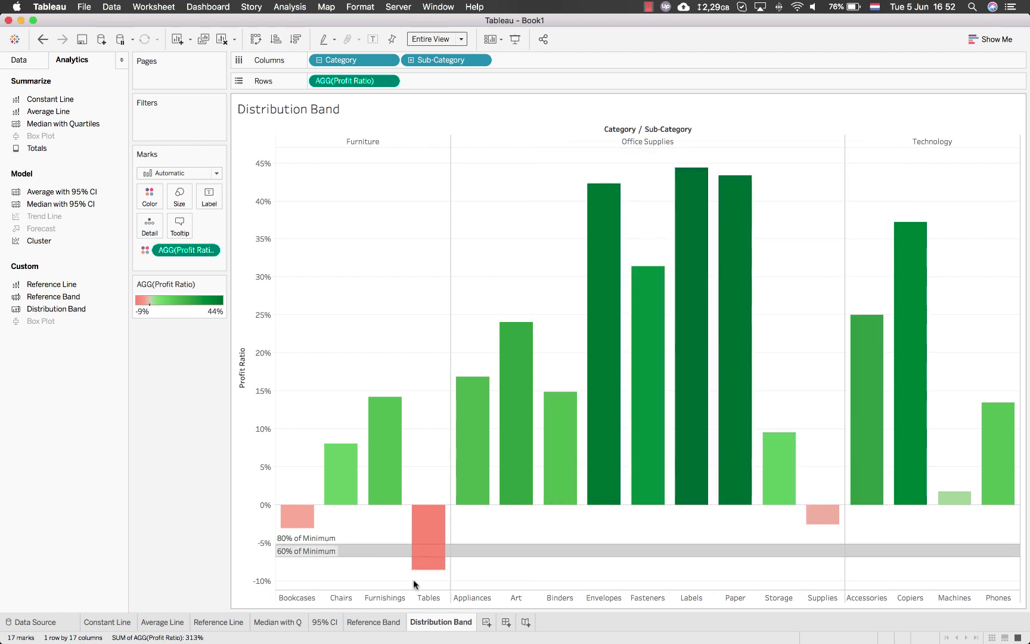
- Reopen the distribution band's settings, try the Quantiles computation, and return to percentages 60,80 of Minimum
mouse_move(354, 563)
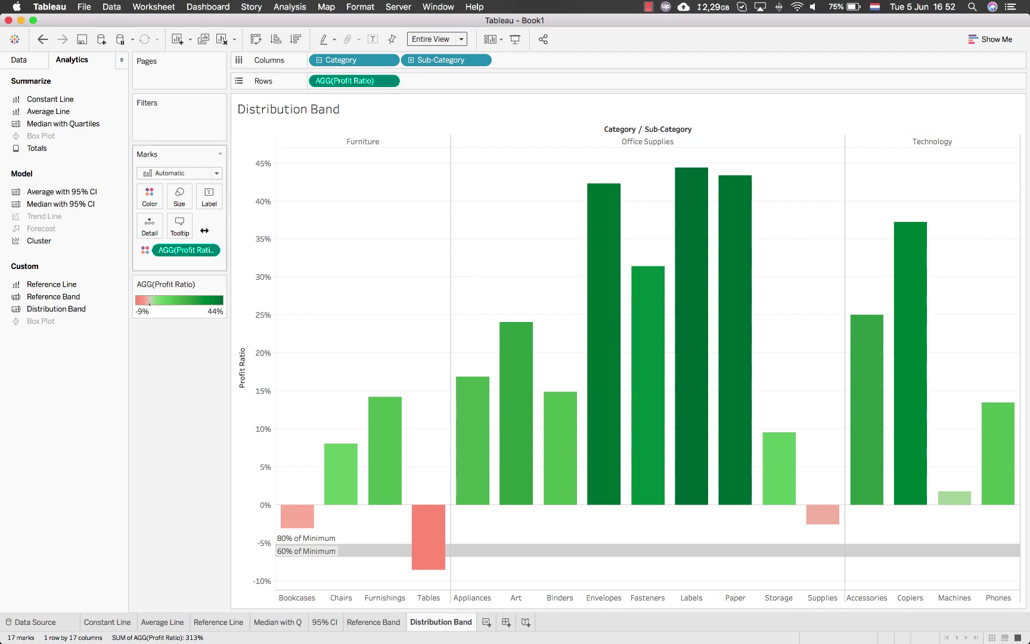
left_click(355, 547)
left_click(424, 547)
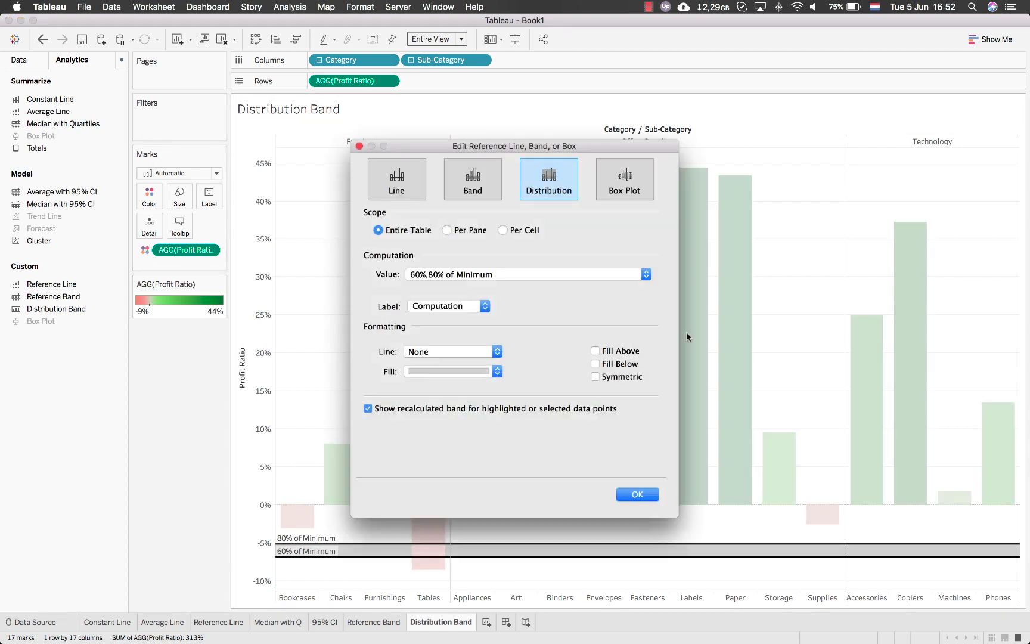
left_click(536, 273)
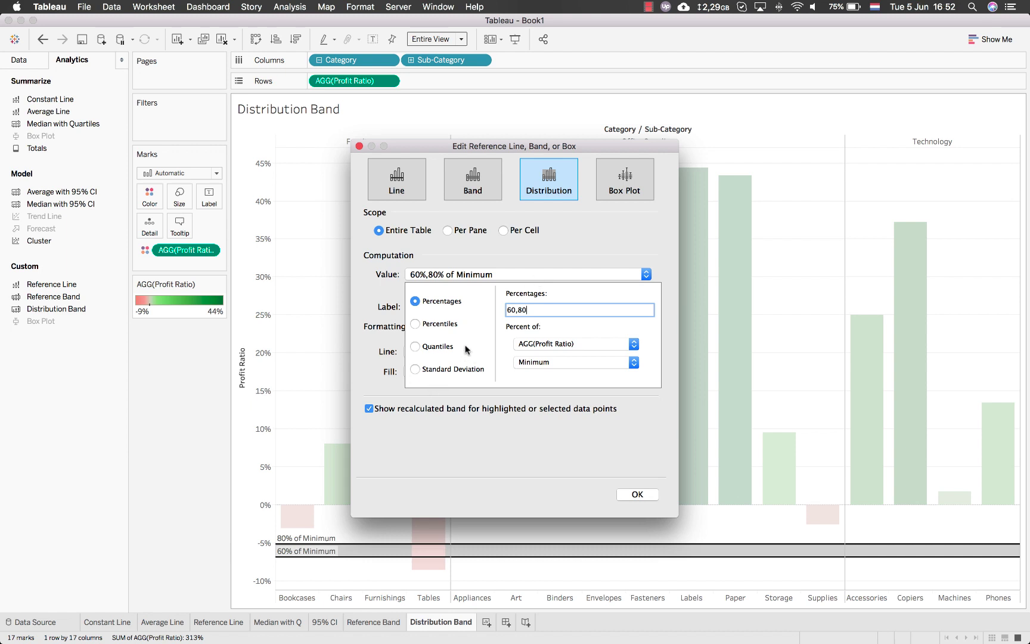
left_click(436, 348)
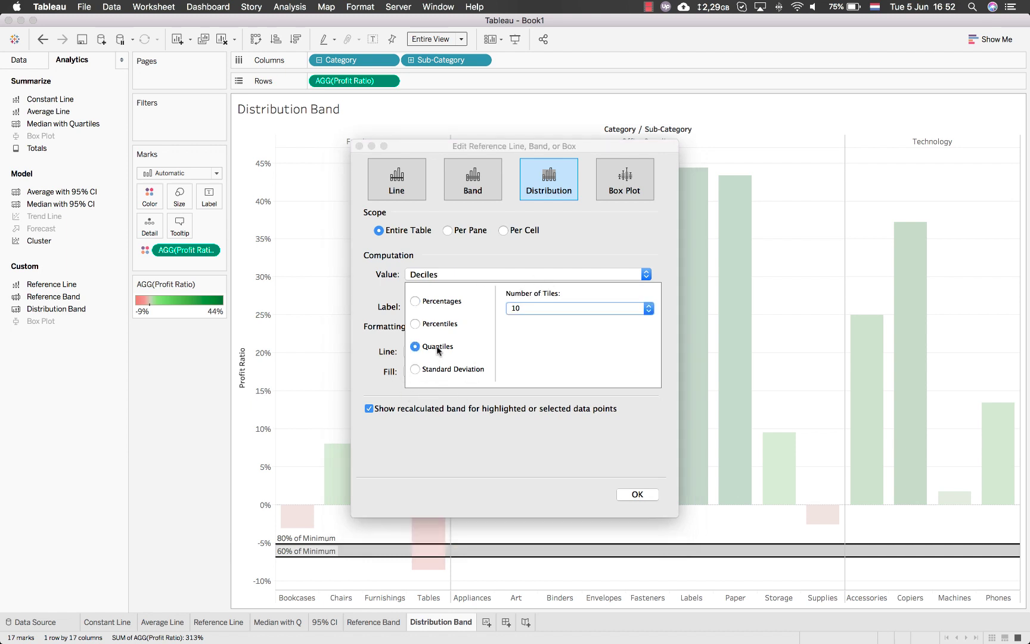
left_click(439, 301)
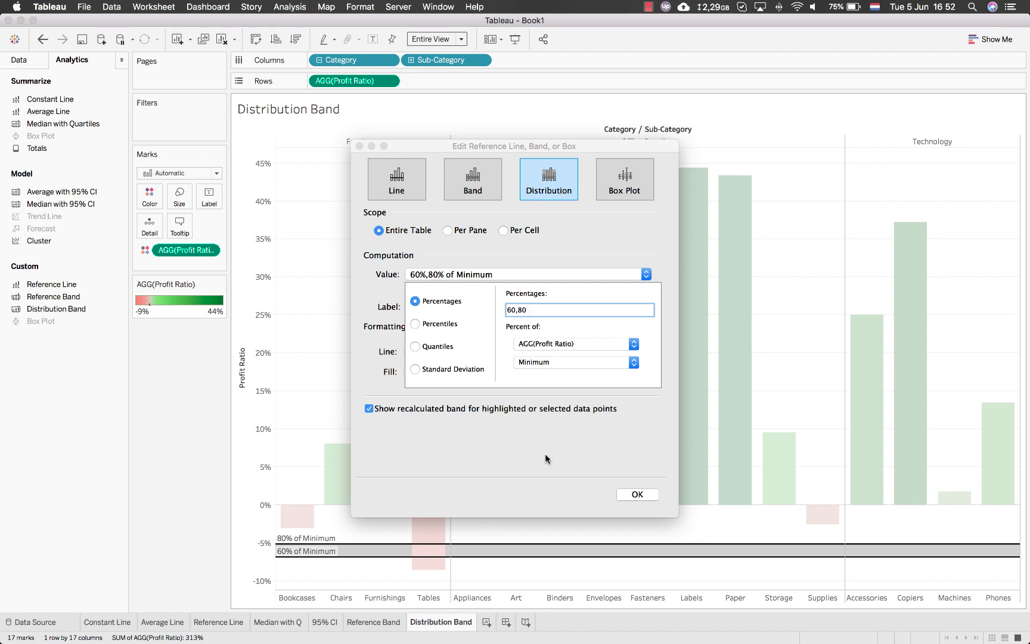
left_click(647, 494)
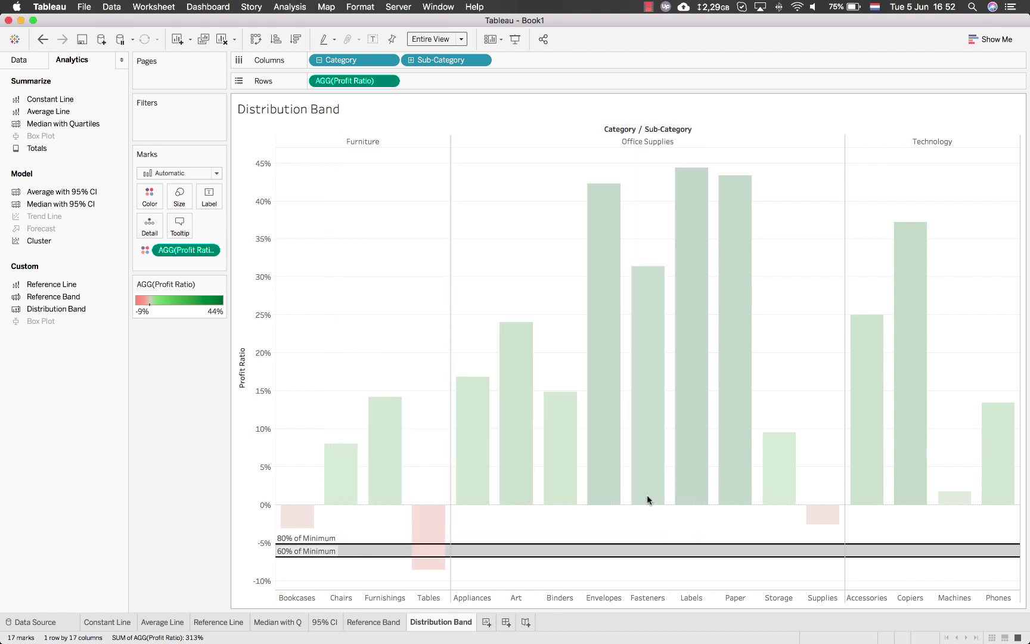